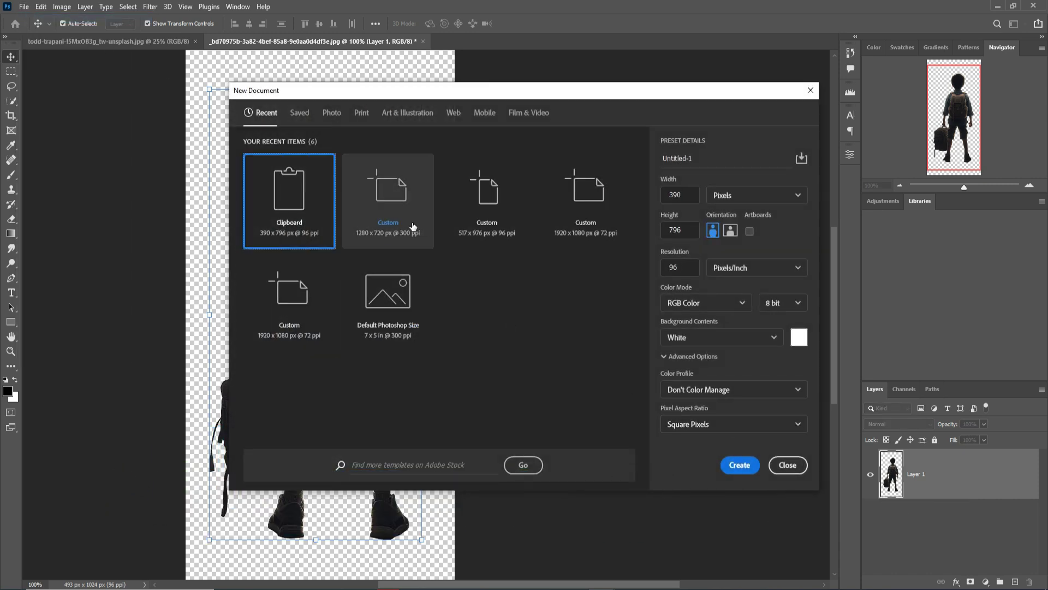
Create a new white 1280 x 720 px document at 300 ppi in RGB color.
{"action": "left_click", "coordinate": [395, 216]}
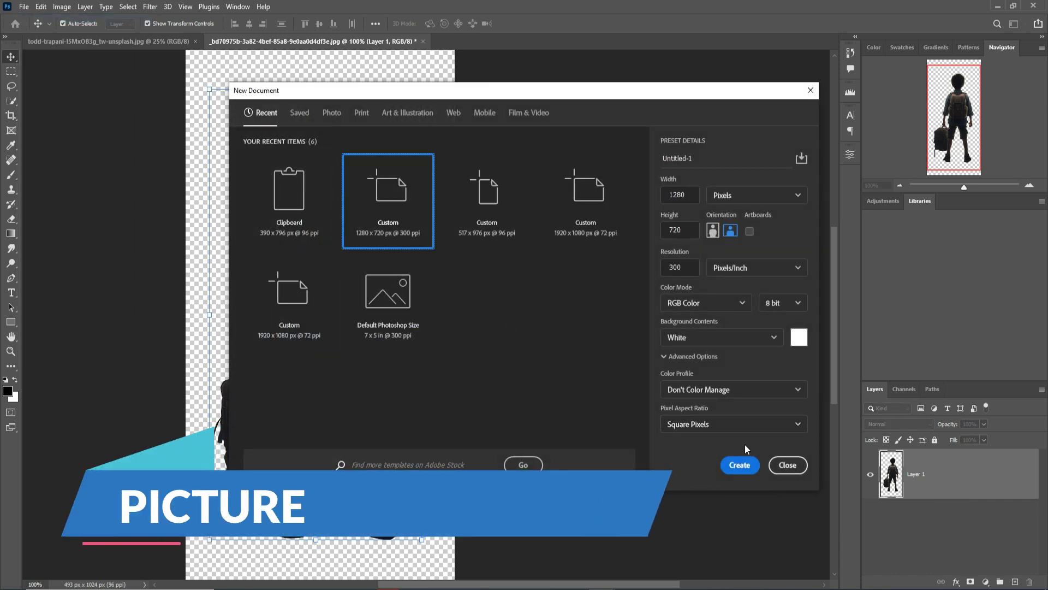
{"action": "left_click", "coordinate": [739, 464]}
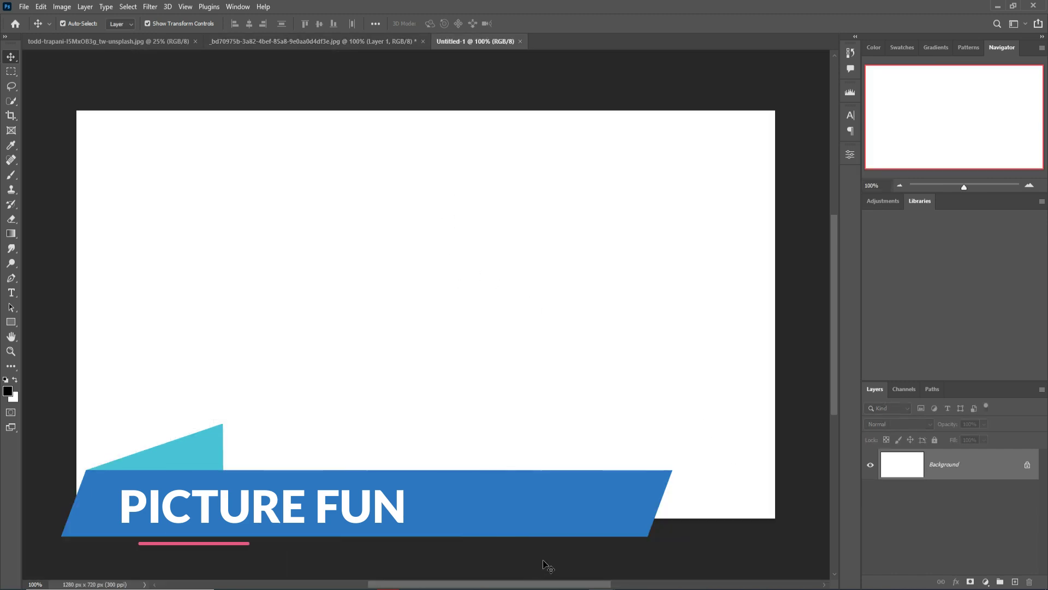
Copy the cut-out green train from its own document into Untitled-1 and minimize the train document's window.
{"action": "key", "text": "ctrl+Tab"}
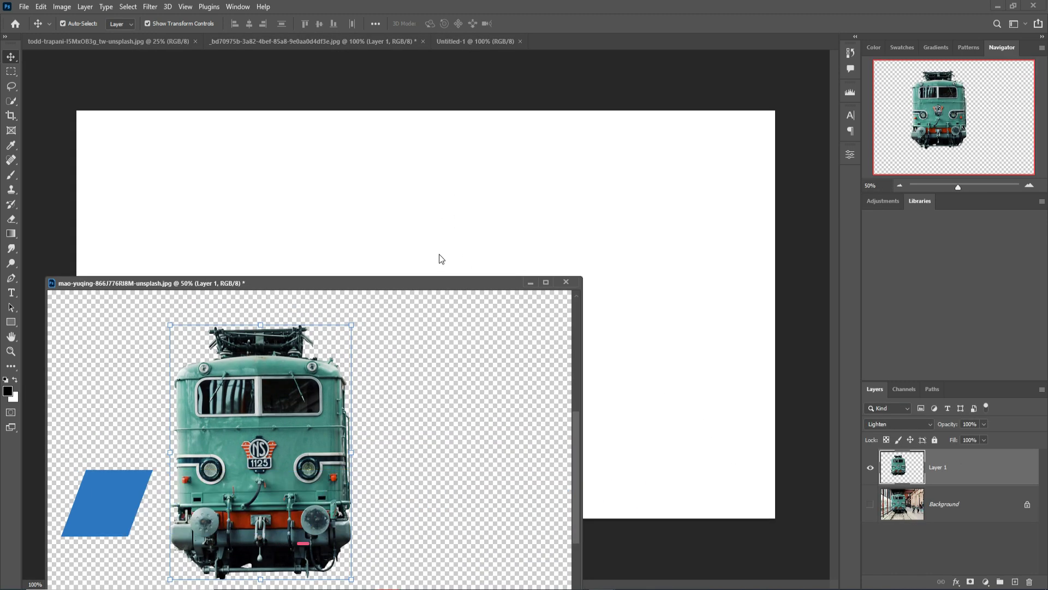
{"action": "left_click_drag", "start_coordinate": [397, 285], "coordinate": [633, 41]}
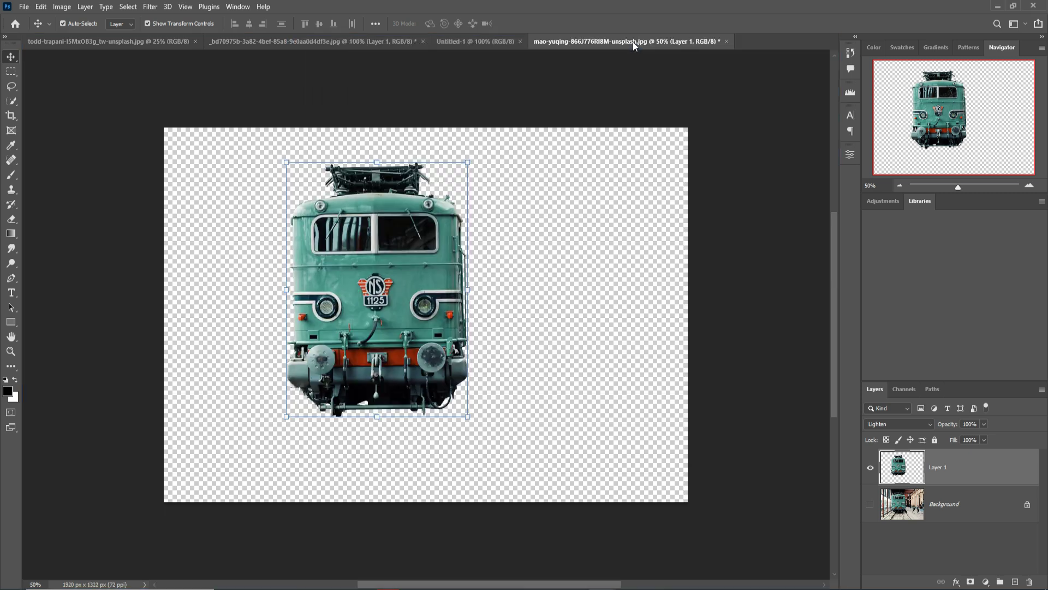
{"action": "left_click", "coordinate": [912, 427]}
{"action": "left_click", "coordinate": [882, 314]}
{"action": "left_click_drag", "start_coordinate": [615, 49], "coordinate": [621, 63]}
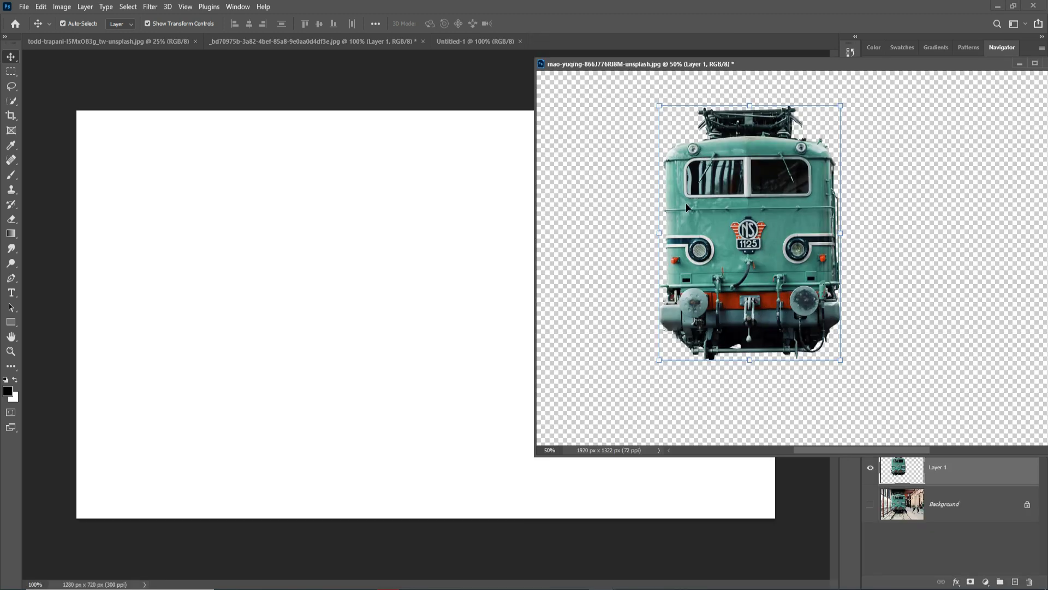
{"action": "left_click_drag", "start_coordinate": [429, 245], "coordinate": [431, 244]}
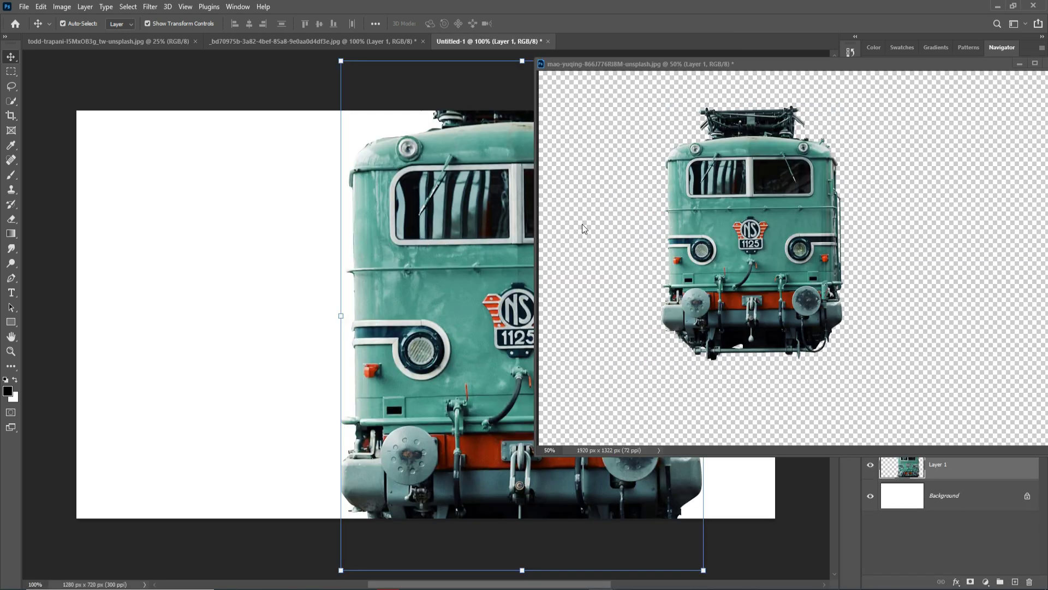
{"action": "left_click", "coordinate": [1019, 64]}
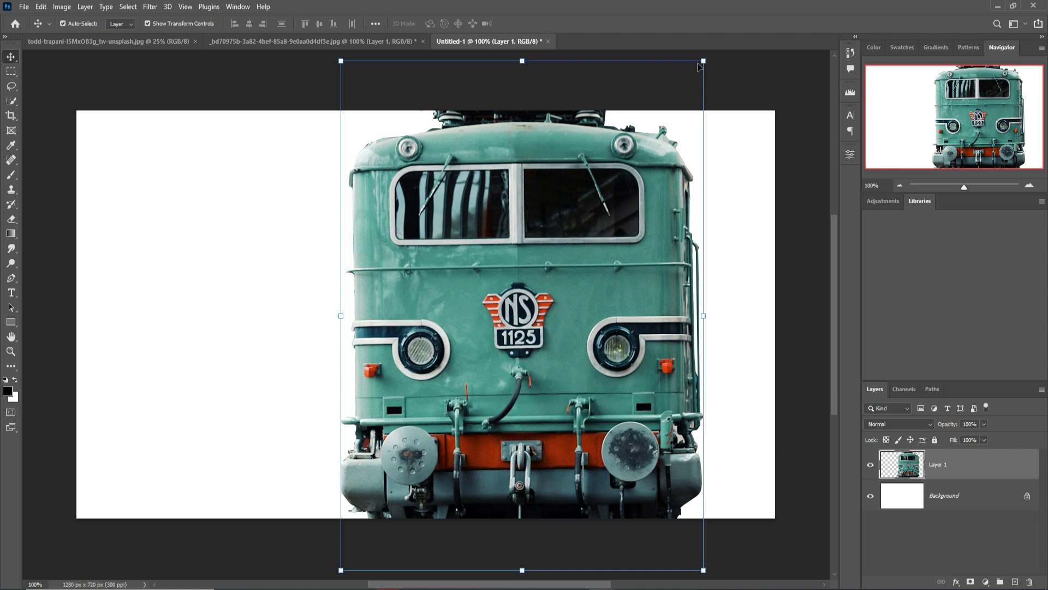
Scale the train down proportionally to about 56% and place it slightly left of center in the upper part of the canvas.
{"action": "left_click_drag", "start_coordinate": [705, 66], "coordinate": [568, 239]}
{"action": "left_click_drag", "start_coordinate": [538, 369], "coordinate": [482, 255]}
{"action": "left_click_drag", "start_coordinate": [520, 126], "coordinate": [498, 175]}
{"action": "left_click_drag", "start_coordinate": [416, 333], "coordinate": [433, 315]}
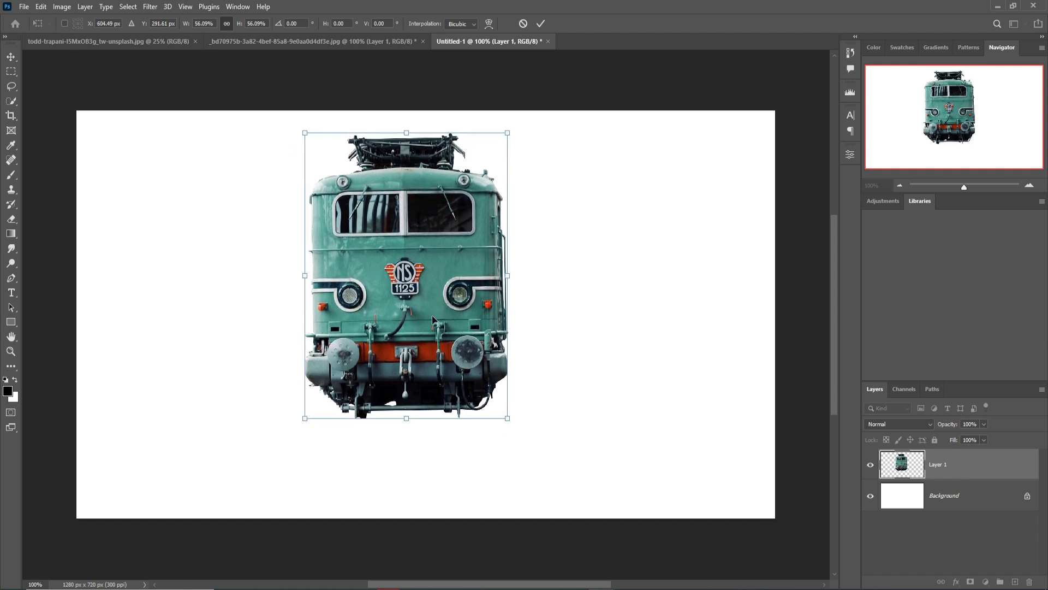
{"action": "left_click", "coordinate": [541, 23]}
Select the railway tracks and gravel up to the vanishing point in the foggy track photo with the Polygonal Lasso.
{"action": "left_click", "coordinate": [88, 44]}
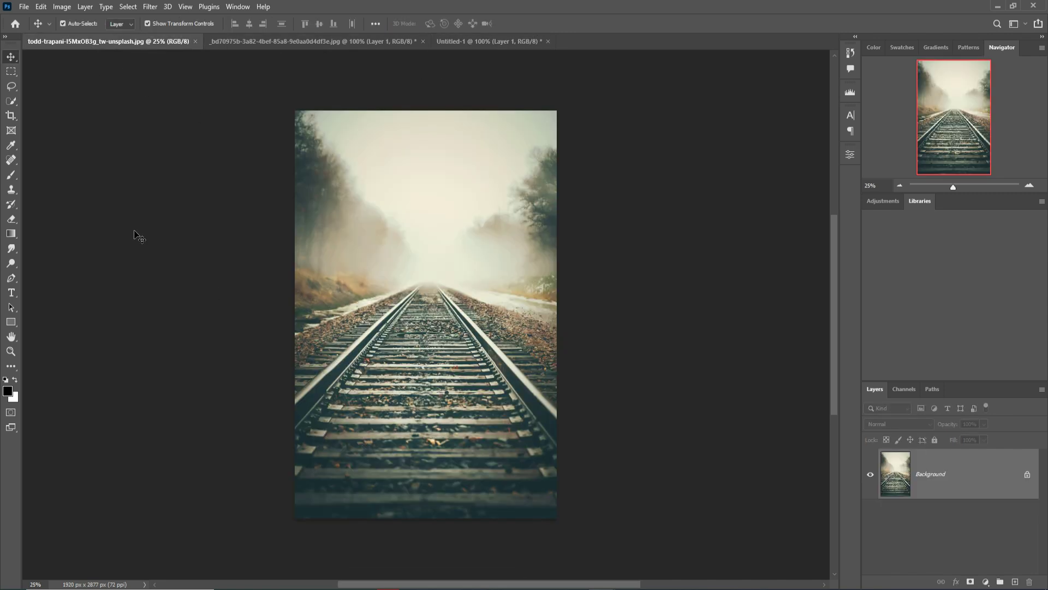
{"action": "left_click", "coordinate": [14, 87]}
{"action": "left_click", "coordinate": [34, 98]}
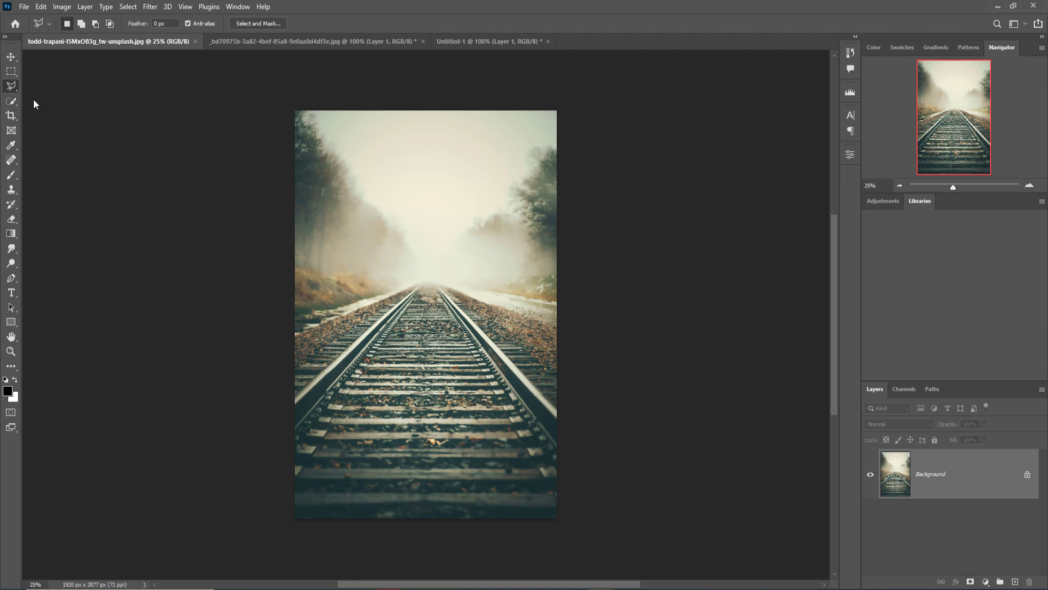
{"action": "left_click", "coordinate": [413, 286]}
{"action": "left_click", "coordinate": [295, 334]}
{"action": "left_click", "coordinate": [294, 522]}
{"action": "left_click", "coordinate": [560, 518]}
{"action": "left_click", "coordinate": [558, 329]}
{"action": "left_click", "coordinate": [426, 285]}
Copy the selected tracks into Untitled-1 as a new layer and close the track photo's window.
{"action": "key", "text": "v"}
{"action": "mouse_move", "coordinate": [93, 41]}
{"action": "left_mouse_down"}
{"action": "mouse_move", "coordinate": [280, 137]}
{"action": "mouse_move", "coordinate": [669, 142]}
{"action": "left_mouse_up"}
{"action": "mouse_move", "coordinate": [739, 372]}
{"action": "left_mouse_down"}
{"action": "mouse_move", "coordinate": [655, 355]}
{"action": "mouse_move", "coordinate": [485, 346]}
{"action": "left_mouse_up"}
{"action": "left_click", "coordinate": [826, 117]}
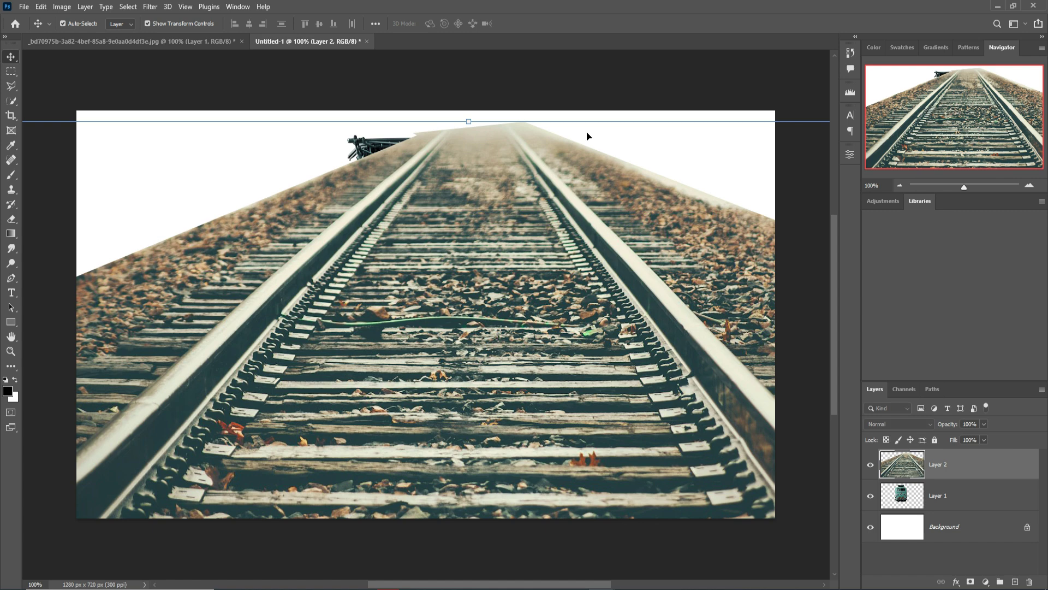
Scale the tracks down, align their rails under the train, and move the track layer below the train layer.
{"action": "left_click_drag", "start_coordinate": [478, 136], "coordinate": [435, 354]}
{"action": "left_click_drag", "start_coordinate": [388, 327], "coordinate": [396, 386]}
{"action": "key", "text": "ctrl+z"}
{"action": "left_click_drag", "start_coordinate": [415, 404], "coordinate": [435, 365]}
{"action": "left_click", "coordinate": [541, 23]}
{"action": "left_click_drag", "start_coordinate": [977, 467], "coordinate": [950, 502]}
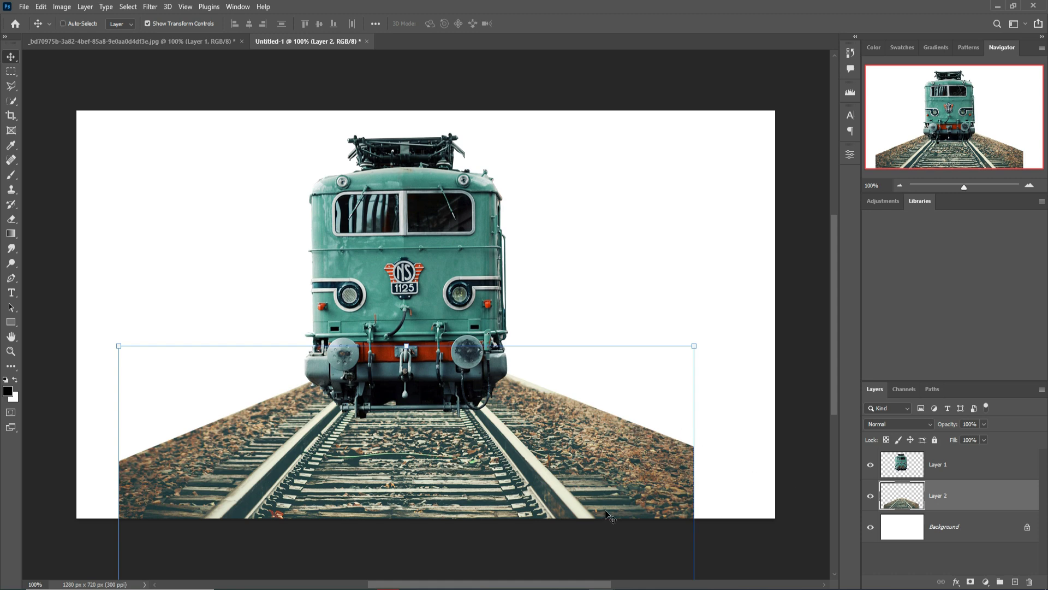
{"action": "key", "text": "ctrl+plus"}
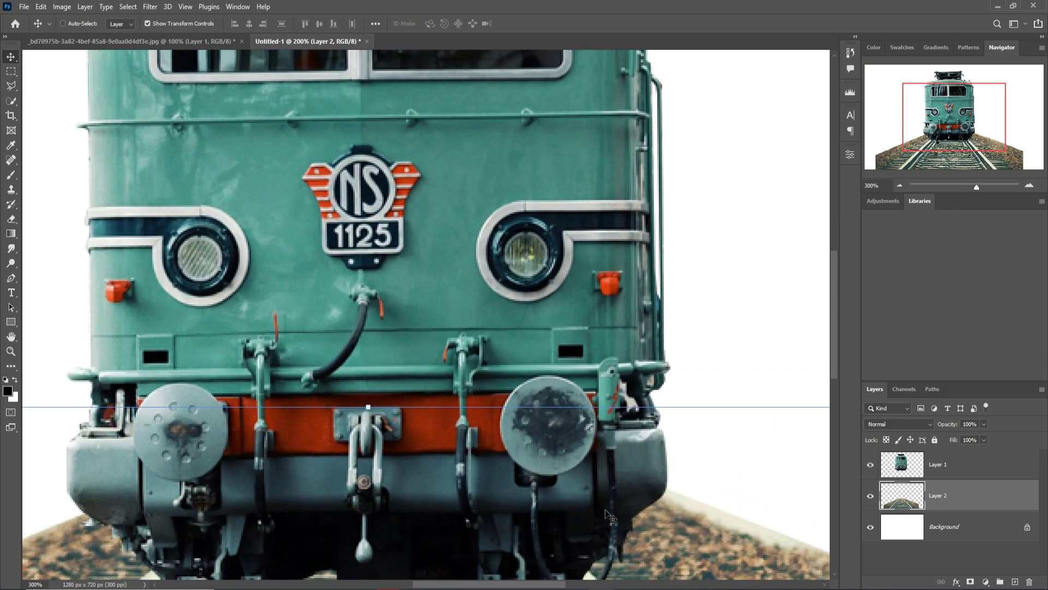
{"action": "key", "text": "ctrl+minus"}
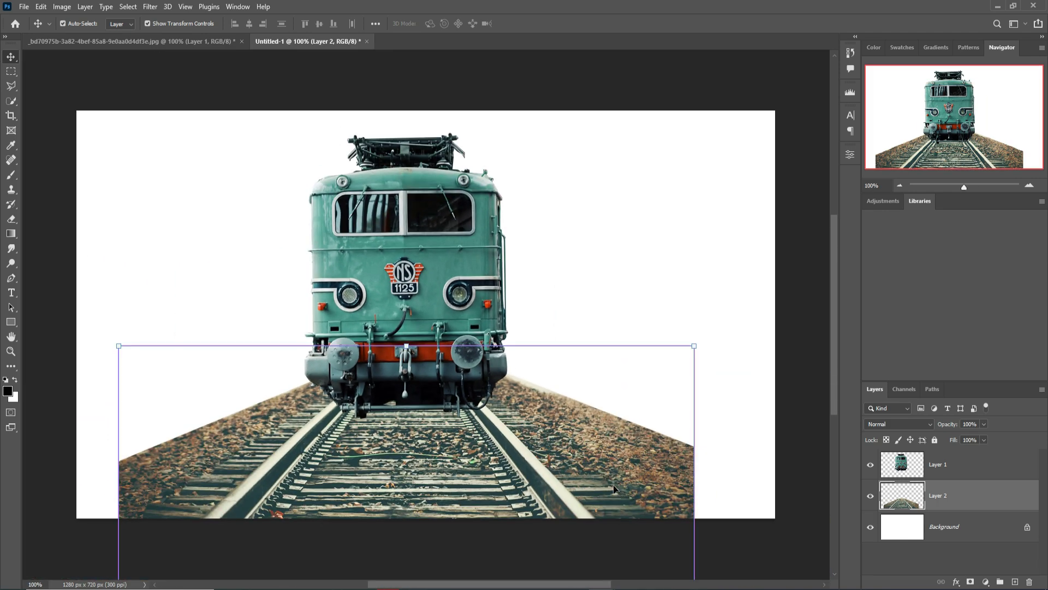
{"action": "key", "text": "ctrl+minus"}
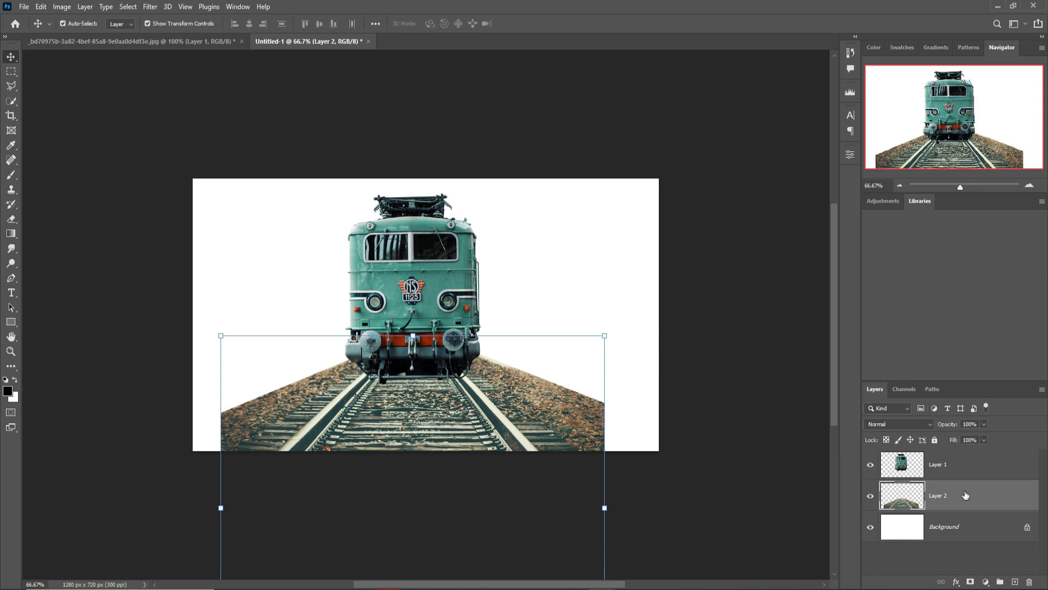
Add a Curves adjustment clipped to the track layer and lower the RGB curve's midtones to darken the tracks.
{"action": "left_click", "coordinate": [987, 579]}
{"action": "left_click", "coordinate": [980, 445]}
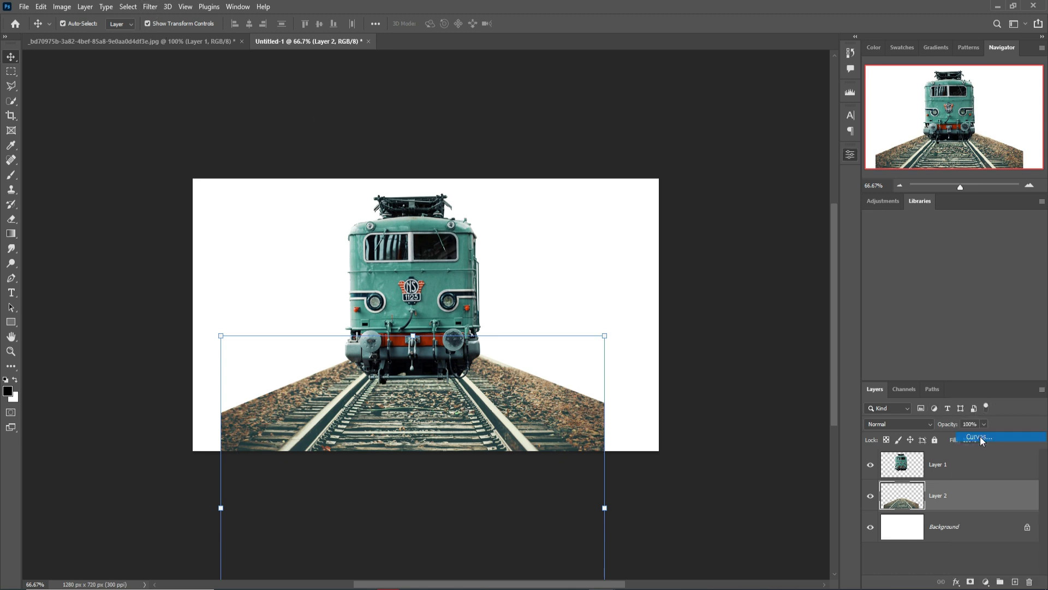
{"action": "left_click", "coordinate": [759, 342]}
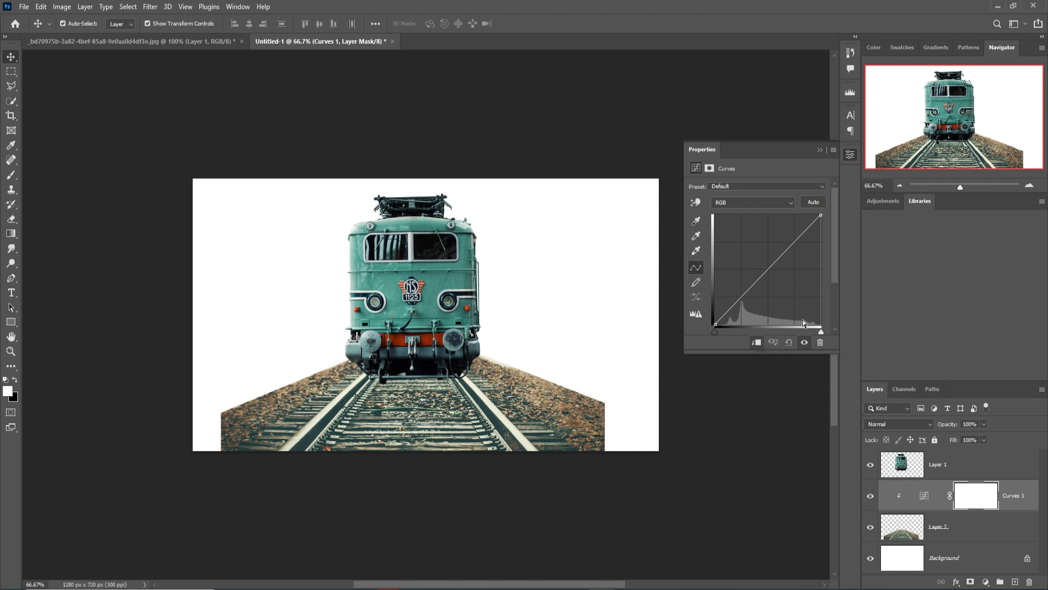
{"action": "left_click_drag", "start_coordinate": [777, 276], "coordinate": [778, 277]}
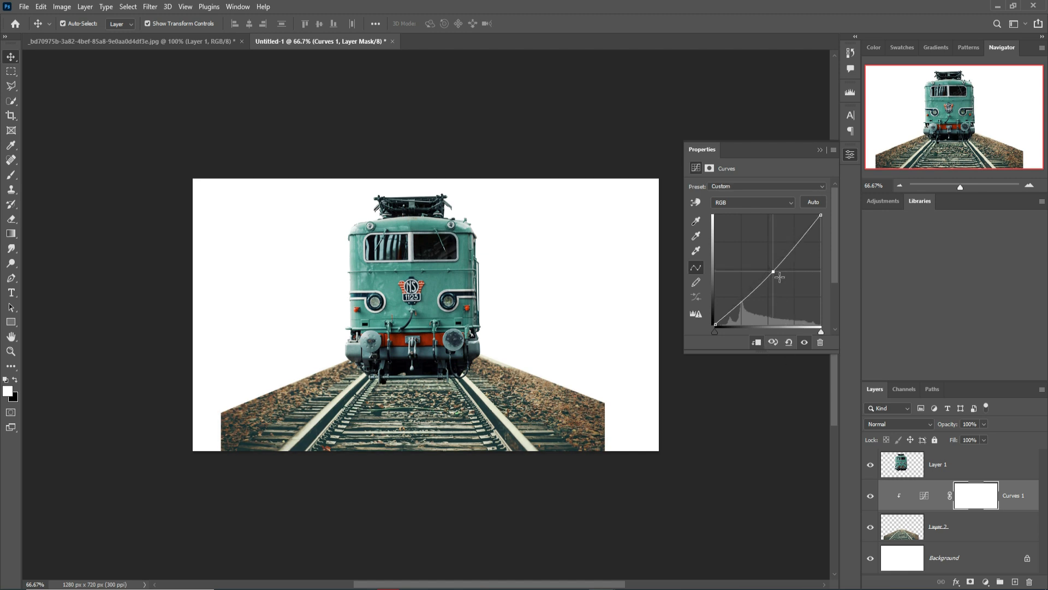
{"action": "left_click_drag", "start_coordinate": [779, 277], "coordinate": [783, 278]}
{"action": "left_click", "coordinate": [820, 150]}
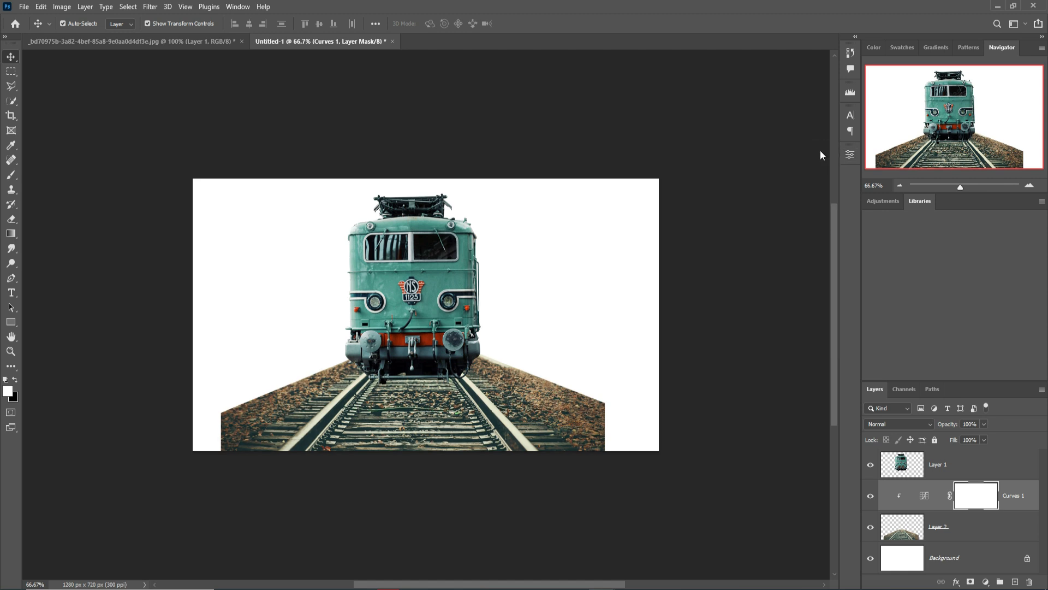
Select the train layer's left windshield pane with the Polygonal Lasso, leaving out the wiper.
{"action": "left_click", "coordinate": [412, 285]}
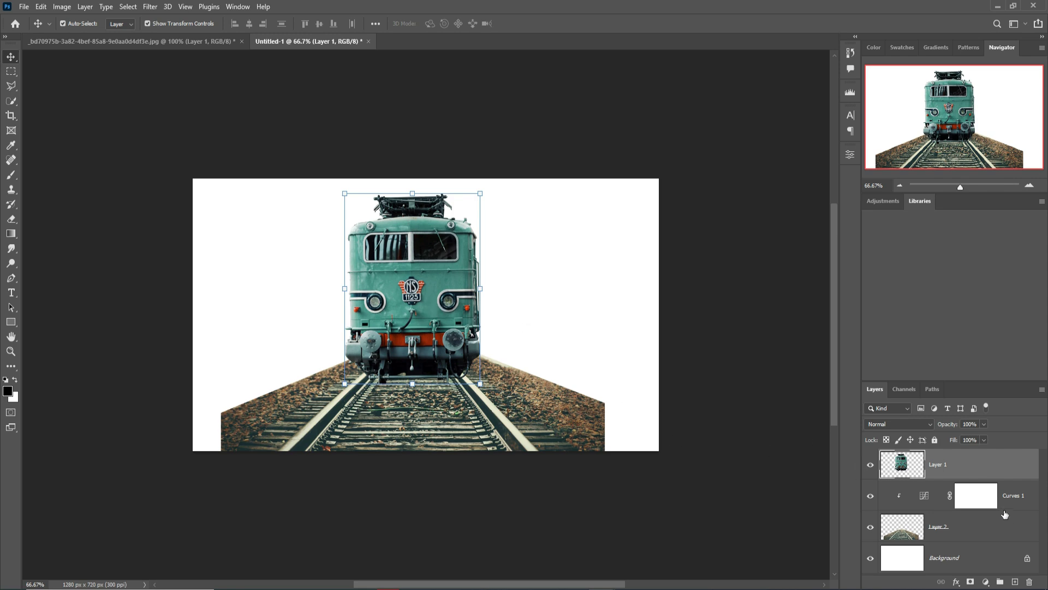
{"action": "key", "text": "ctrl+plus"}
{"action": "key", "text": "ctrl+plus"}
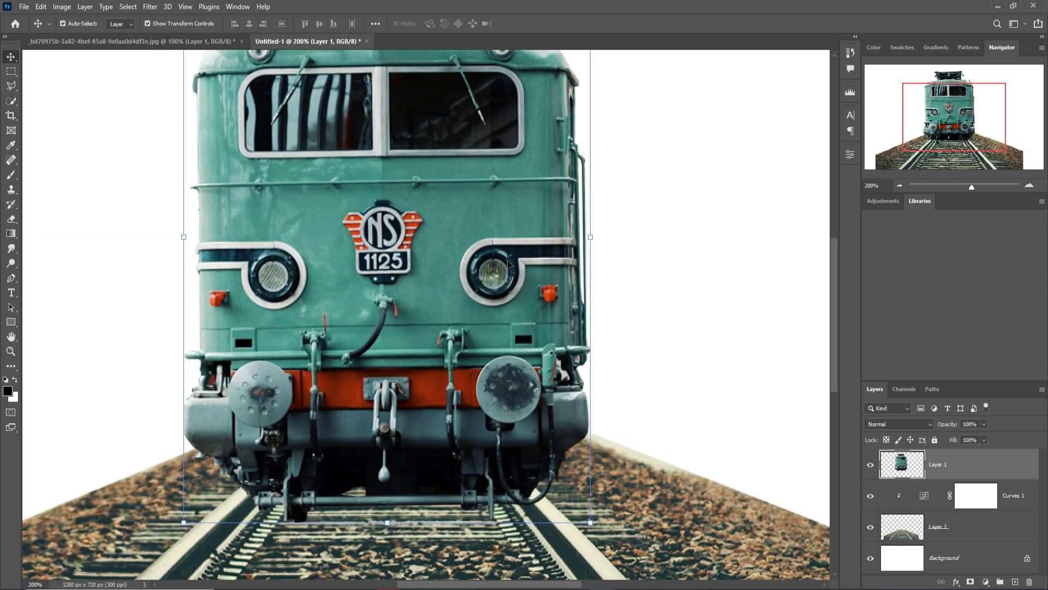
{"action": "key", "text": "ctrl+plus"}
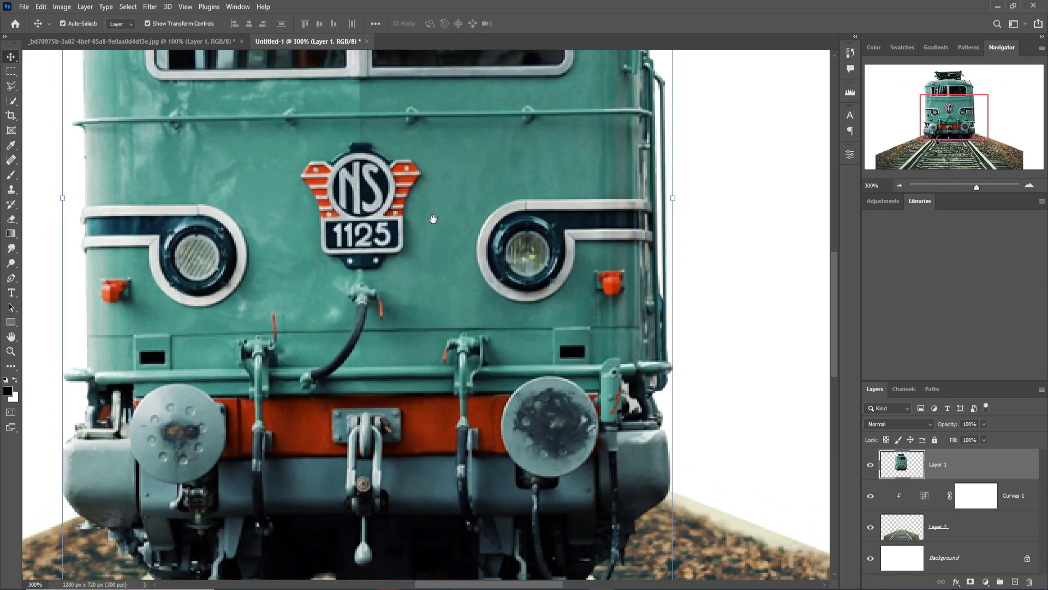
{"action": "left_click_drag", "start_coordinate": [433, 219], "coordinate": [578, 445]}
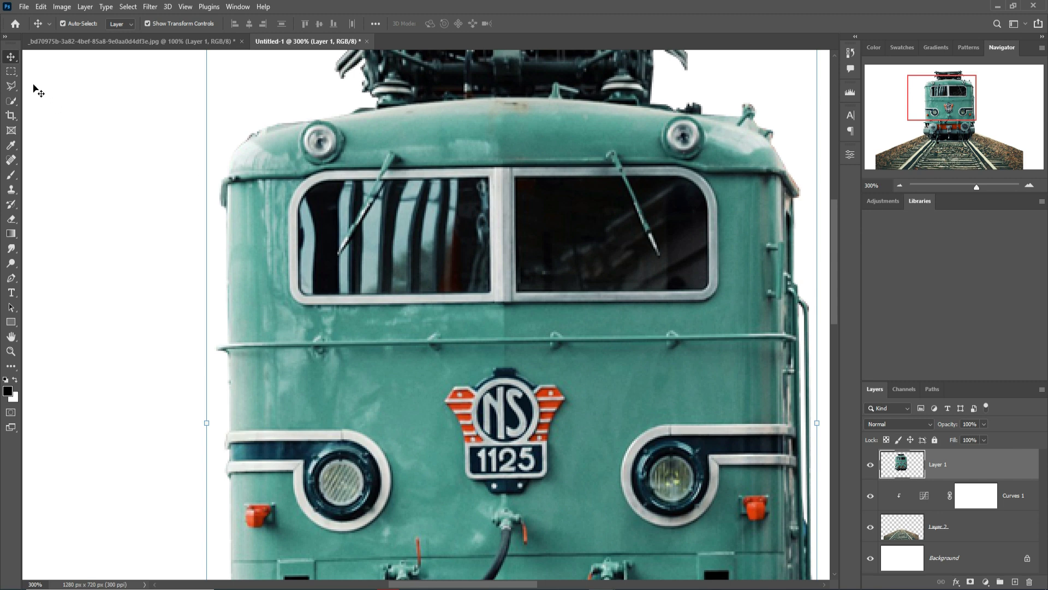
{"action": "left_click", "coordinate": [11, 86]}
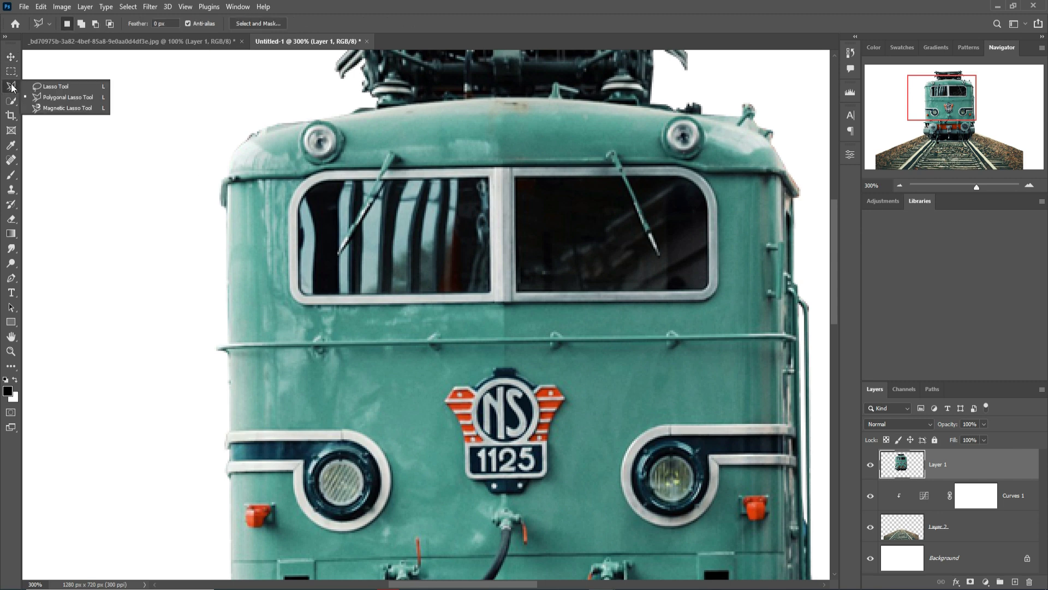
{"action": "left_click", "coordinate": [52, 97]}
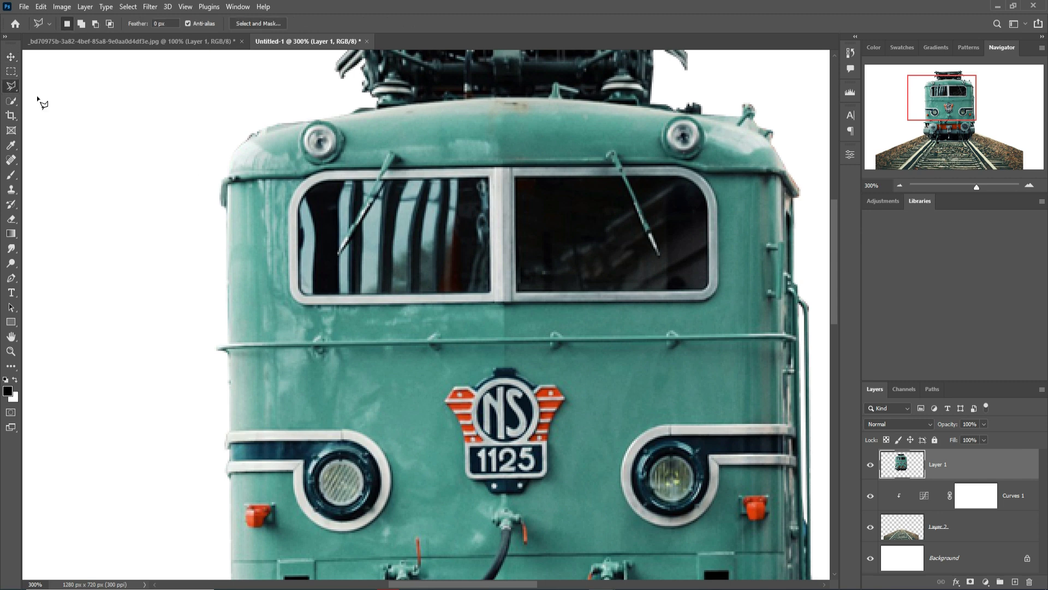
{"action": "left_click", "coordinate": [491, 190]}
{"action": "left_click", "coordinate": [489, 295]}
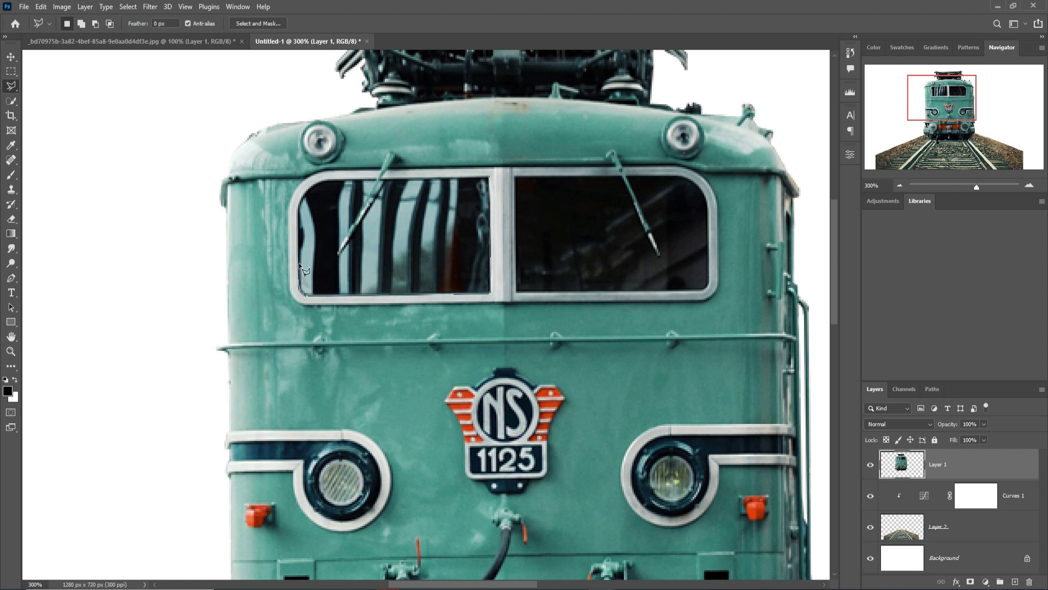
{"action": "left_click", "coordinate": [300, 204]}
{"action": "left_click", "coordinate": [303, 196]}
{"action": "left_click", "coordinate": [308, 189]}
{"action": "left_click", "coordinate": [315, 185]}
{"action": "left_click", "coordinate": [321, 182]}
{"action": "left_click", "coordinate": [331, 180]}
{"action": "left_click", "coordinate": [375, 180]}
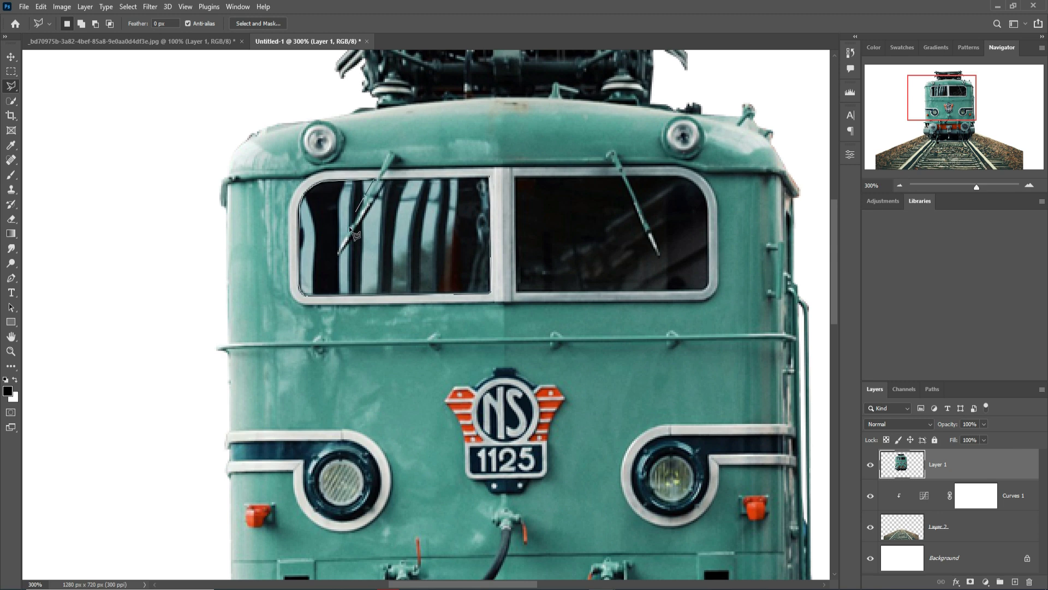
{"action": "left_click", "coordinate": [339, 255]}
{"action": "left_click", "coordinate": [388, 179]}
{"action": "left_click", "coordinate": [489, 178]}
Fill the selected left windshield pane with a black (000000) Solid Color layer.
{"action": "left_click", "coordinate": [985, 582]}
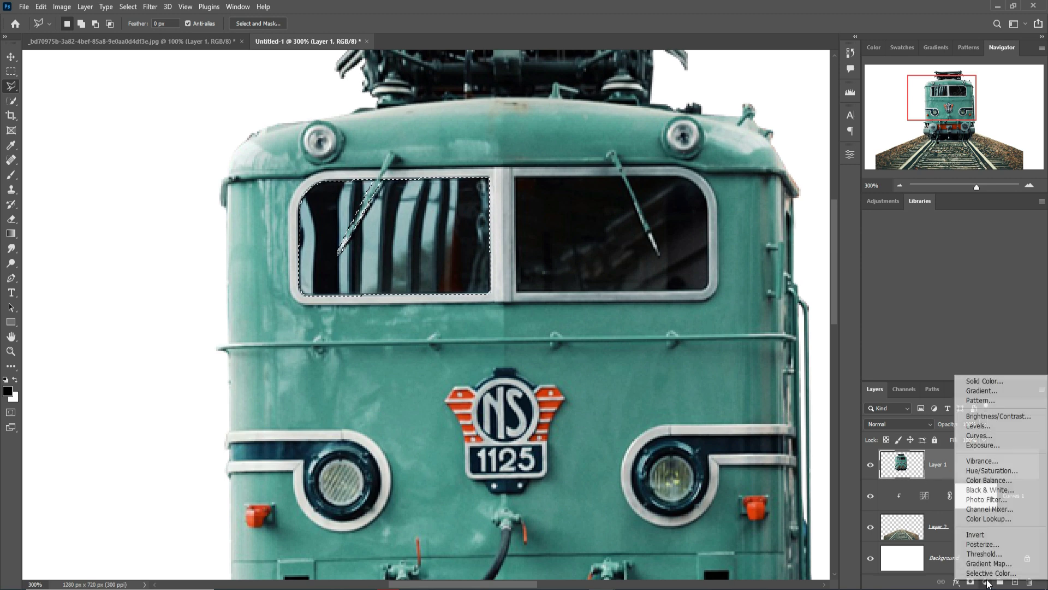
{"action": "left_click", "coordinate": [986, 381]}
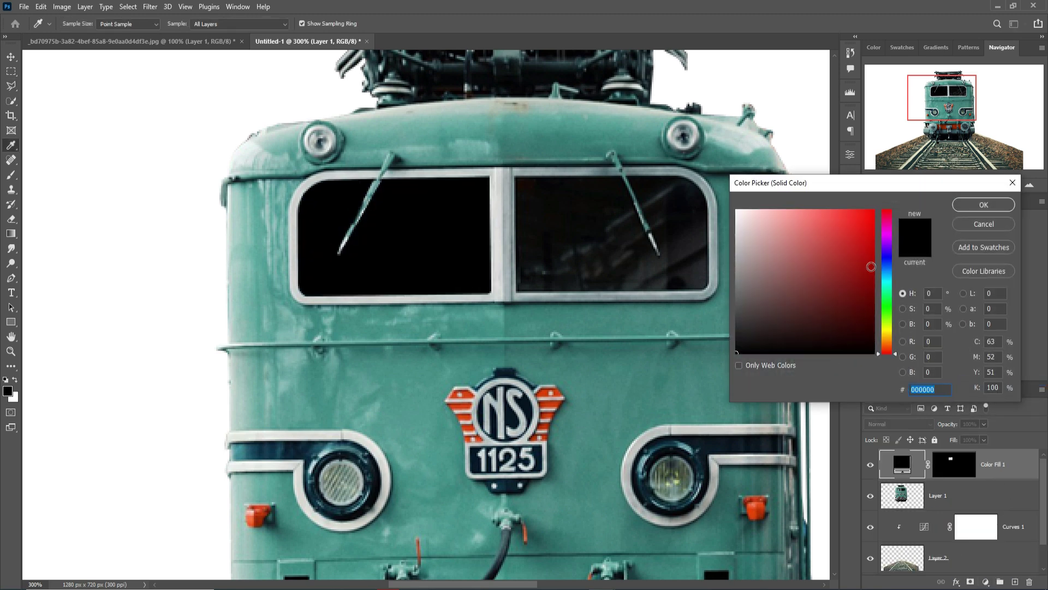
{"action": "left_click", "coordinate": [988, 205]}
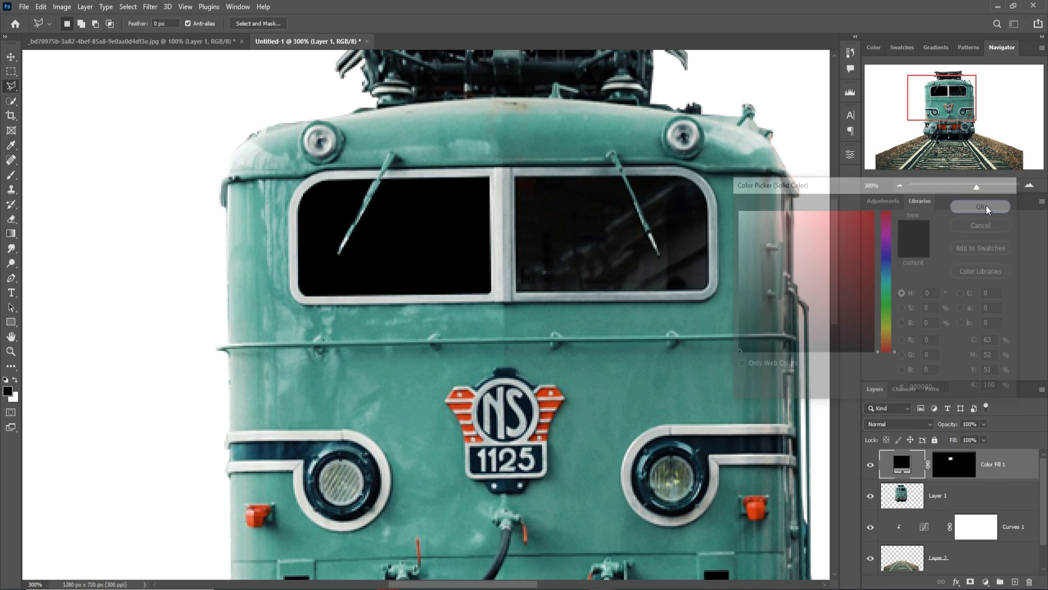
Select the train's right windshield pane with the Polygonal Lasso, leaving out its wiper.
{"action": "left_click", "coordinate": [516, 178]}
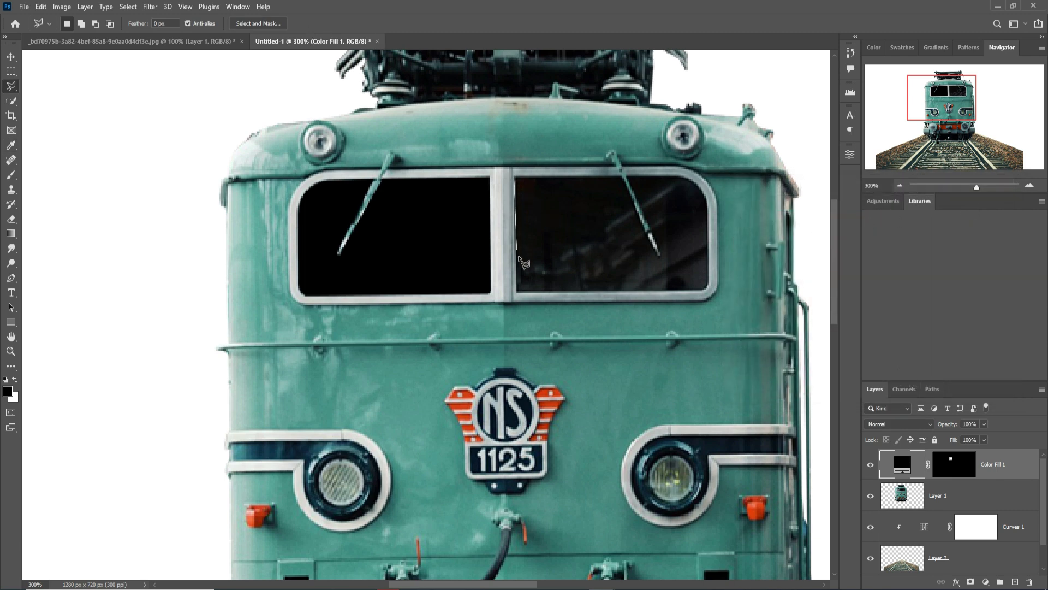
{"action": "left_click", "coordinate": [516, 293]}
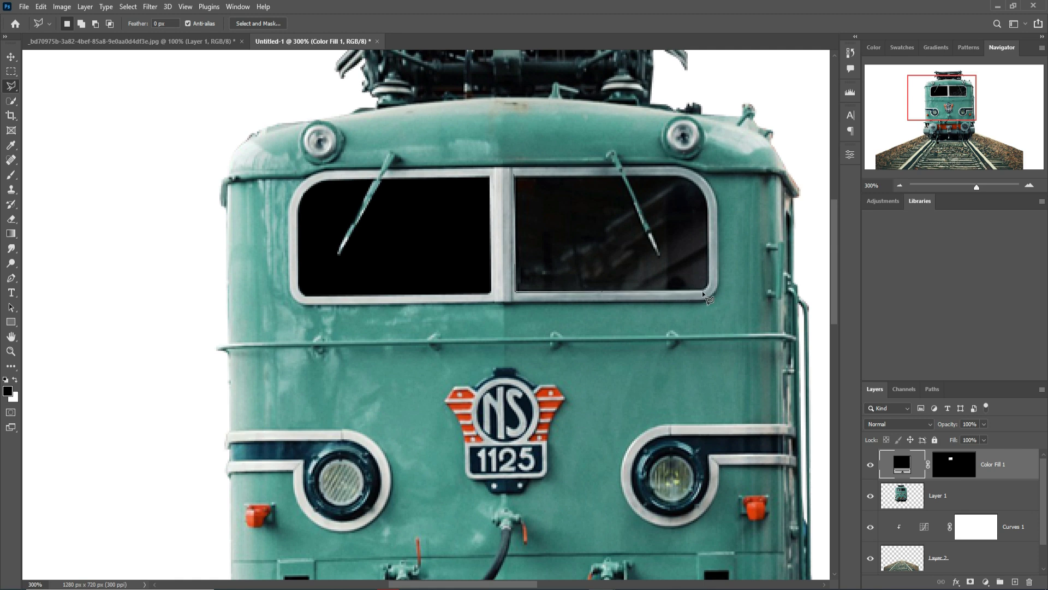
{"action": "left_click", "coordinate": [708, 203]}
{"action": "left_click", "coordinate": [697, 184]}
{"action": "left_click", "coordinate": [682, 175]}
{"action": "left_click", "coordinate": [624, 175]}
{"action": "left_click", "coordinate": [659, 255]}
{"action": "left_click", "coordinate": [659, 253]}
{"action": "double_click", "coordinate": [618, 176]}
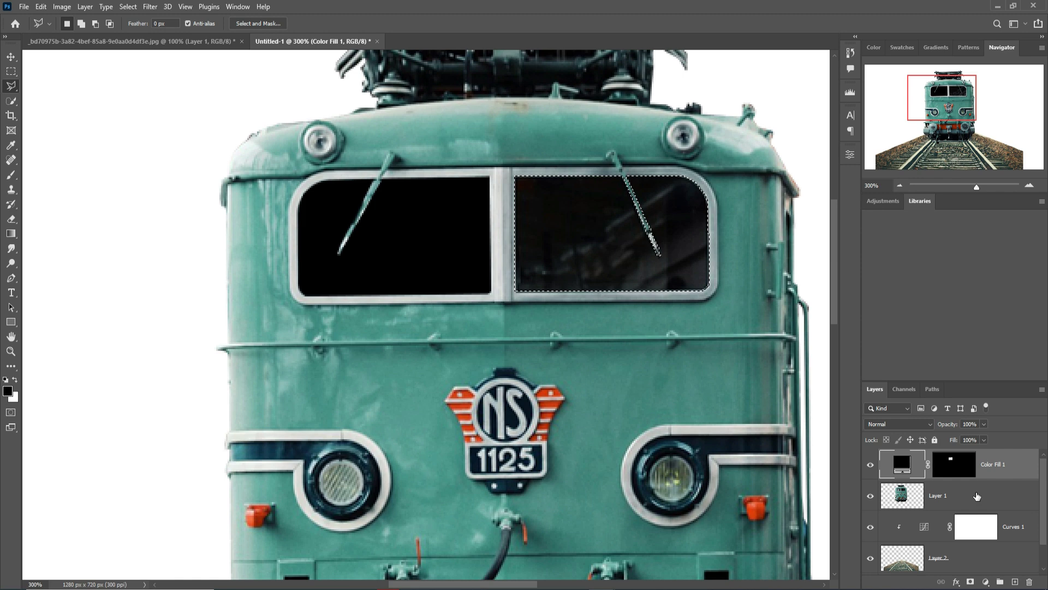
Add a black (000000) Solid Color fill for the selected right windshield pane directly above Layer 1.
{"action": "left_click", "coordinate": [978, 494]}
{"action": "left_click", "coordinate": [985, 581]}
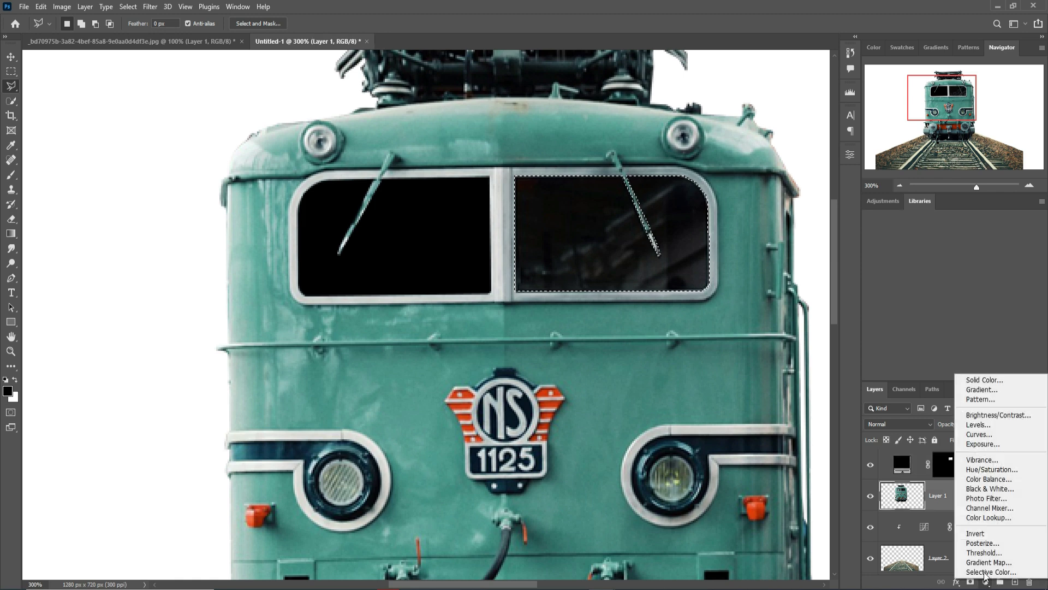
{"action": "left_click", "coordinate": [979, 379]}
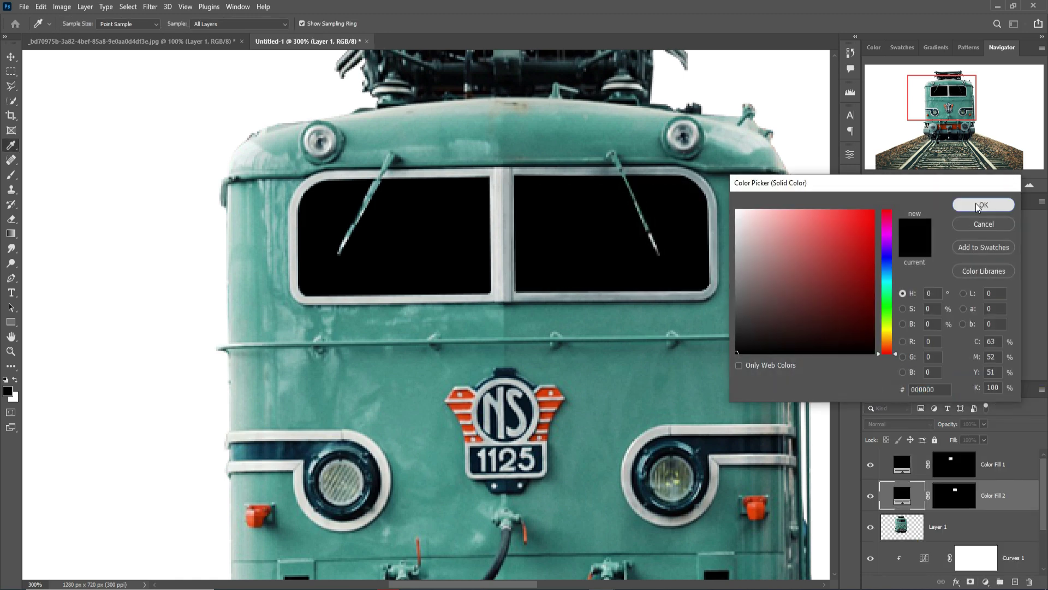
{"action": "left_click", "coordinate": [987, 204]}
Merge the two black window fill layers with the train layer into one layer.
{"action": "left_click", "coordinate": [11, 57]}
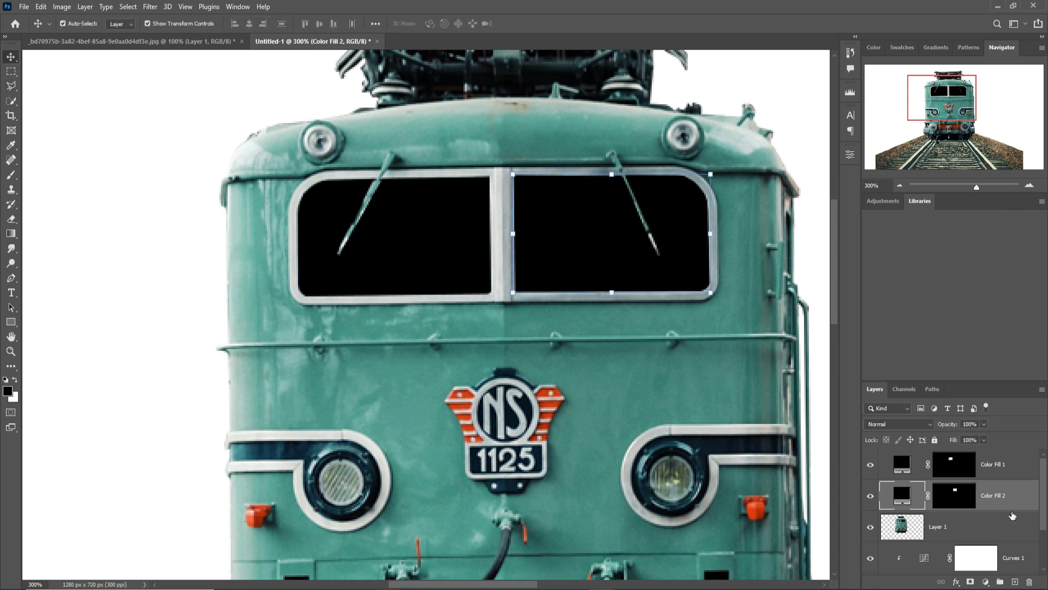
{"action": "left_click", "coordinate": [1009, 465]}
{"action": "left_click", "coordinate": [1002, 530], "text": "shift"}
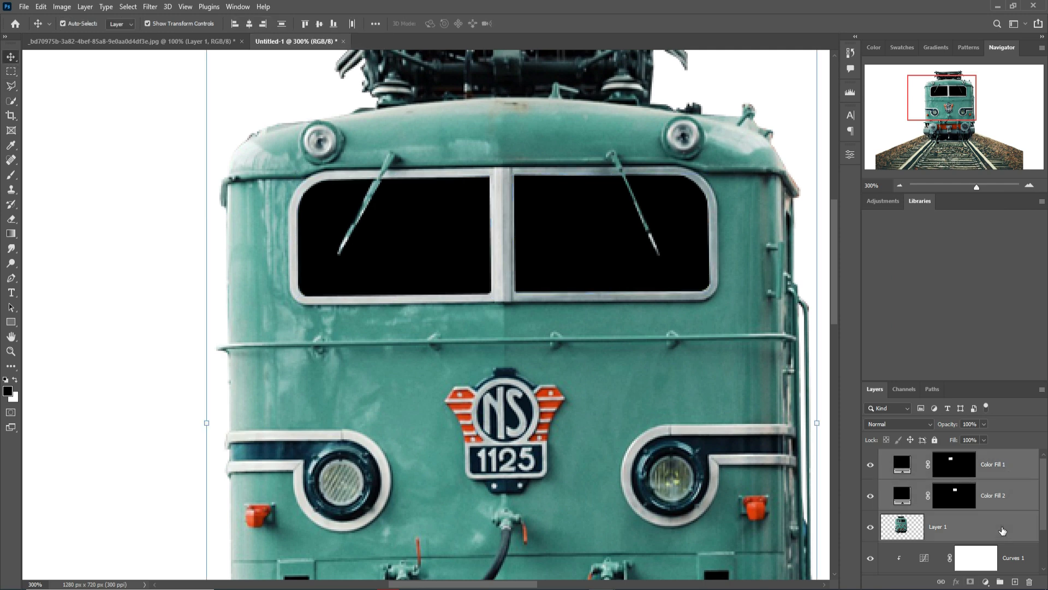
{"action": "right_click", "coordinate": [1018, 477]}
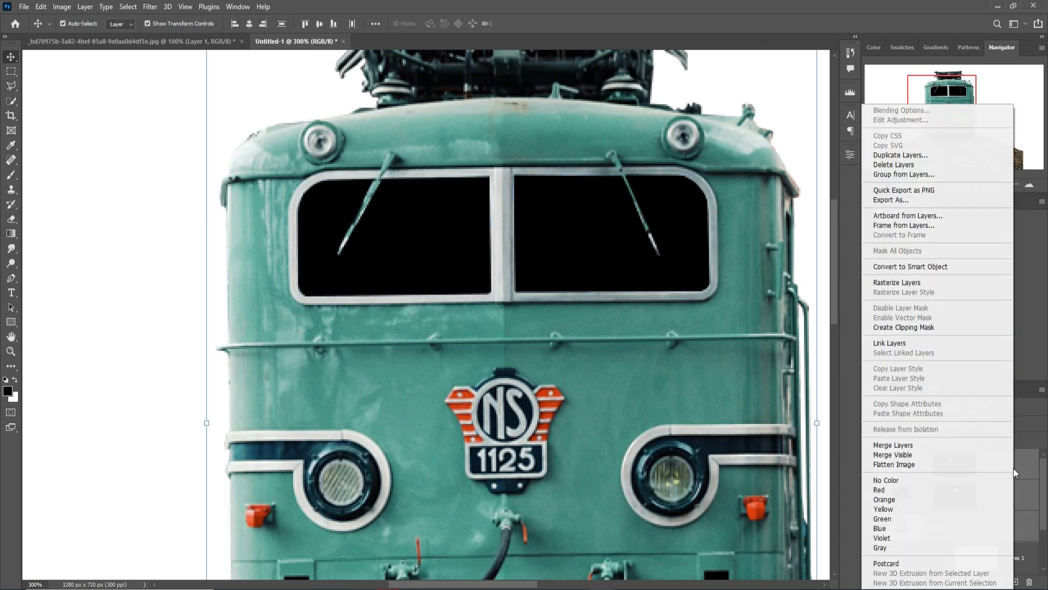
{"action": "left_click", "coordinate": [912, 446]}
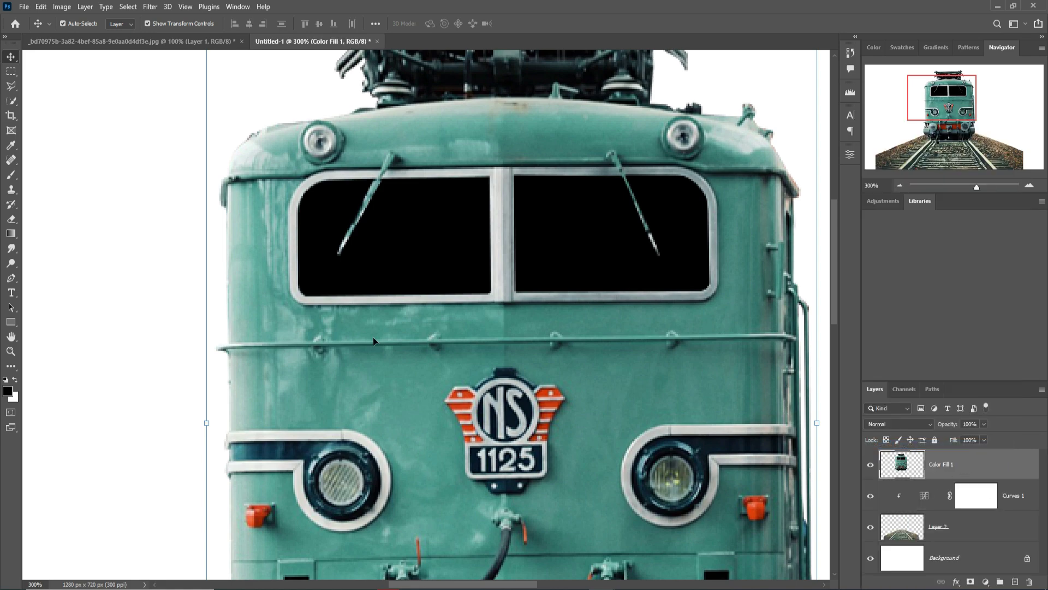
{"action": "key", "text": "ctrl+minus"}
{"action": "key", "text": "ctrl+minus"}
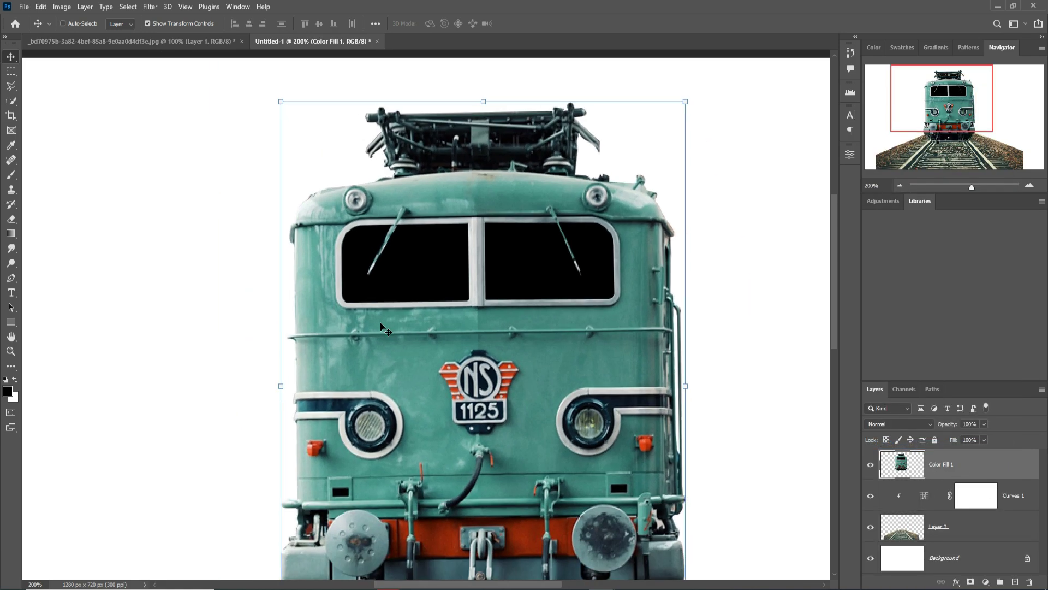
{"action": "key", "text": "ctrl+minus"}
{"action": "key", "text": "ctrl+plus"}
{"action": "key", "text": "ctrl+minus"}
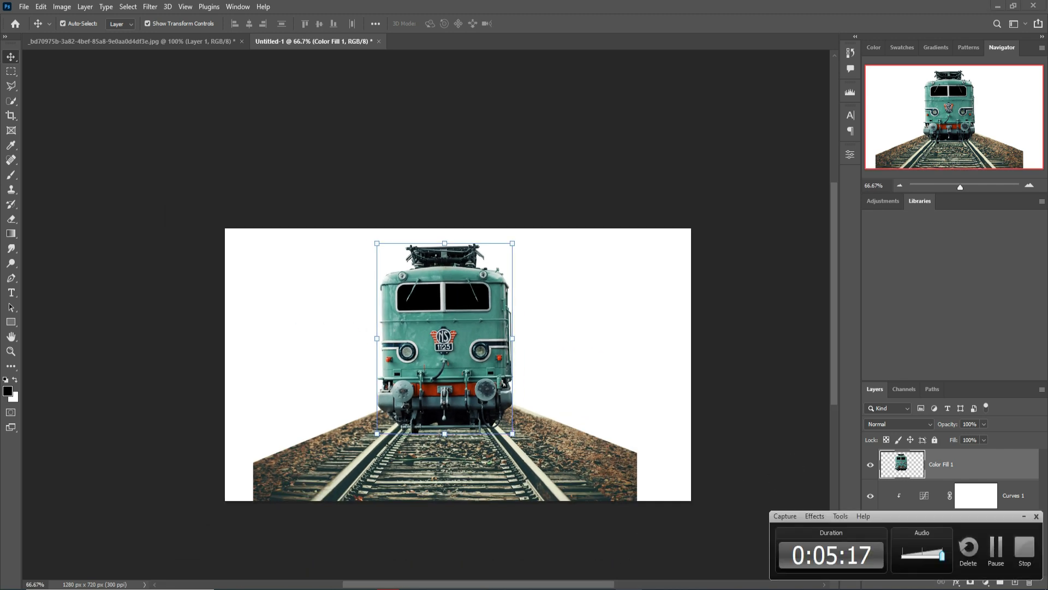
{"action": "left_click", "coordinate": [994, 547]}
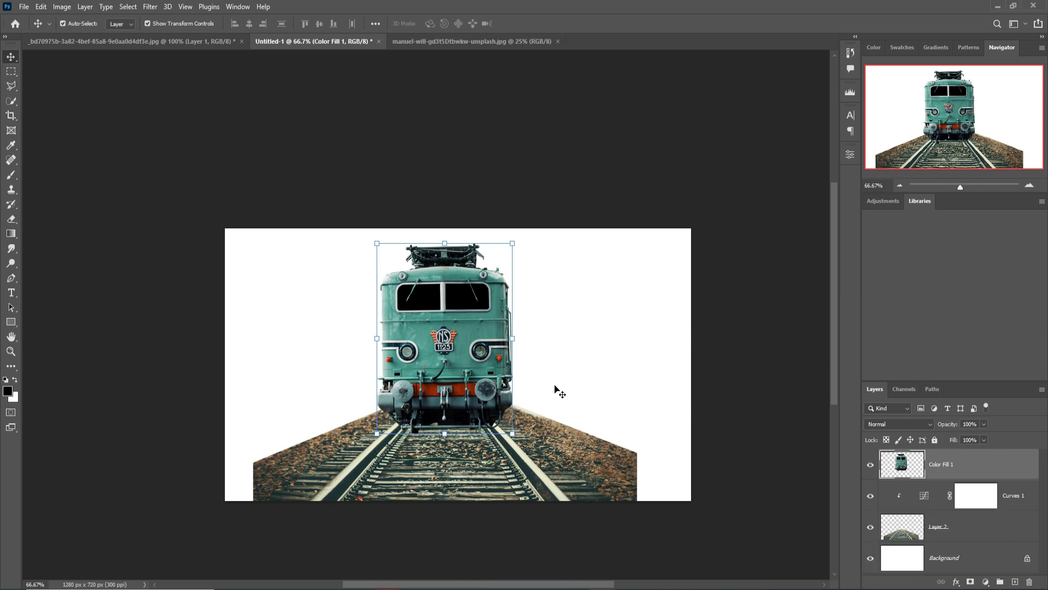
{"action": "left_click", "coordinate": [185, 44]}
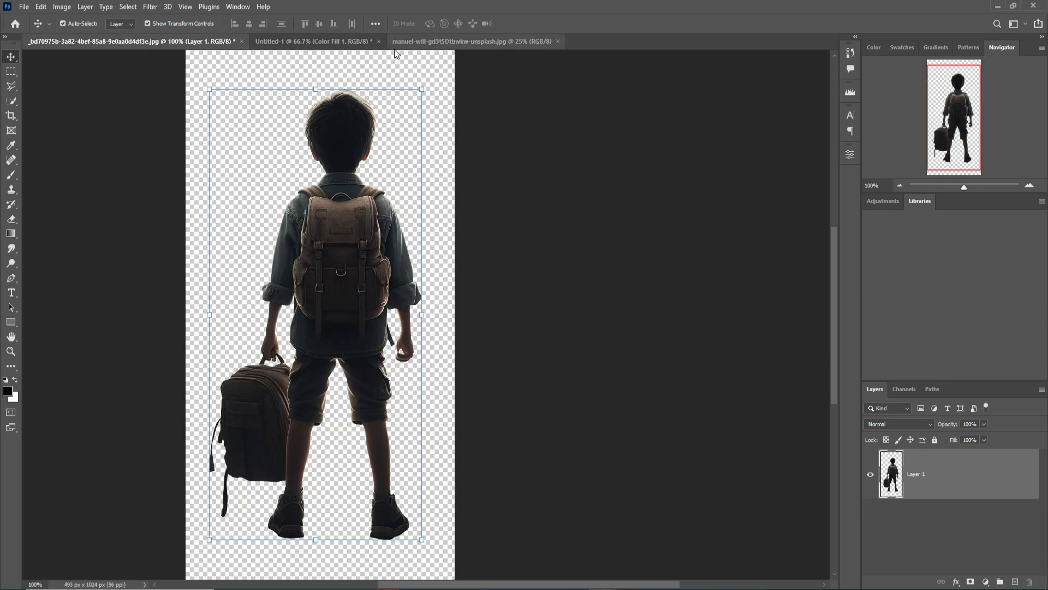
{"action": "left_click", "coordinate": [438, 40]}
{"action": "left_click", "coordinate": [300, 41]}
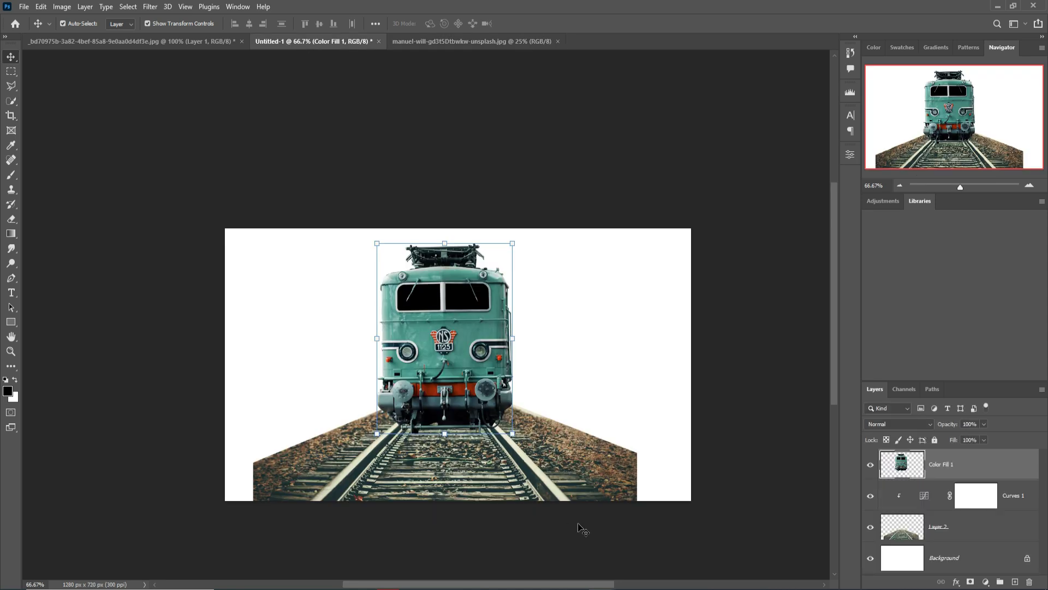
Select the grass in the lower part of the forest meadow photo with the Rectangular Marquee, spanning the photo's full width.
{"action": "left_click", "coordinate": [591, 555]}
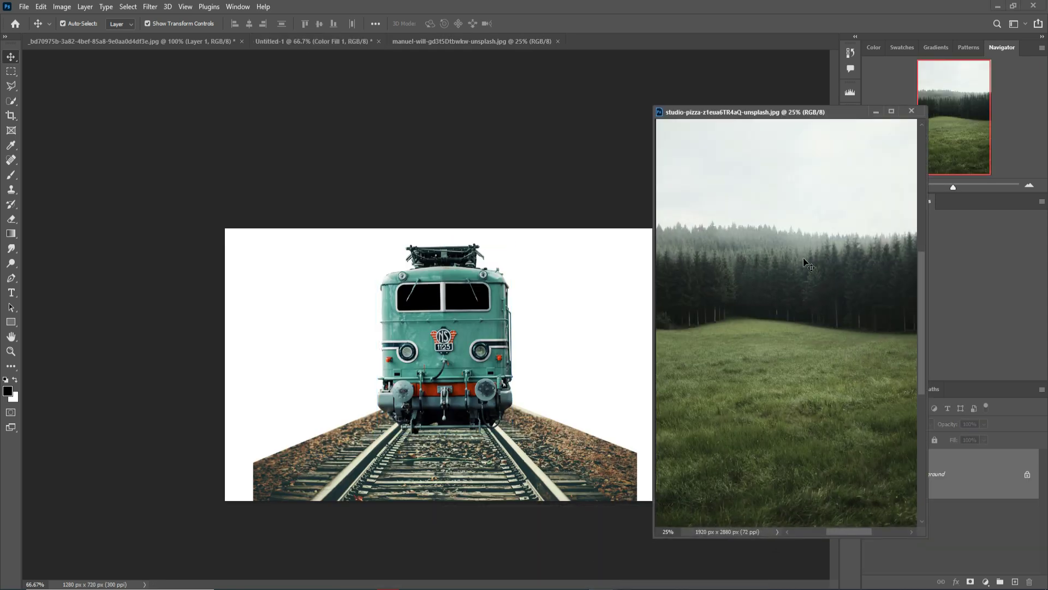
{"action": "left_click_drag", "start_coordinate": [792, 118], "coordinate": [663, 41]}
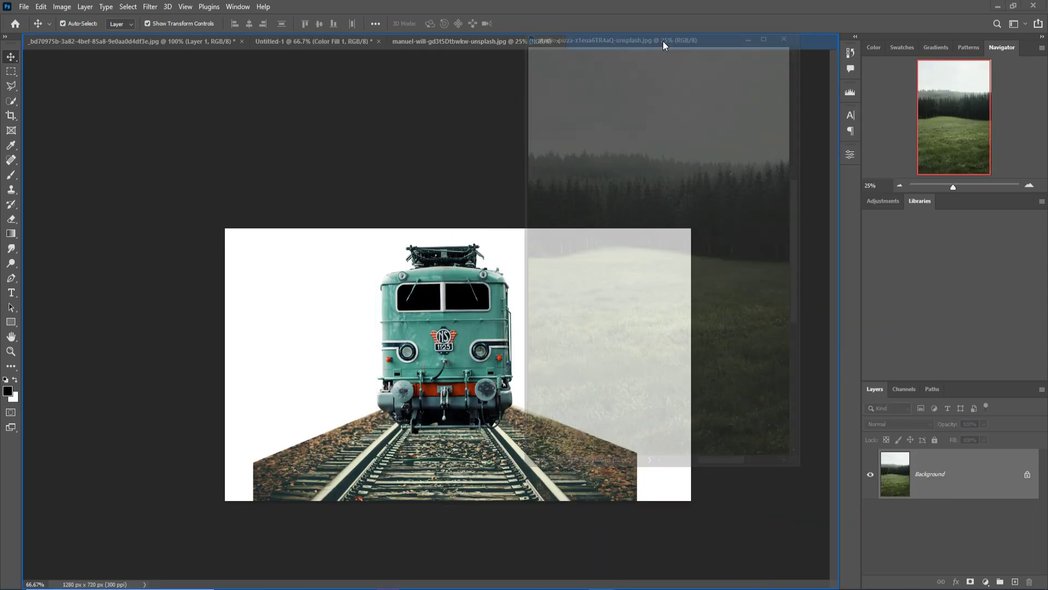
{"action": "left_click", "coordinate": [5, 73]}
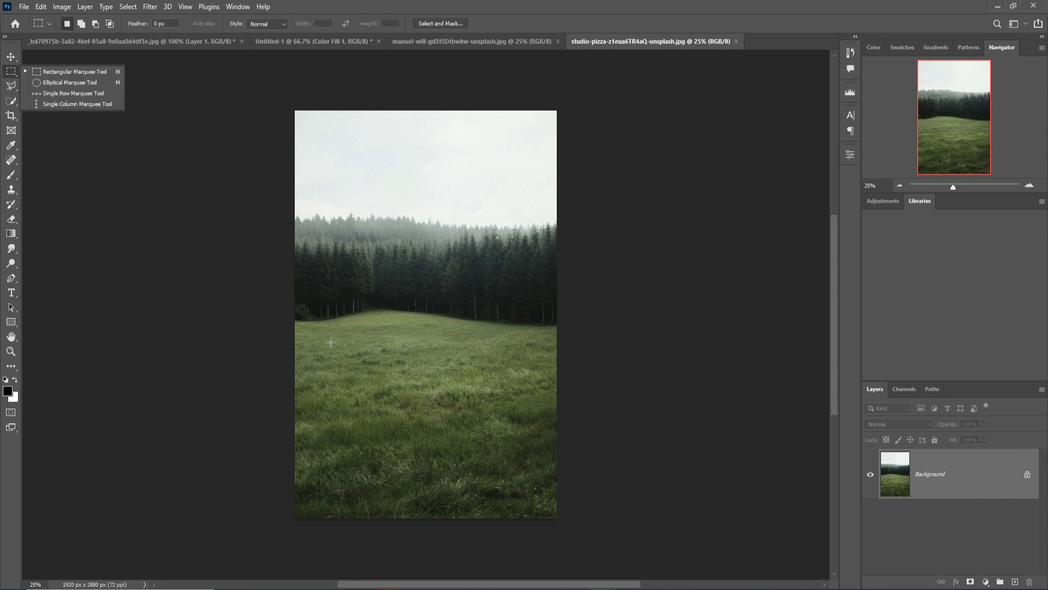
{"action": "left_click", "coordinate": [300, 353]}
{"action": "left_click_drag", "start_coordinate": [296, 344], "coordinate": [695, 552]}
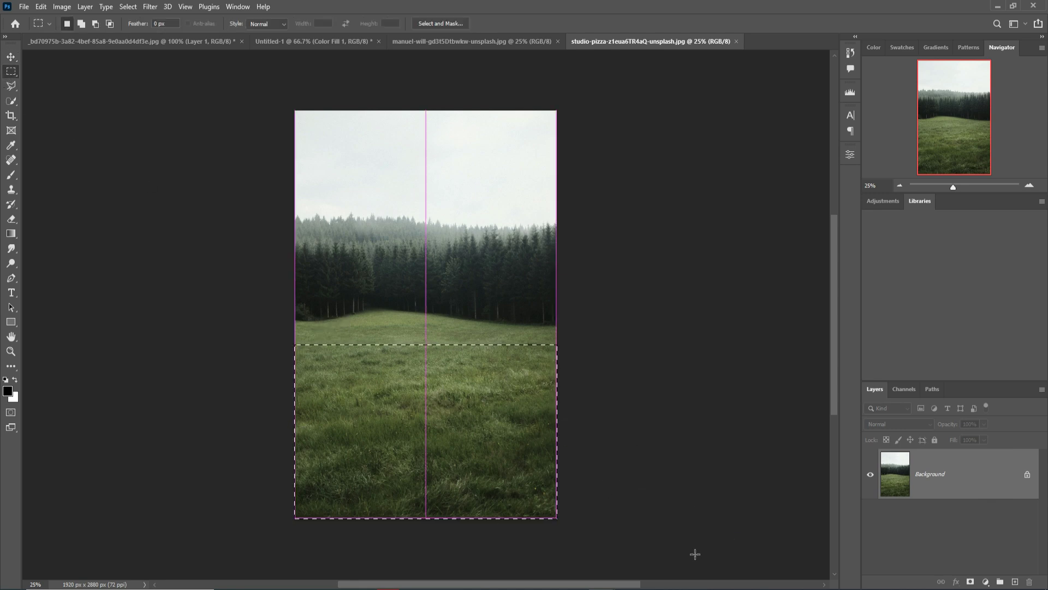
Copy the selected grass into the train composite as a new layer and put the floating meadow photo window away.
{"action": "key", "text": "v"}
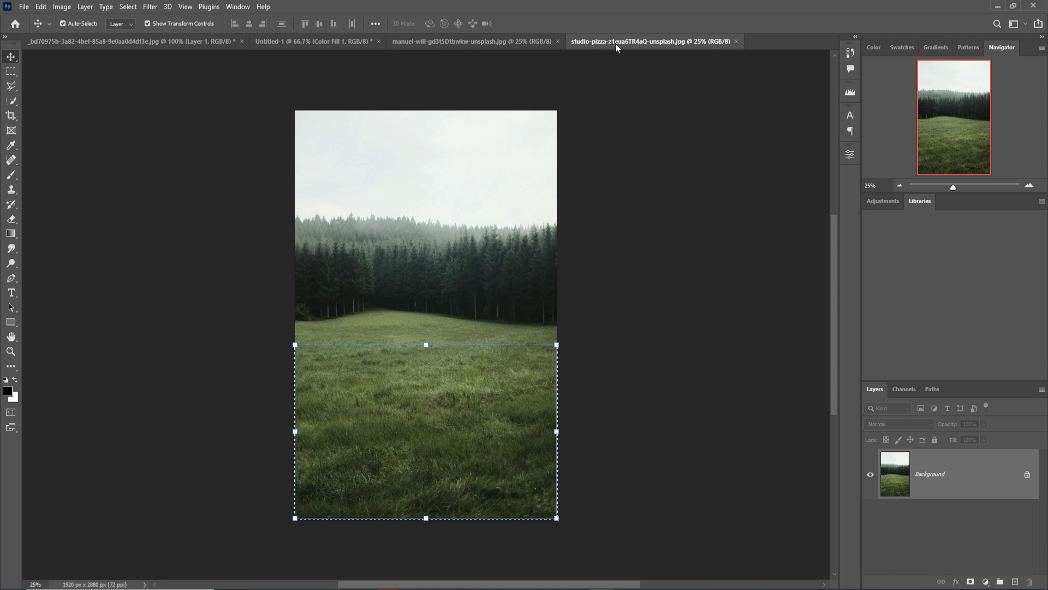
{"action": "left_click_drag", "start_coordinate": [615, 43], "coordinate": [625, 85]}
{"action": "left_click_drag", "start_coordinate": [754, 365], "coordinate": [541, 378]}
{"action": "left_click", "coordinate": [796, 77]}
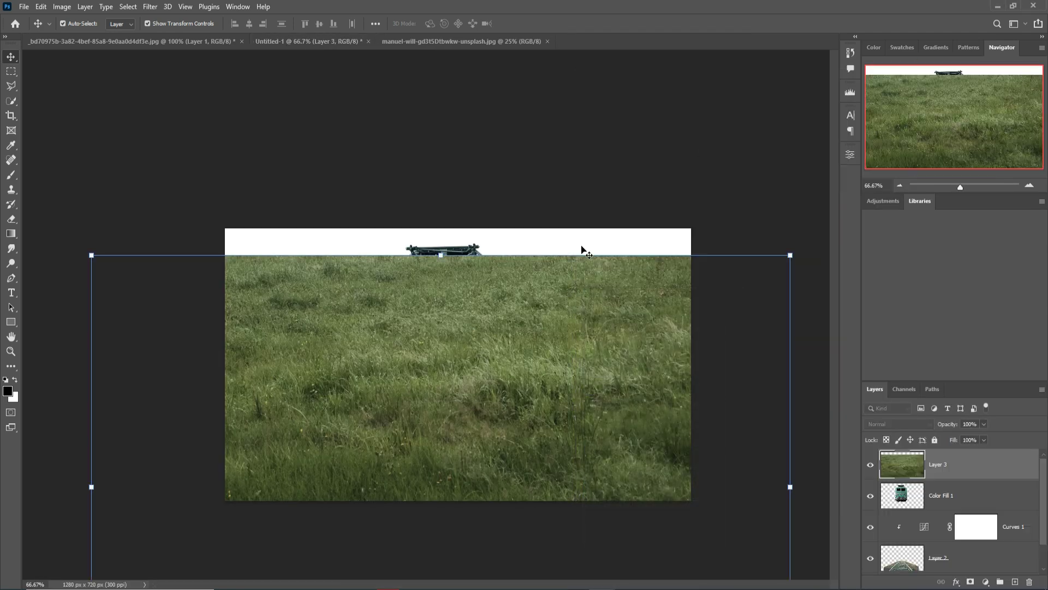
Shrink the grass layer over the lower half of the canvas and stretch it to 1280 px wide, matching both side edges.
{"action": "left_click_drag", "start_coordinate": [441, 256], "coordinate": [451, 444]}
{"action": "left_click_drag", "start_coordinate": [510, 467], "coordinate": [514, 391]}
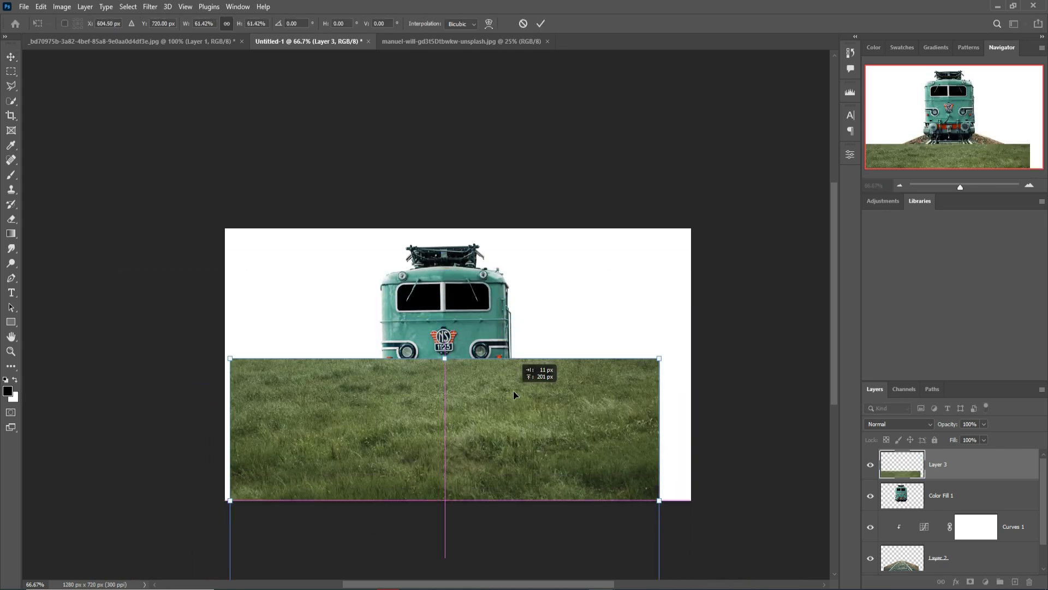
{"action": "left_click_drag", "start_coordinate": [667, 507], "coordinate": [699, 483]}
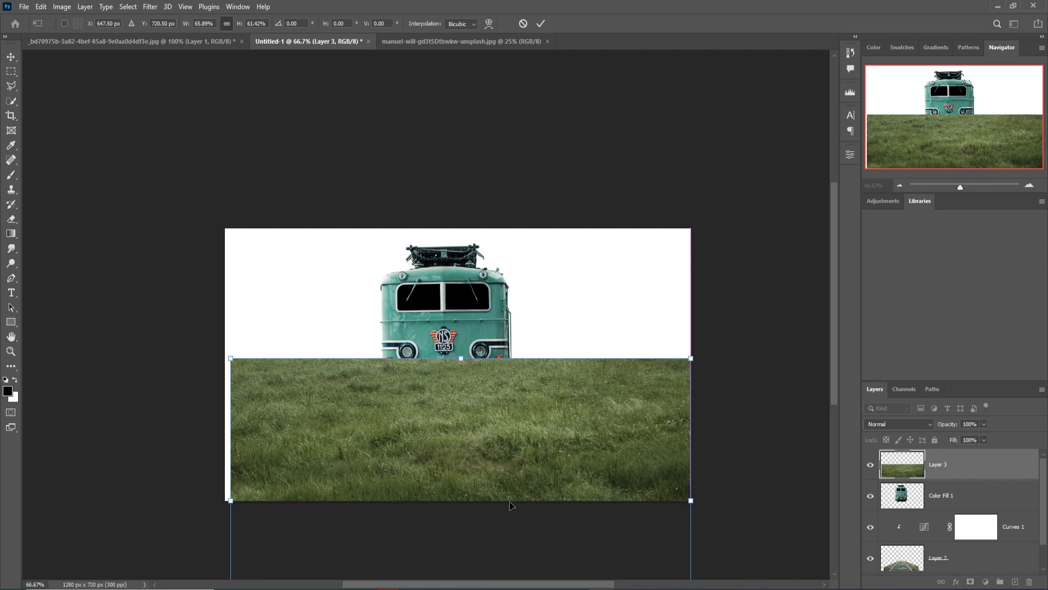
{"action": "left_click_drag", "start_coordinate": [231, 509], "coordinate": [224, 509]}
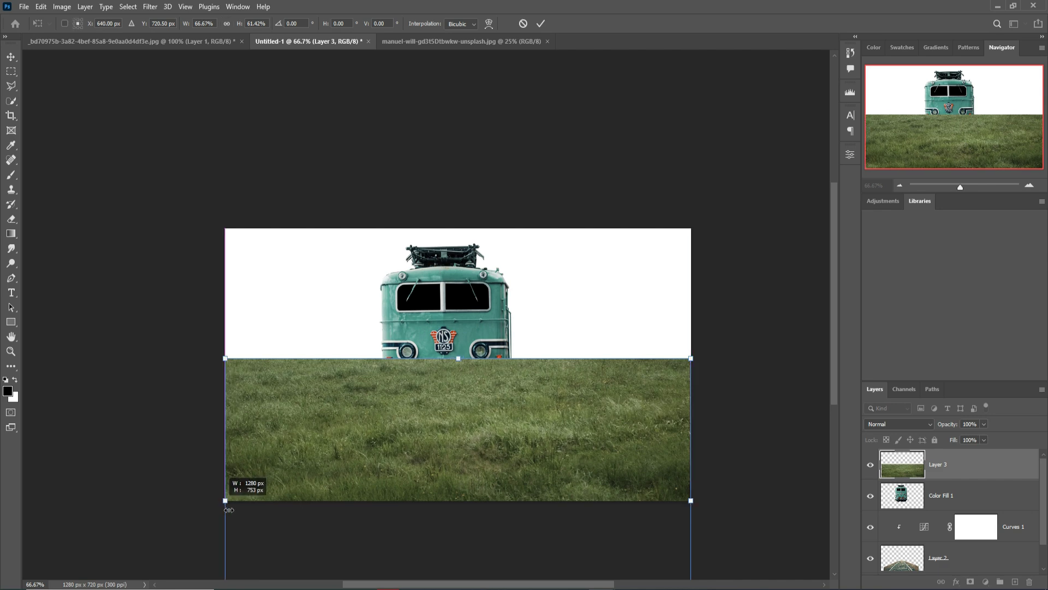
Squash the grass layer to 27.41% height, resting on the canvas's lower edge, and move it beneath the tracks layer.
{"action": "key", "text": "ctrl+minus"}
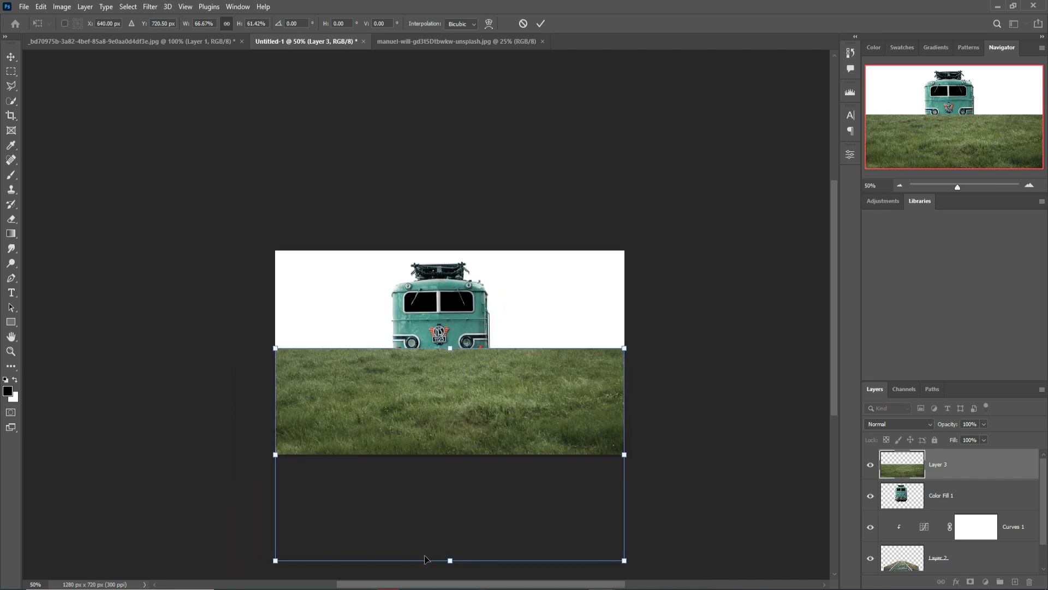
{"action": "left_click_drag", "start_coordinate": [453, 558], "coordinate": [469, 460]}
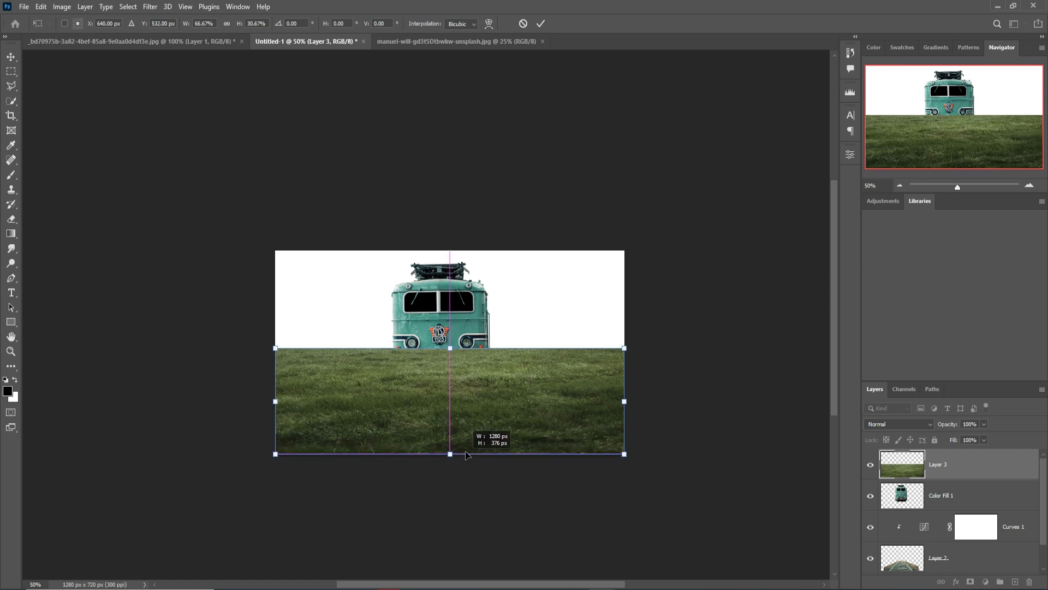
{"action": "mouse_move", "coordinate": [453, 355]}
{"action": "left_mouse_down"}
{"action": "mouse_move", "coordinate": [460, 336]}
{"action": "mouse_move", "coordinate": [464, 389]}
{"action": "mouse_move", "coordinate": [463, 364]}
{"action": "left_mouse_up"}
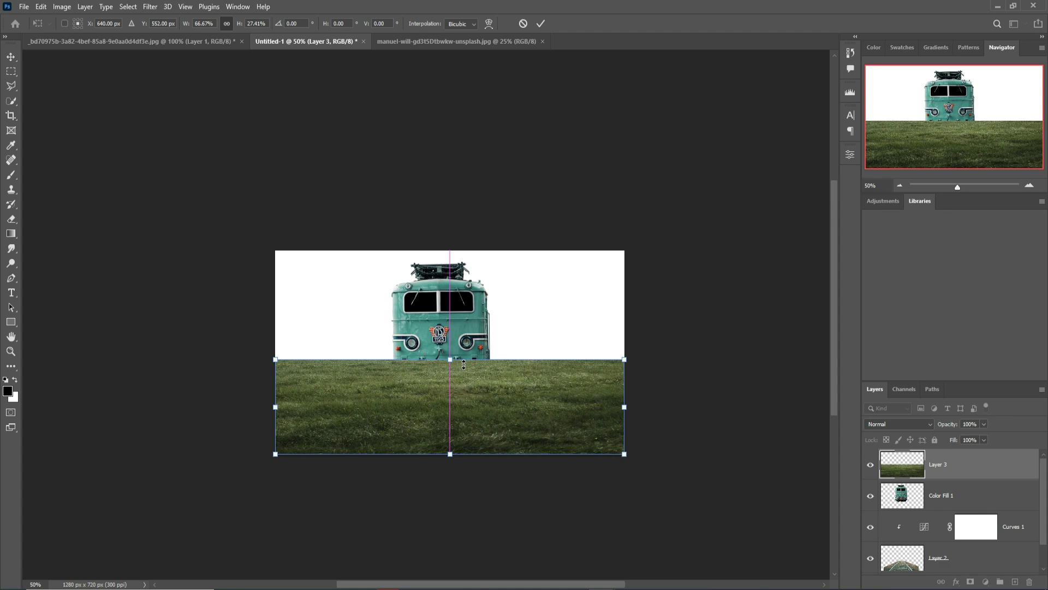
{"action": "left_click", "coordinate": [540, 23]}
{"action": "left_click_drag", "start_coordinate": [971, 479], "coordinate": [979, 549]}
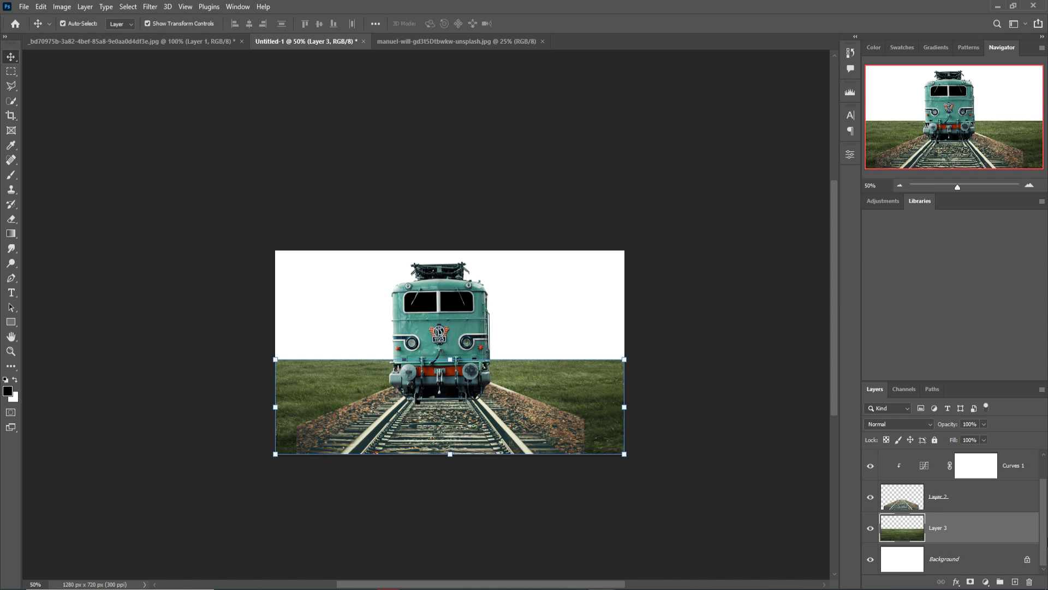
Add a layer mask to the tracks layer and paint out its outer gravel edges on both sides with black at 100% brush opacity.
{"action": "left_click", "coordinate": [940, 504]}
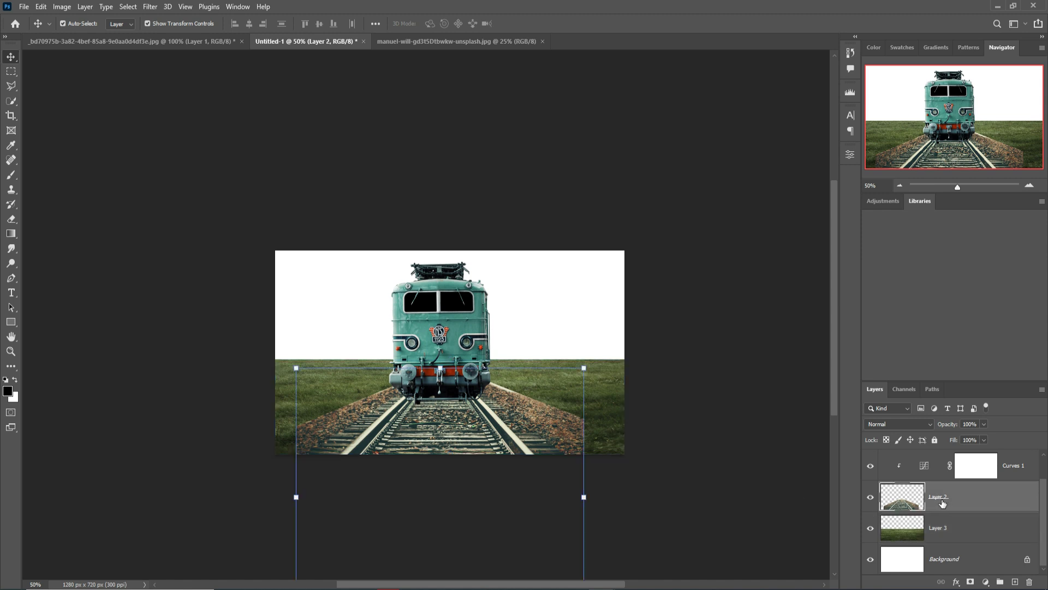
{"action": "left_click", "coordinate": [971, 580]}
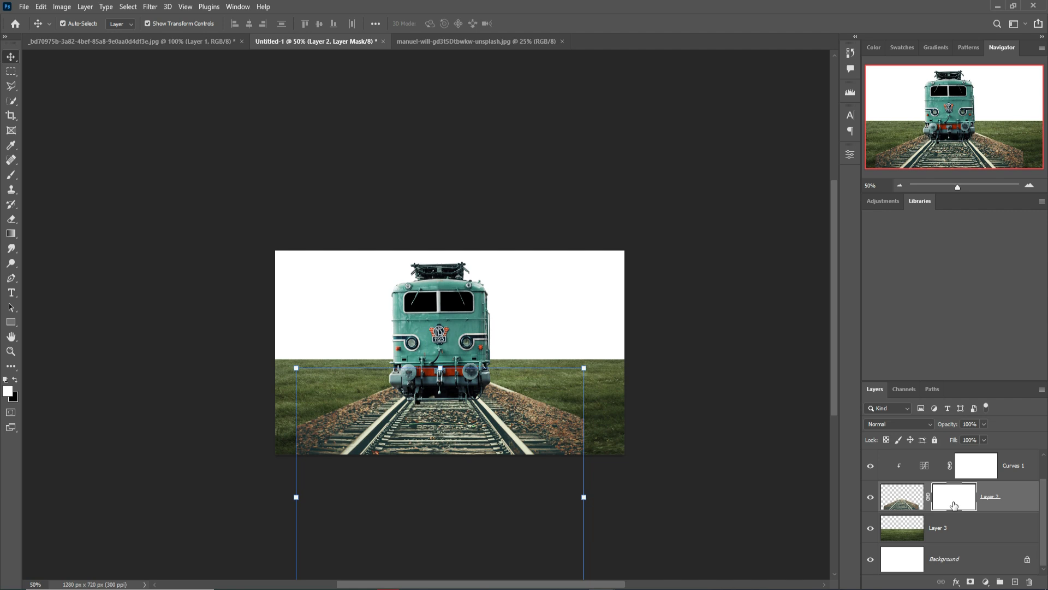
{"action": "left_click", "coordinate": [11, 174]}
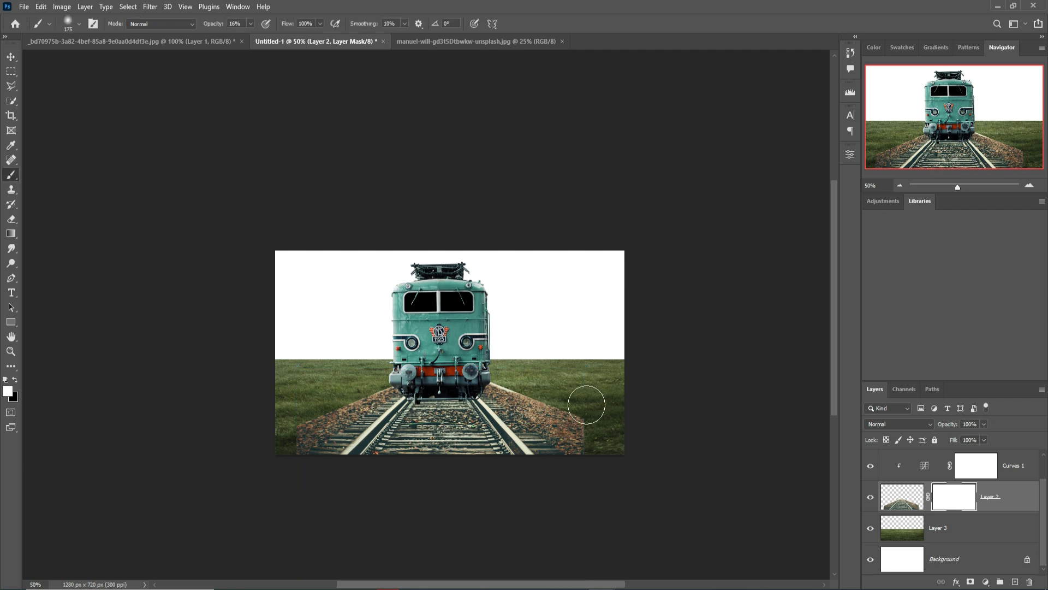
{"action": "key", "text": "ctrl+plus"}
{"action": "key", "text": "ctrl+plus"}
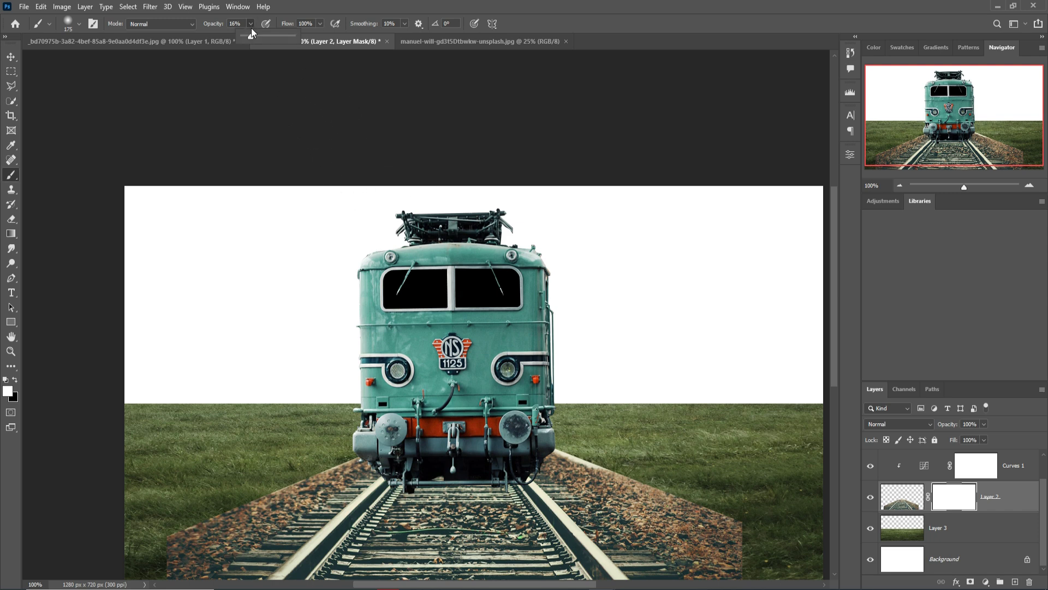
{"action": "left_click_drag", "start_coordinate": [256, 35], "coordinate": [316, 41]}
{"action": "left_click", "coordinate": [775, 530]}
{"action": "left_click", "coordinate": [15, 379]}
{"action": "left_click", "coordinate": [250, 25]}
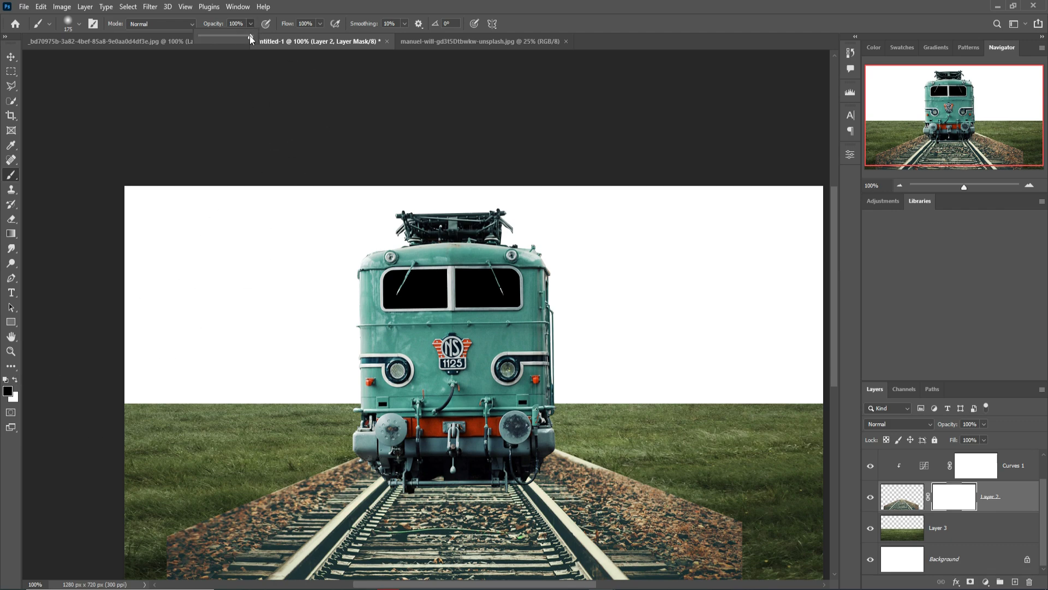
{"action": "mouse_move", "coordinate": [726, 539]}
{"action": "left_mouse_down"}
{"action": "mouse_move", "coordinate": [748, 550]}
{"action": "mouse_move", "coordinate": [591, 460]}
{"action": "mouse_move", "coordinate": [757, 545]}
{"action": "mouse_move", "coordinate": [749, 533]}
{"action": "left_mouse_up"}
{"action": "mouse_move", "coordinate": [738, 513]}
{"action": "left_mouse_down"}
{"action": "mouse_move", "coordinate": [649, 360]}
{"action": "mouse_move", "coordinate": [606, 355]}
{"action": "left_mouse_up"}
{"action": "mouse_move", "coordinate": [262, 319]}
{"action": "left_mouse_down"}
{"action": "mouse_move", "coordinate": [180, 370]}
{"action": "mouse_move", "coordinate": [163, 401]}
{"action": "left_mouse_up"}
{"action": "key", "text": "v"}
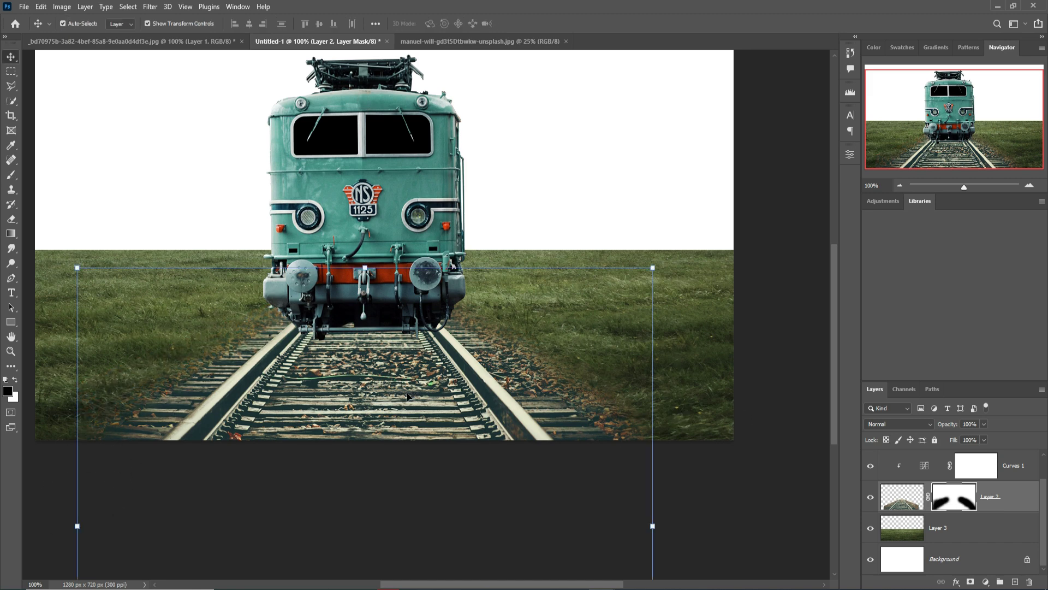
Darken the train with a Curves adjustment clipped to its layer, pulling the middle of the RGB curve down.
{"action": "left_click", "coordinate": [373, 237]}
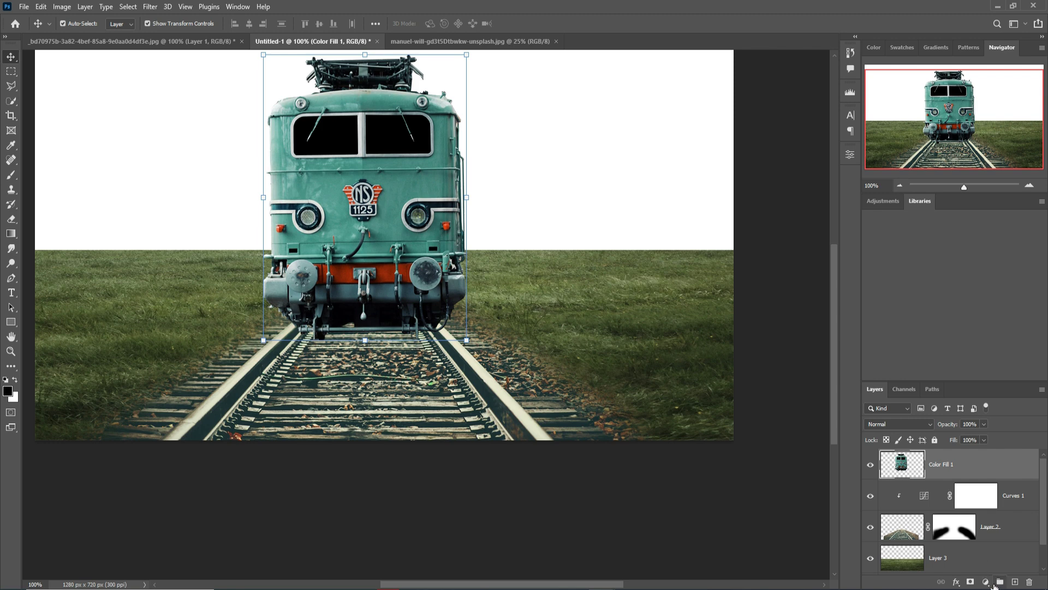
{"action": "left_click", "coordinate": [985, 582]}
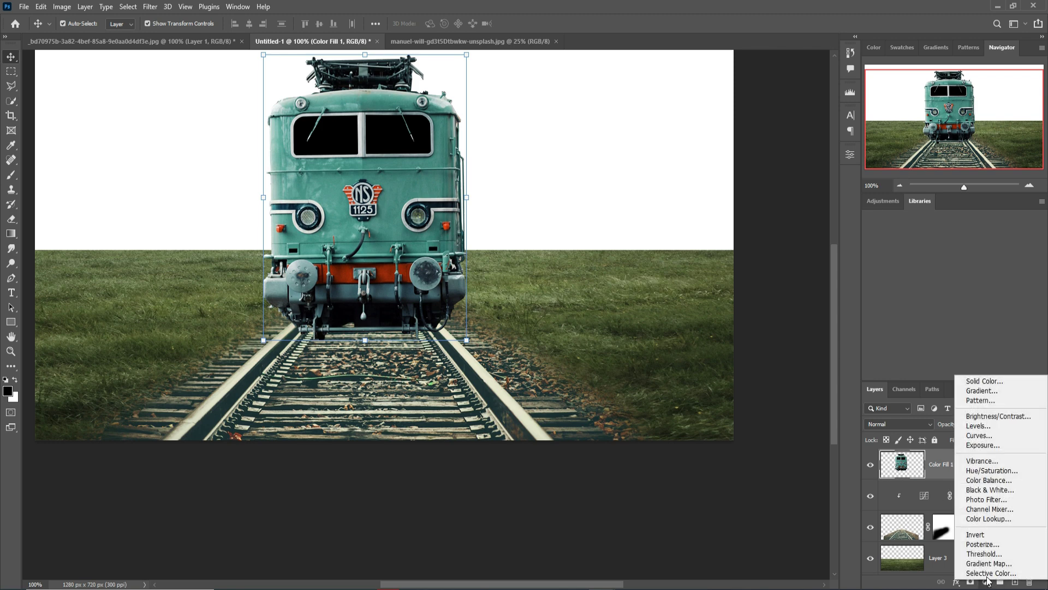
{"action": "left_click", "coordinate": [993, 435]}
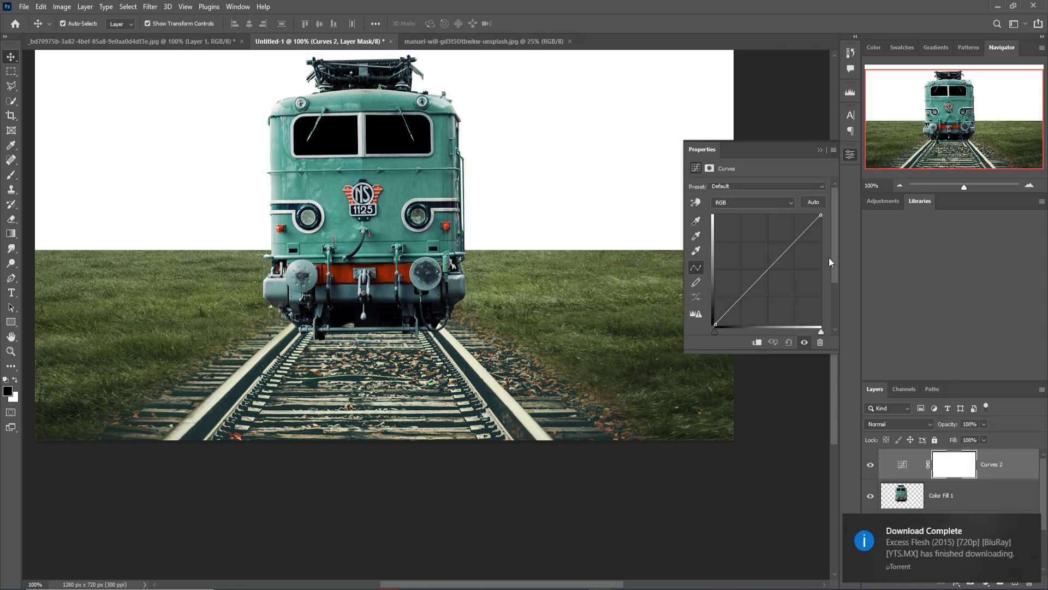
{"action": "left_click", "coordinate": [1030, 522]}
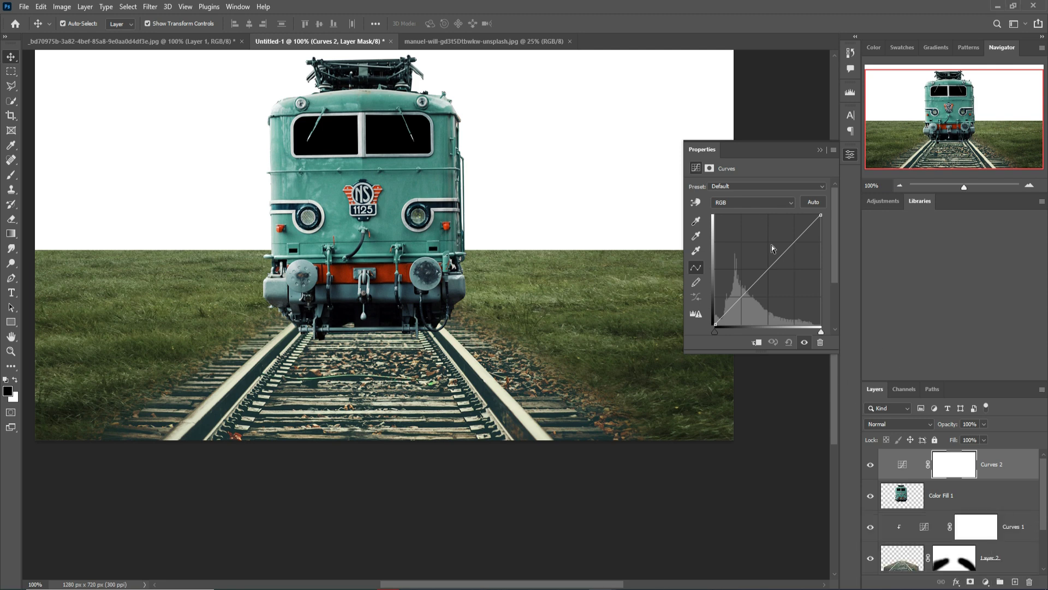
{"action": "left_click_drag", "start_coordinate": [775, 267], "coordinate": [788, 285]}
{"action": "left_click", "coordinate": [764, 344]}
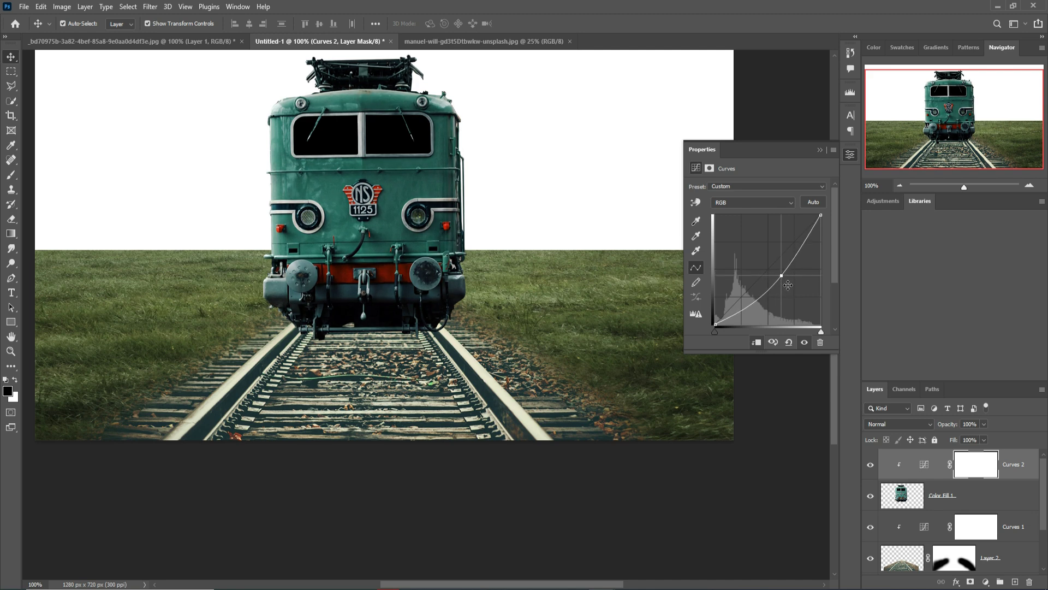
{"action": "left_click", "coordinate": [819, 150]}
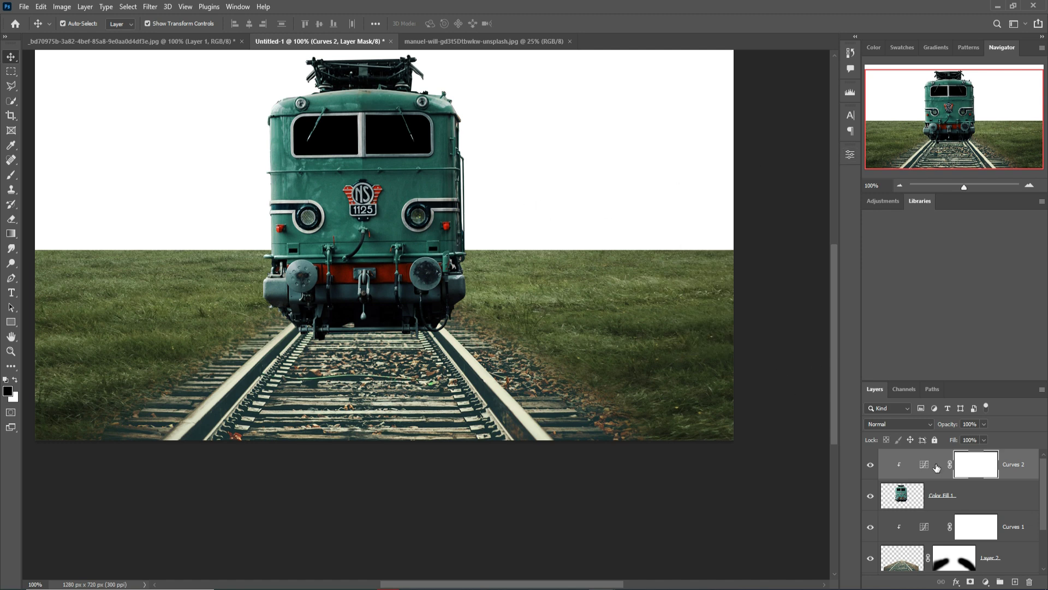
Select the band of starry sky above the mountains in the night sky photo with the Rectangular Marquee.
{"action": "left_click", "coordinate": [473, 41]}
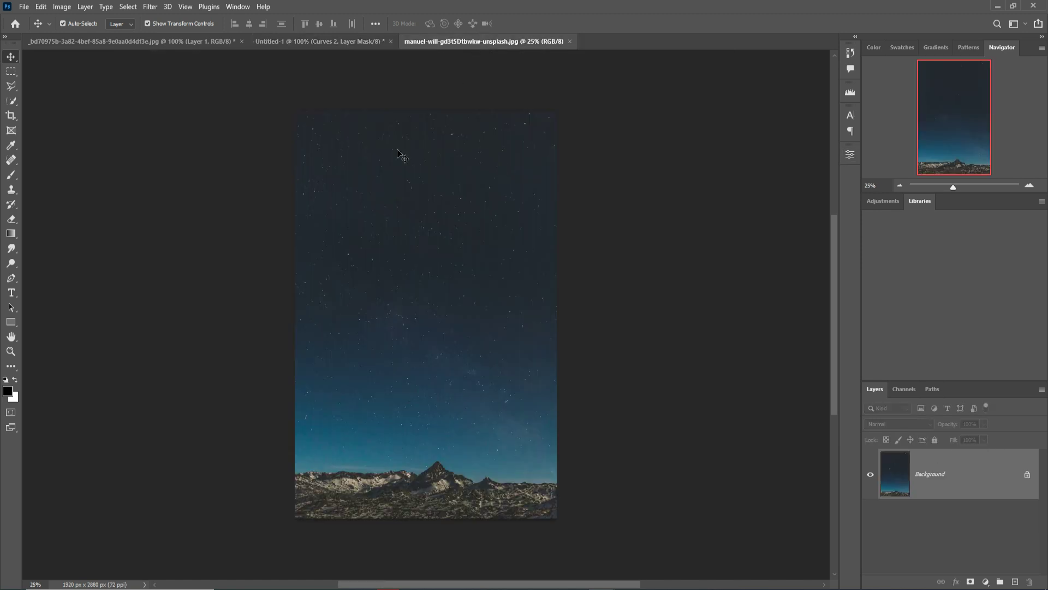
{"action": "left_click", "coordinate": [11, 72]}
{"action": "left_click_drag", "start_coordinate": [294, 261], "coordinate": [697, 464]}
Copy the selected starry sky into the train composite as a new layer and minimize the night sky photo window.
{"action": "key", "text": "v"}
{"action": "left_click_drag", "start_coordinate": [462, 41], "coordinate": [473, 77]}
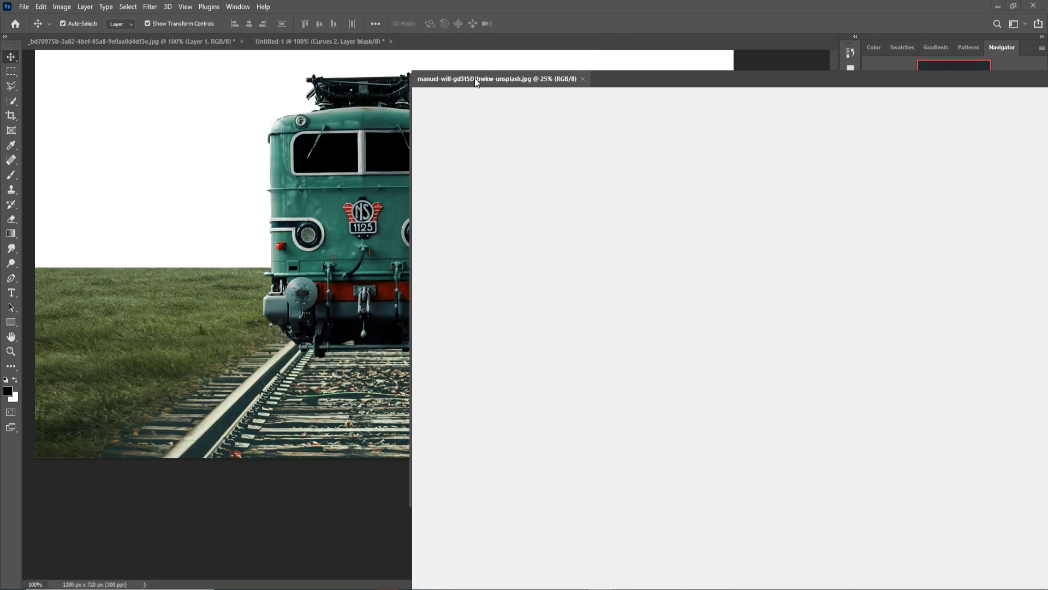
{"action": "left_click_drag", "start_coordinate": [523, 270], "coordinate": [226, 164]}
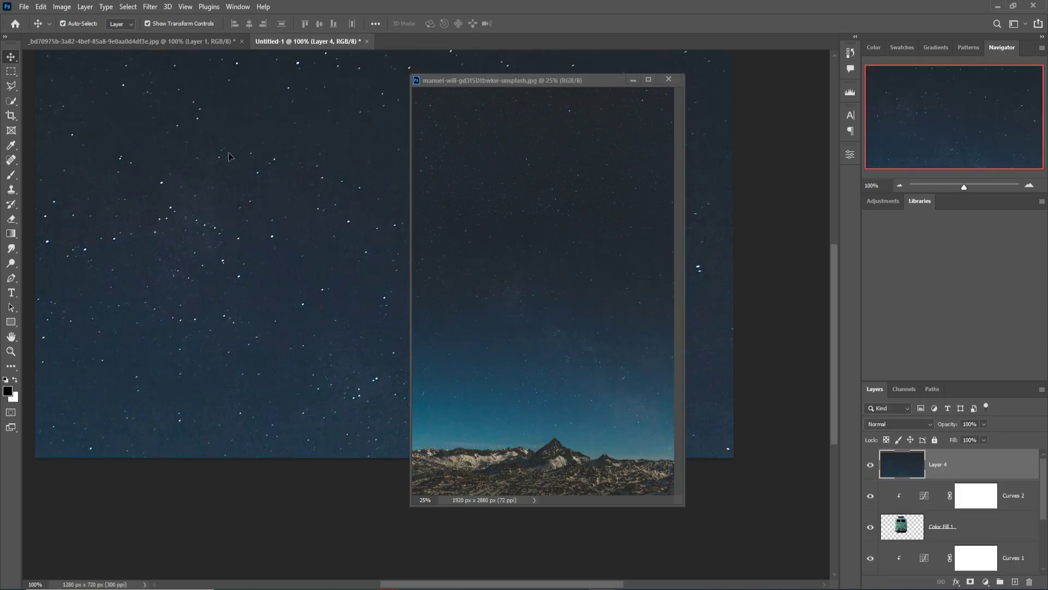
{"action": "left_click", "coordinate": [634, 78]}
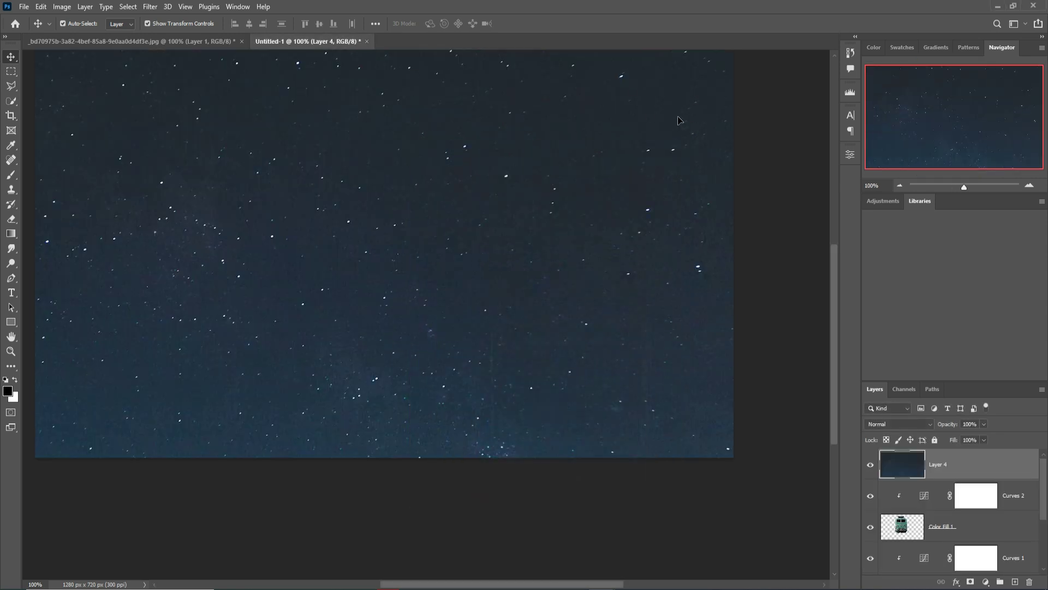
Scale the starry sky layer down to 47.86% against the canvas's upper edge, and stretch it horizontally to the full canvas width.
{"action": "key", "text": "ctrl+minus"}
{"action": "key", "text": "ctrl+minus"}
{"action": "left_click_drag", "start_coordinate": [632, 165], "coordinate": [418, 239]}
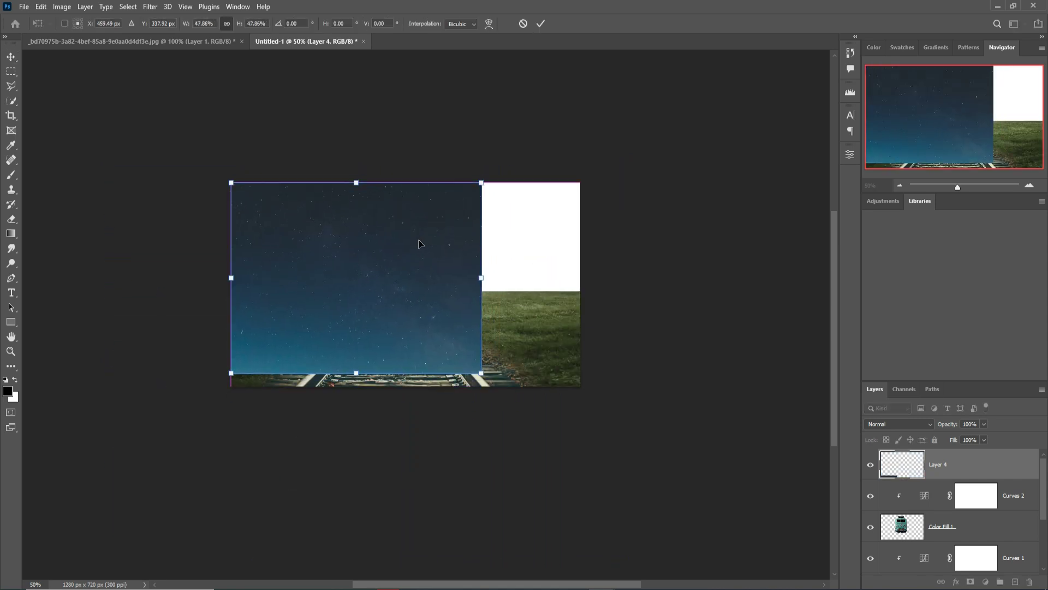
{"action": "left_click_drag", "start_coordinate": [490, 282], "coordinate": [589, 282]}
{"action": "left_click", "coordinate": [541, 24]}
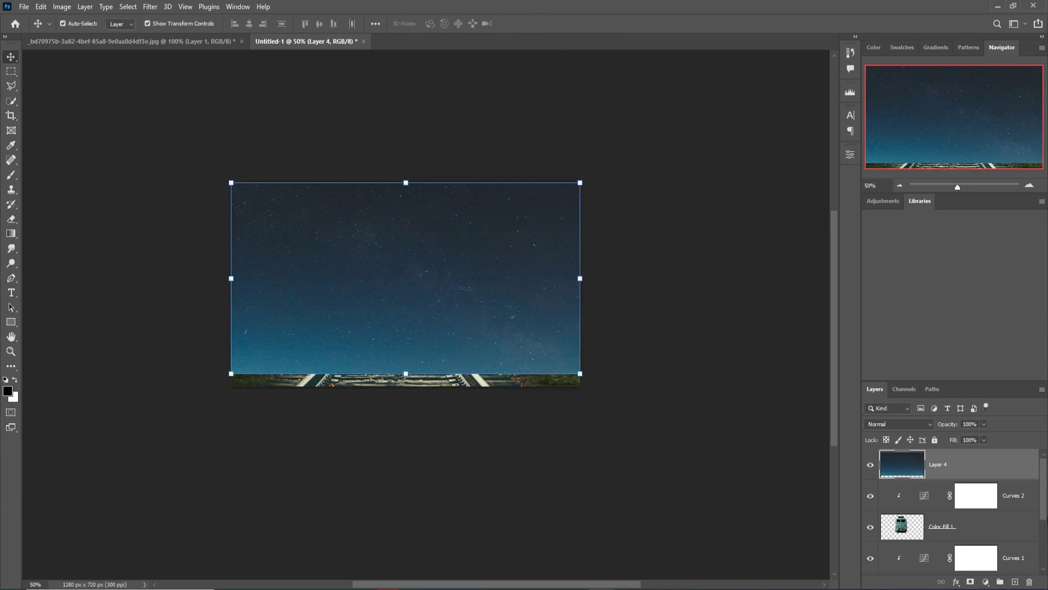
Move the sky layer beneath the grass, directly above the Background, and reduce its height to 76.63% from below.
{"action": "scroll", "coordinate": [952, 510], "scroll_direction": "down", "scroll_amount": 4}
{"action": "left_click_drag", "start_coordinate": [1020, 586], "coordinate": [1018, 541]}
{"action": "left_click_drag", "start_coordinate": [406, 375], "coordinate": [412, 335]}
{"action": "left_click", "coordinate": [541, 24]}
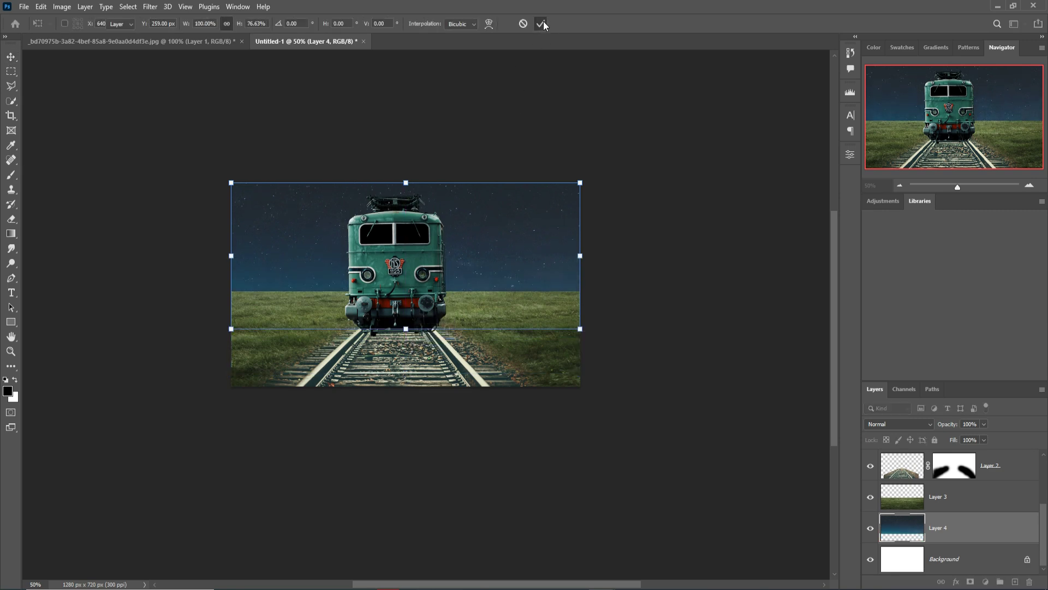
Add a layer mask to the grass layer and soften its horizon on both sides of the train with a black 125 px brush at 58% opacity.
{"action": "key", "text": "ctrl+1"}
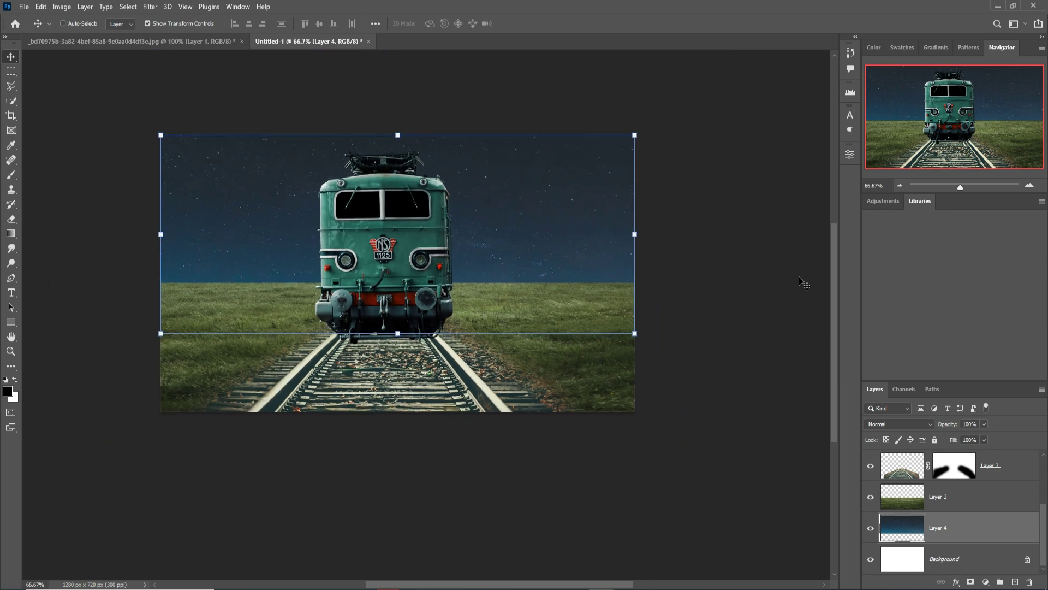
{"action": "key", "text": "ctrl"}
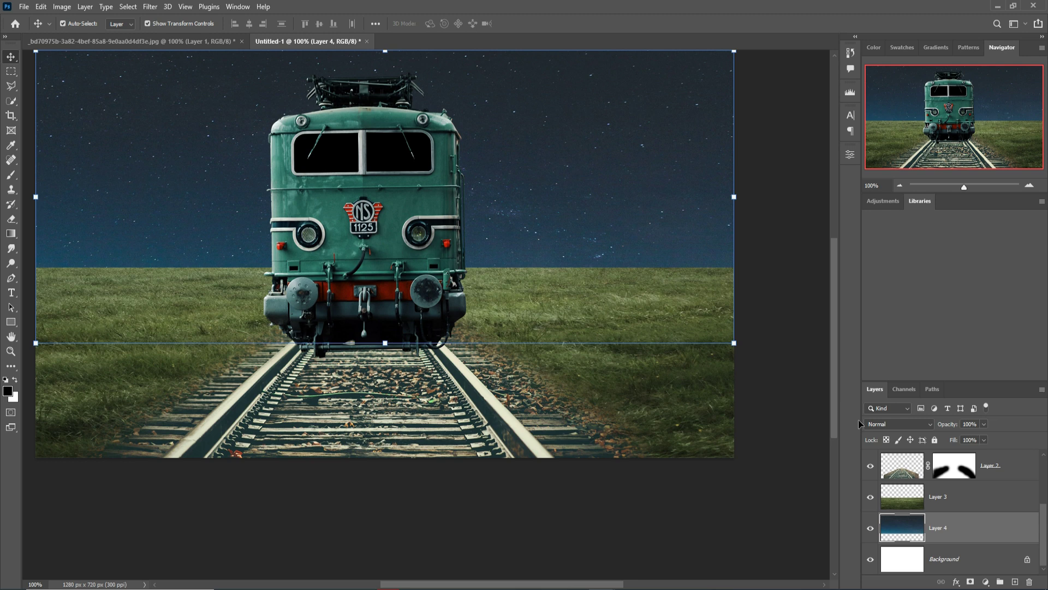
{"action": "left_click", "coordinate": [942, 500]}
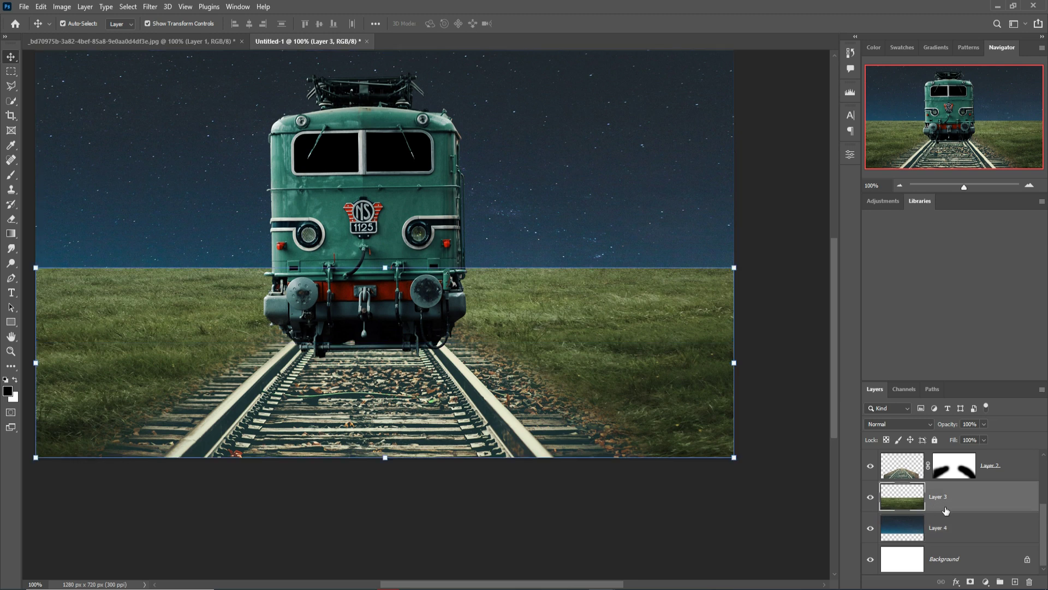
{"action": "left_click", "coordinate": [971, 582]}
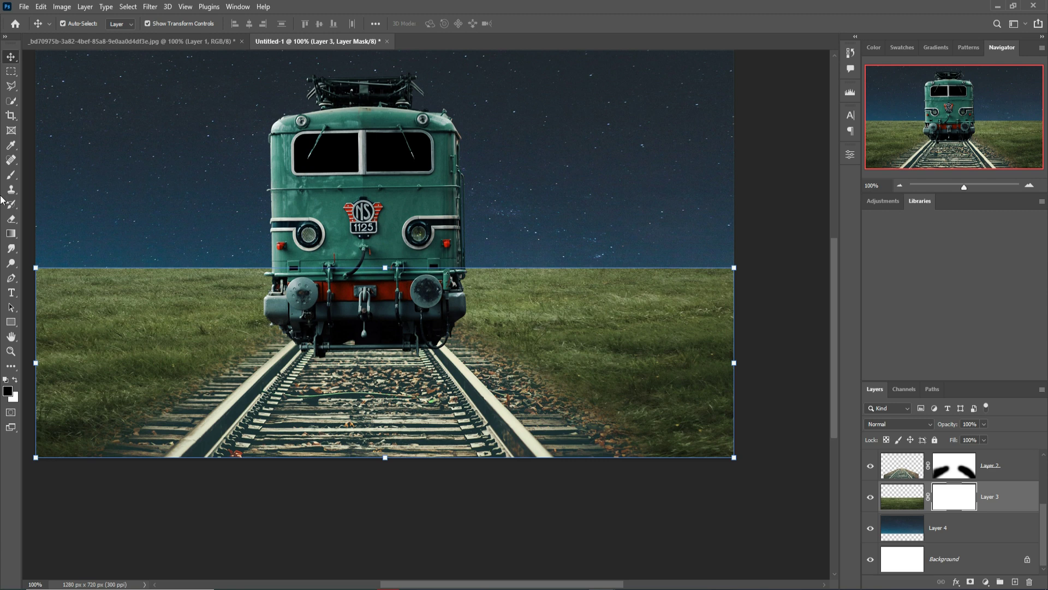
{"action": "left_click", "coordinate": [11, 174]}
{"action": "key", "text": "bracketleft"}
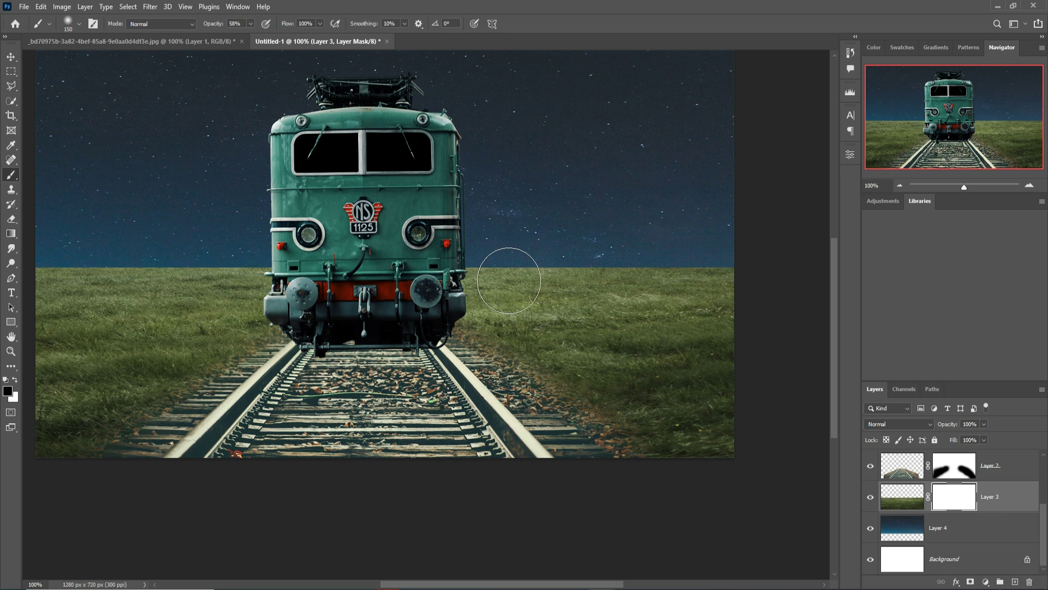
{"action": "key", "text": "bracketleft"}
{"action": "left_click_drag", "start_coordinate": [487, 276], "coordinate": [552, 276]}
{"action": "mouse_move", "coordinate": [483, 274]}
{"action": "left_mouse_down"}
{"action": "mouse_move", "coordinate": [633, 268]}
{"action": "mouse_move", "coordinate": [622, 261]}
{"action": "mouse_move", "coordinate": [568, 282]}
{"action": "mouse_move", "coordinate": [554, 270]}
{"action": "left_mouse_up"}
{"action": "mouse_move", "coordinate": [299, 283]}
{"action": "left_mouse_down"}
{"action": "mouse_move", "coordinate": [65, 273]}
{"action": "mouse_move", "coordinate": [114, 275]}
{"action": "left_mouse_up"}
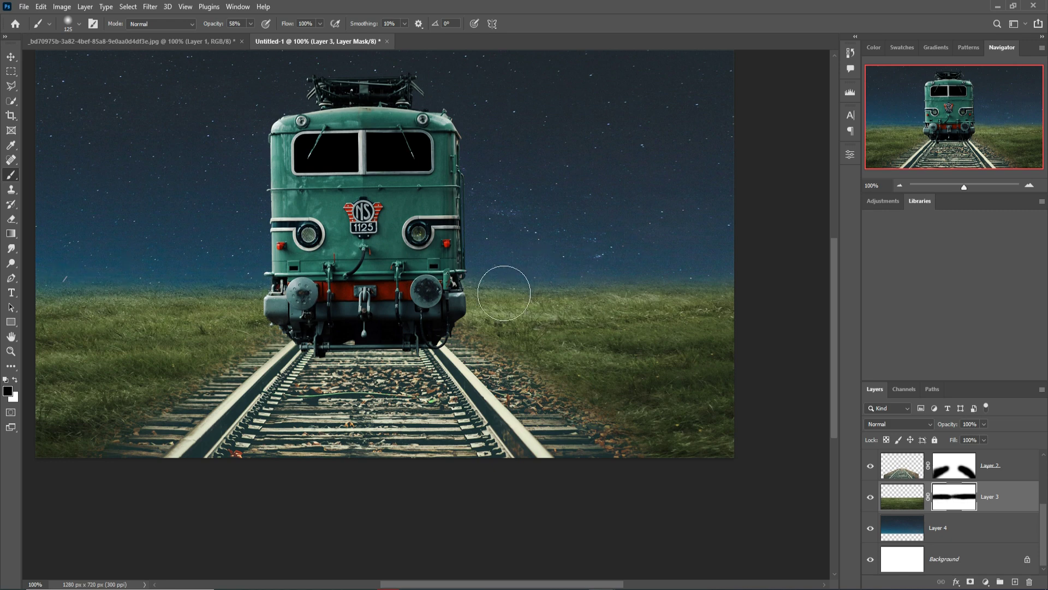
Apply a Gaussian Blur with a 7.2 pixel radius to the sky layer.
{"action": "key", "text": "v"}
{"action": "left_click", "coordinate": [543, 113]}
{"action": "left_click", "coordinate": [150, 7]}
{"action": "mouse_move", "coordinate": [169, 152]}
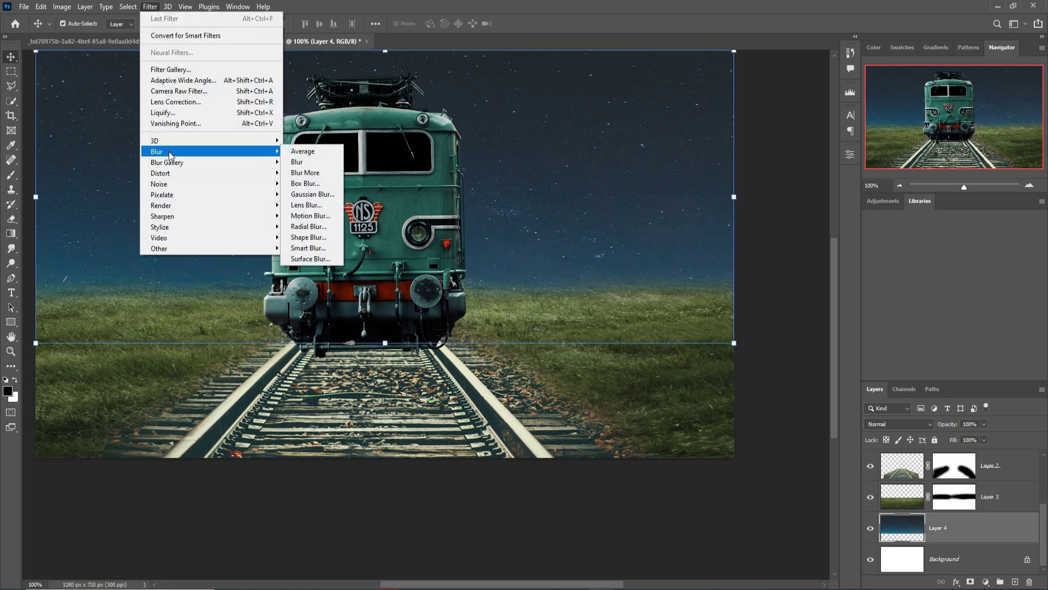
{"action": "left_click", "coordinate": [313, 194]}
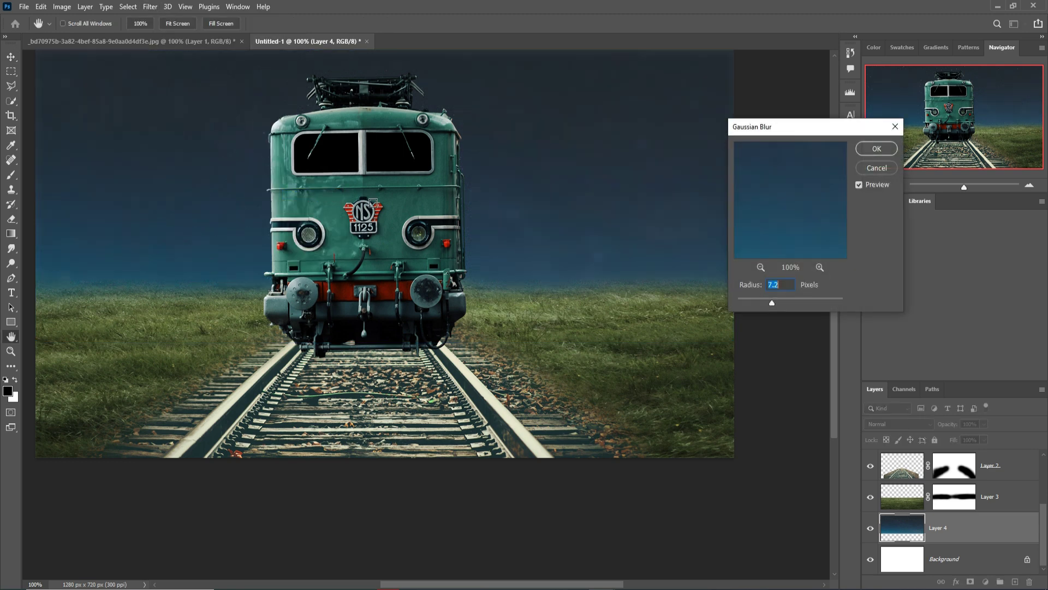
{"action": "left_click", "coordinate": [875, 148]}
{"action": "key", "text": "v"}
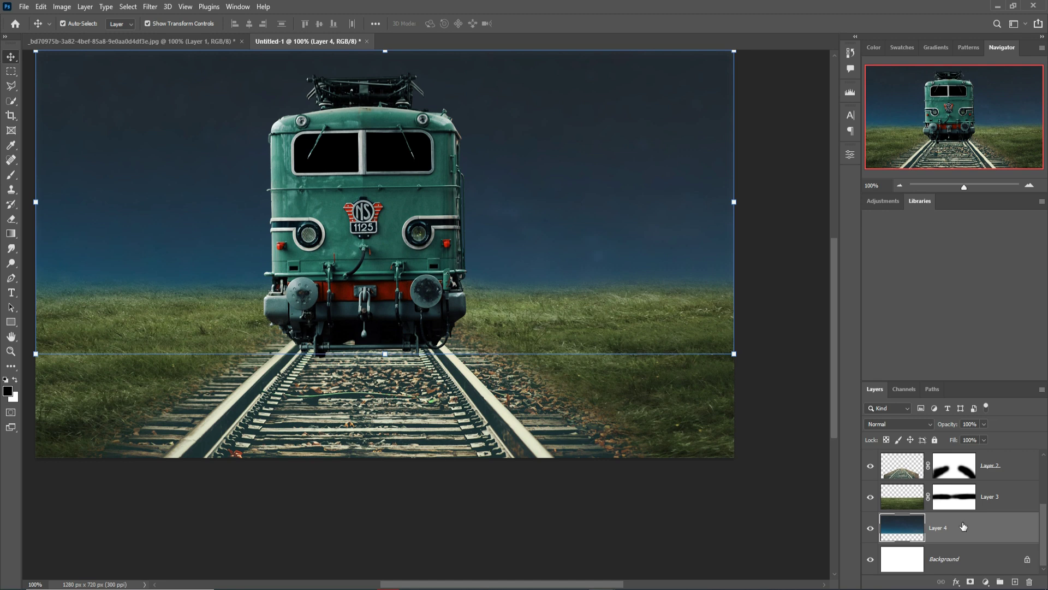
Add a Hue/Saturation adjustment clipped to the grass layer, shifting its hue towards a deeper green and lowering its lightness.
{"action": "left_click", "coordinate": [915, 500]}
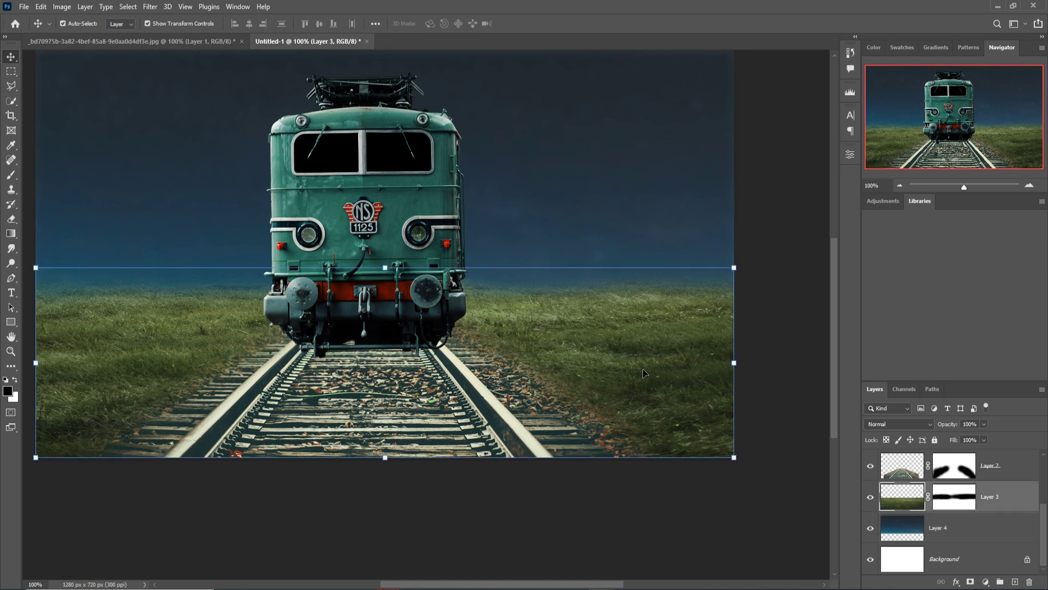
{"action": "left_click", "coordinate": [986, 582]}
{"action": "left_click", "coordinate": [992, 471]}
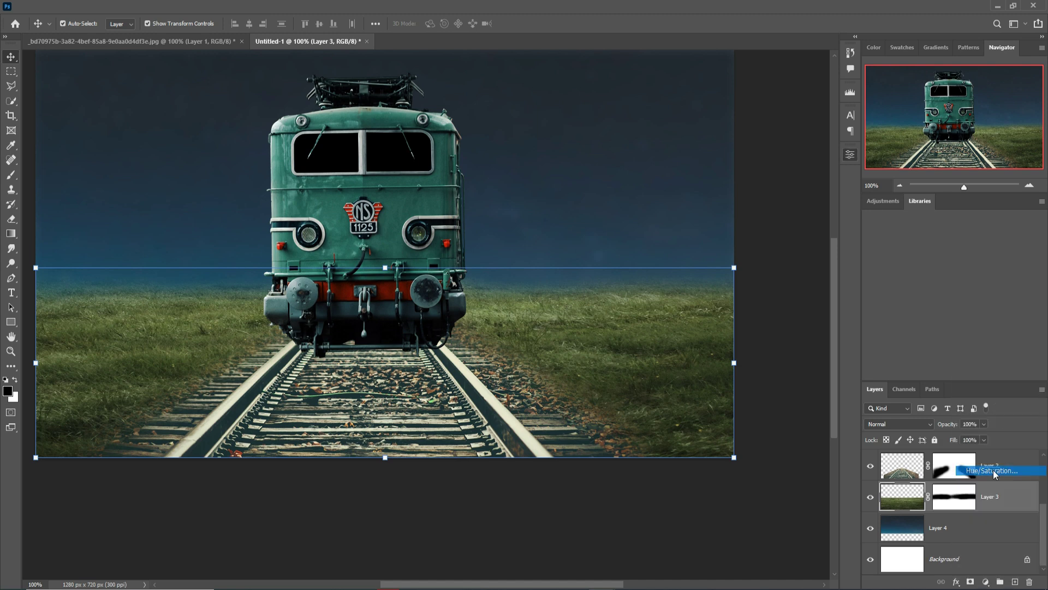
{"action": "left_click", "coordinate": [757, 344]}
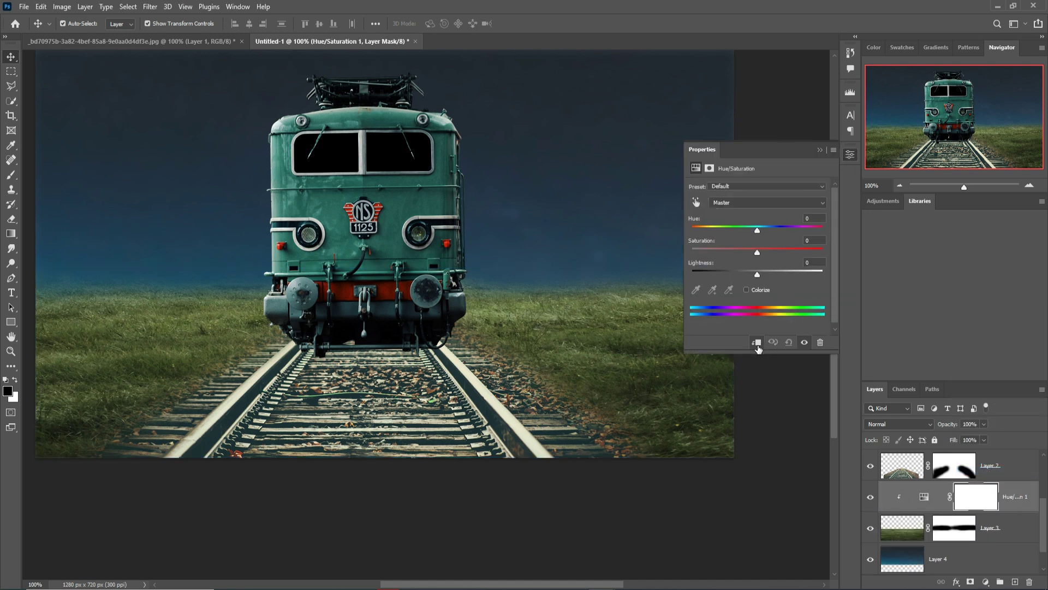
{"action": "left_click_drag", "start_coordinate": [759, 229], "coordinate": [724, 279]}
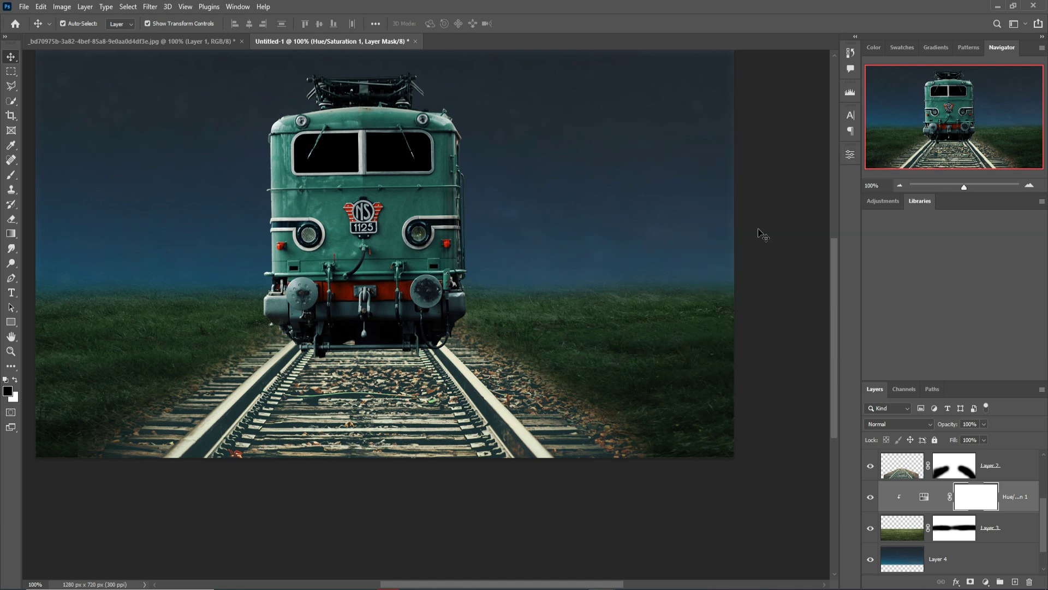
Darken the sky with a Curves adjustment directly above its layer, pulling the middle of the RGB curve slightly down.
{"action": "scroll", "coordinate": [955, 519], "scroll_direction": "down", "scroll_amount": 1}
{"action": "left_click", "coordinate": [969, 530]}
{"action": "left_click", "coordinate": [987, 583]}
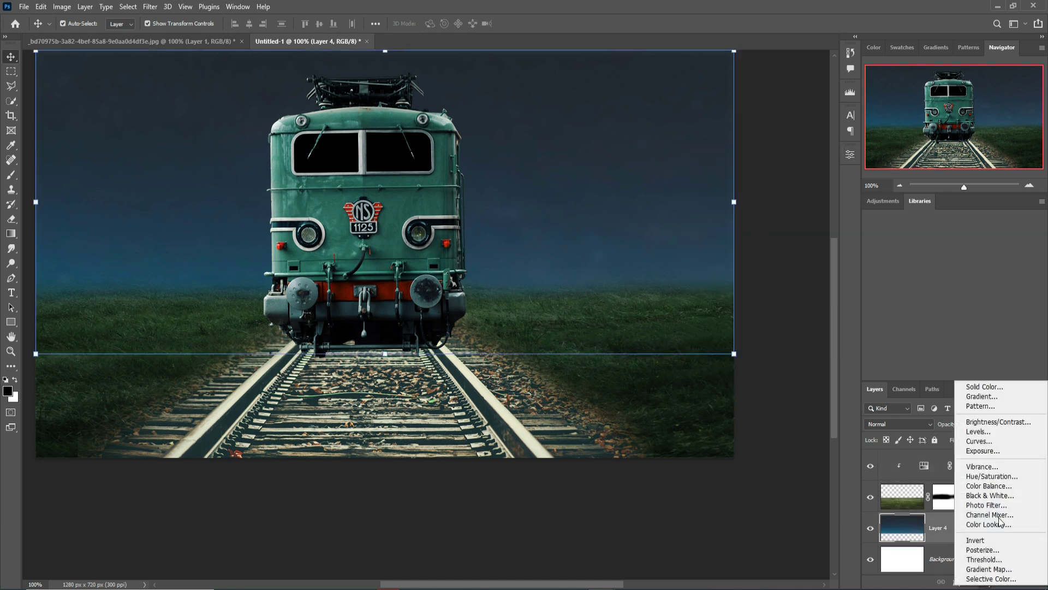
{"action": "left_click", "coordinate": [998, 441]}
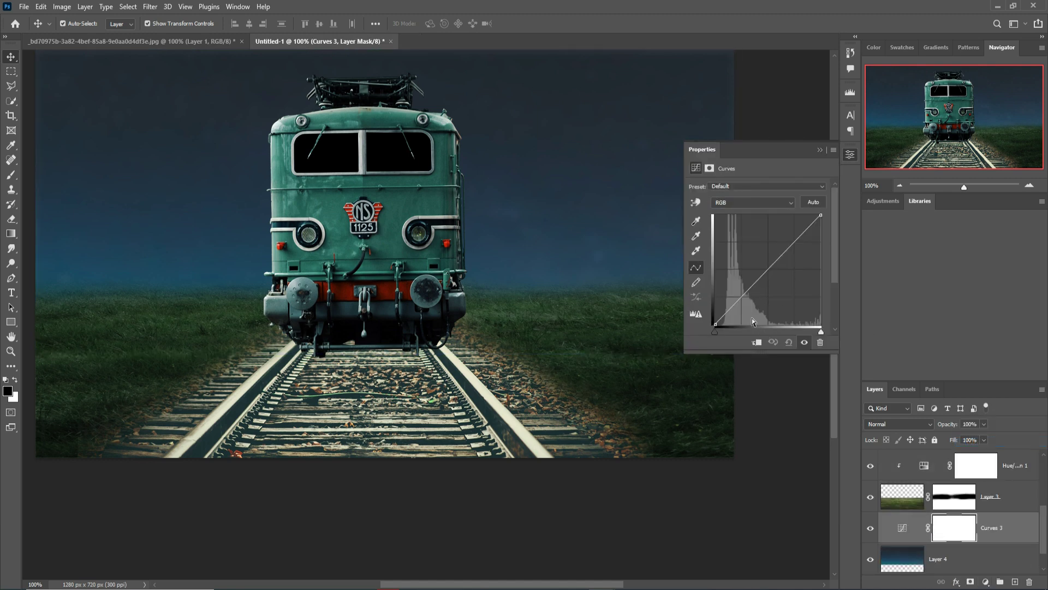
{"action": "left_click_drag", "start_coordinate": [777, 273], "coordinate": [784, 274]}
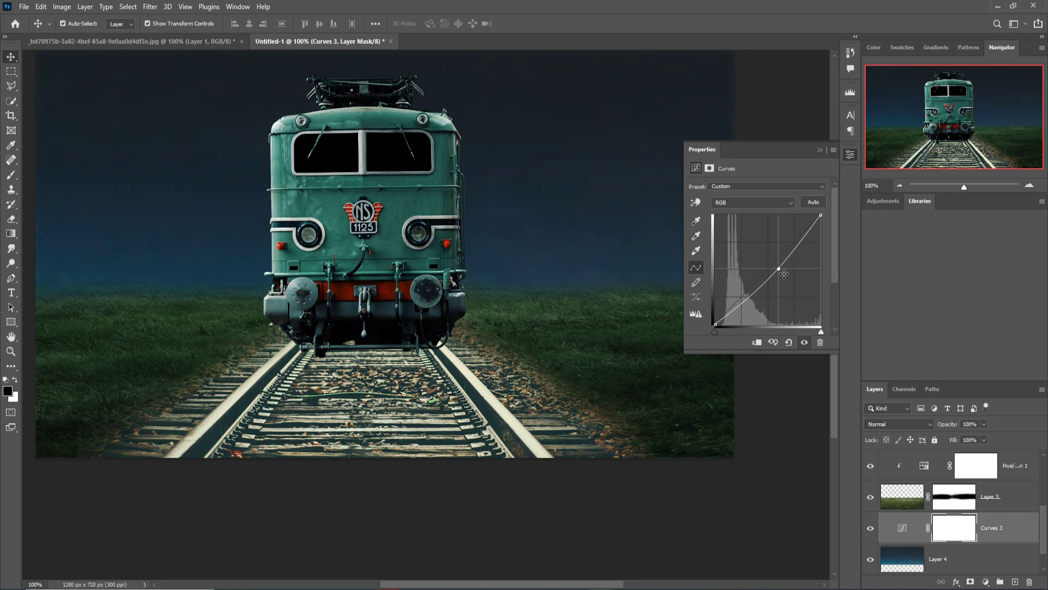
{"action": "left_click", "coordinate": [820, 150]}
Darken the train slightly more by lowering the RGB curve of its clipped Curves adjustment.
{"action": "left_click", "coordinate": [356, 228]}
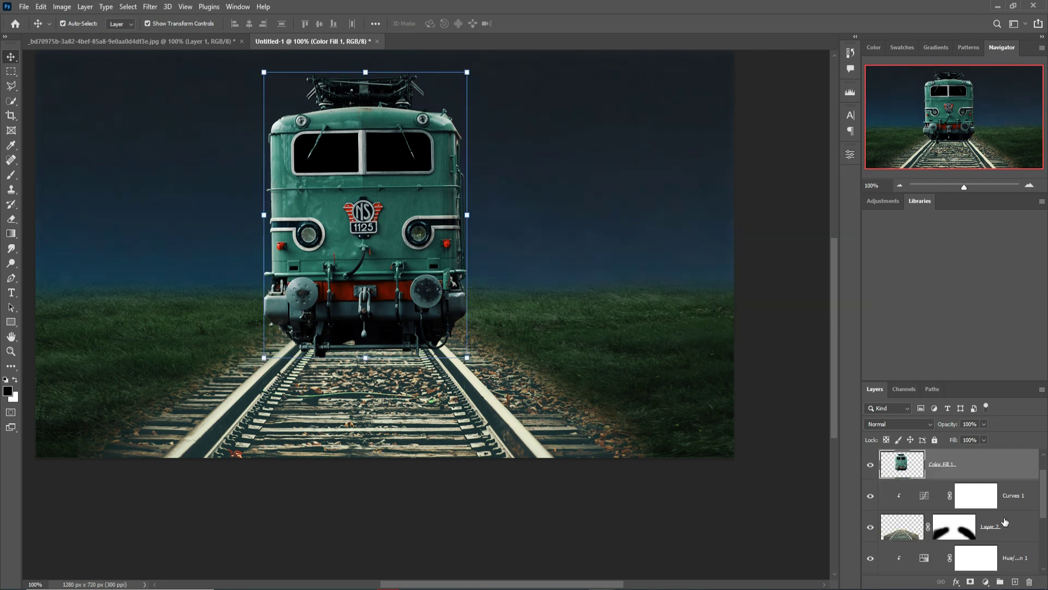
{"action": "scroll", "coordinate": [962, 460], "scroll_direction": "up", "scroll_amount": 1}
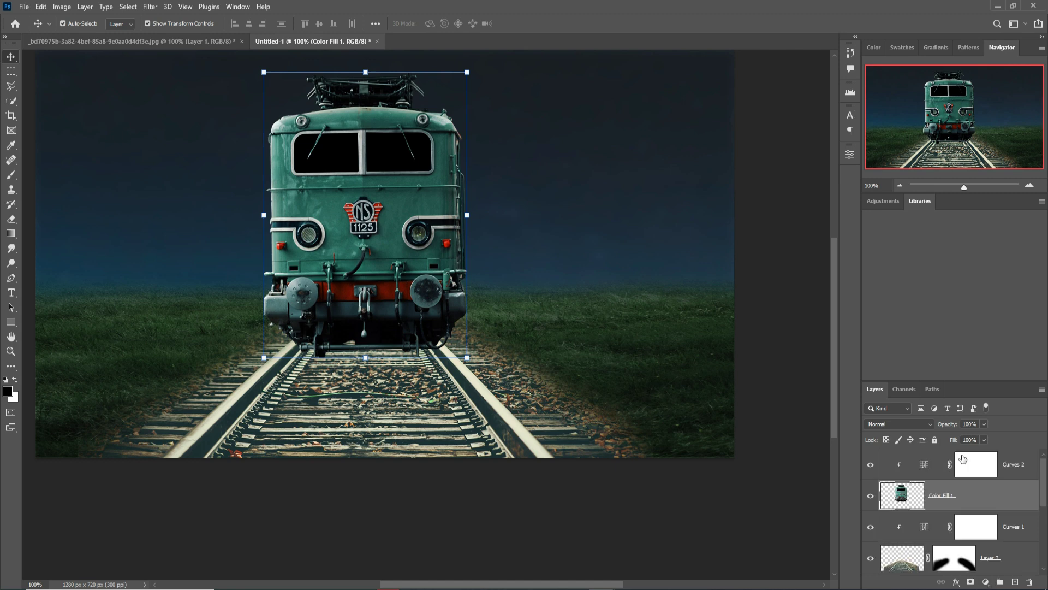
{"action": "left_click", "coordinate": [929, 469]}
{"action": "double_click", "coordinate": [928, 468]}
{"action": "left_click_drag", "start_coordinate": [786, 284], "coordinate": [790, 281]}
{"action": "left_click", "coordinate": [819, 150]}
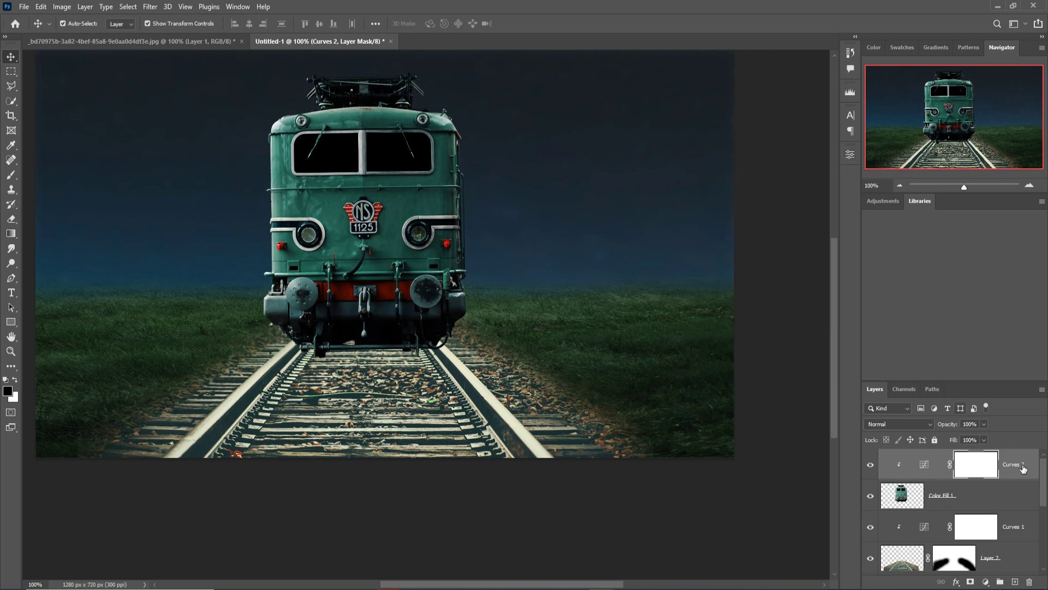
{"action": "left_click", "coordinate": [1024, 468]}
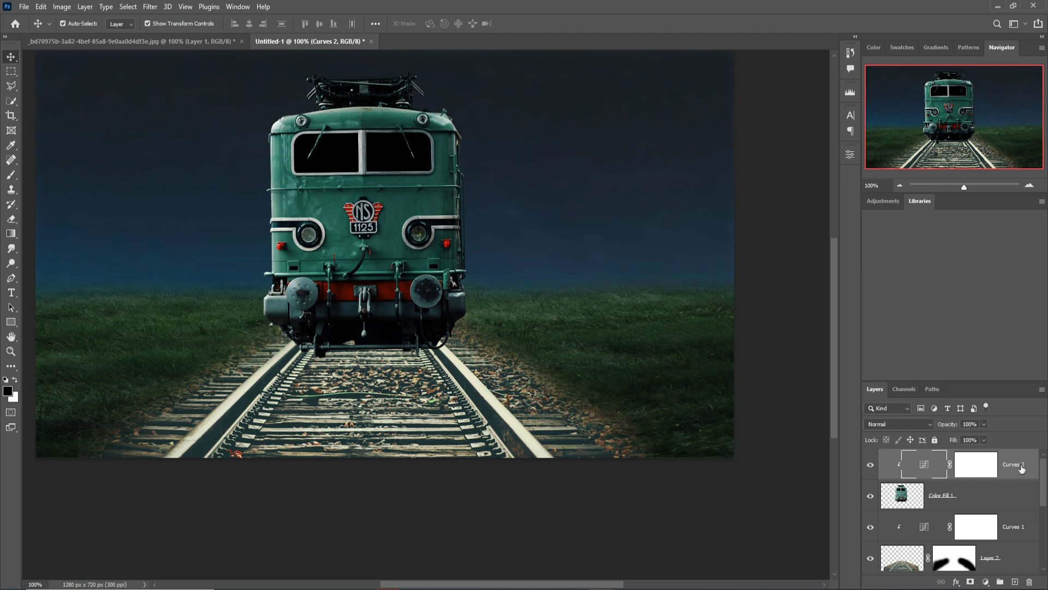
Pull the RGB curve of the tracks' clipped Curves adjustment strongly down to darken the rails and gravel.
{"action": "scroll", "coordinate": [989, 531], "scroll_direction": "down", "scroll_amount": 2}
{"action": "double_click", "coordinate": [927, 468]}
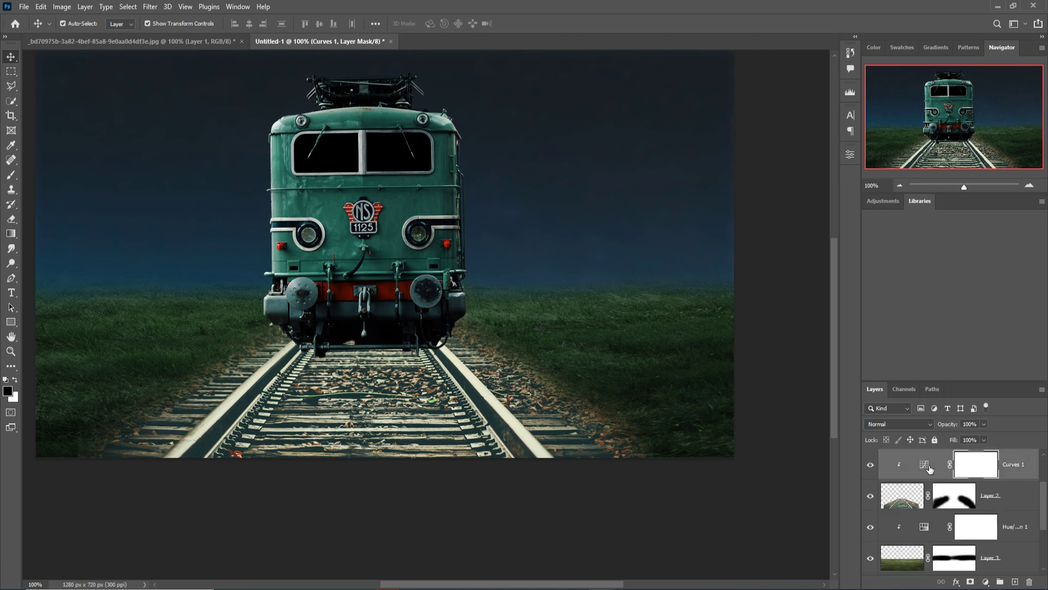
{"action": "left_click_drag", "start_coordinate": [781, 281], "coordinate": [797, 283]}
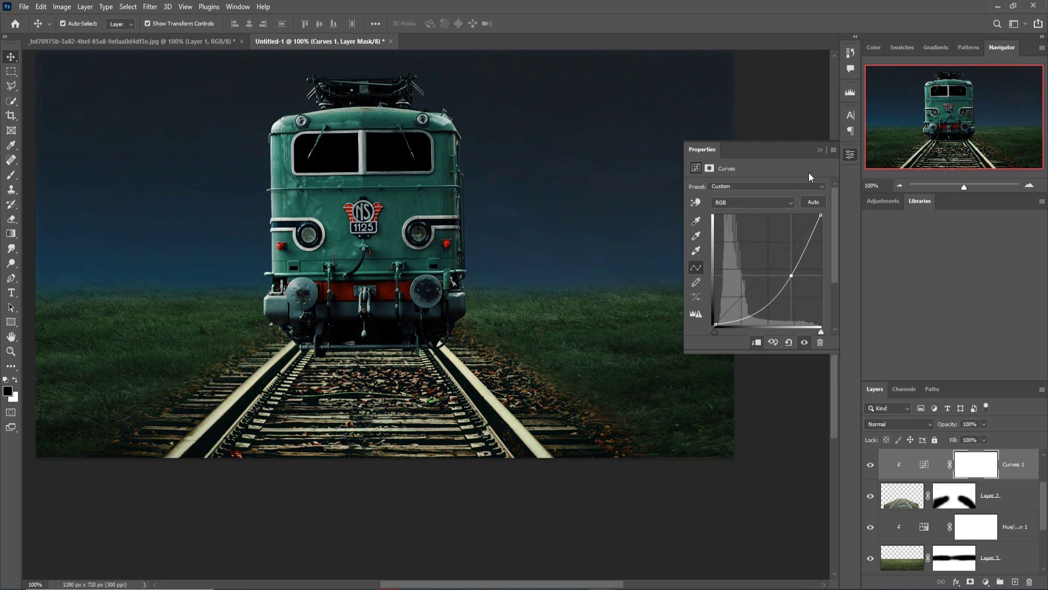
{"action": "left_click", "coordinate": [820, 150]}
Apply the Camera Raw Filter to the tracks layer with Exposure -0.80, Contrast +12, Highlights -60, Whites -64 and Clarity -40.
{"action": "left_click", "coordinate": [350, 405]}
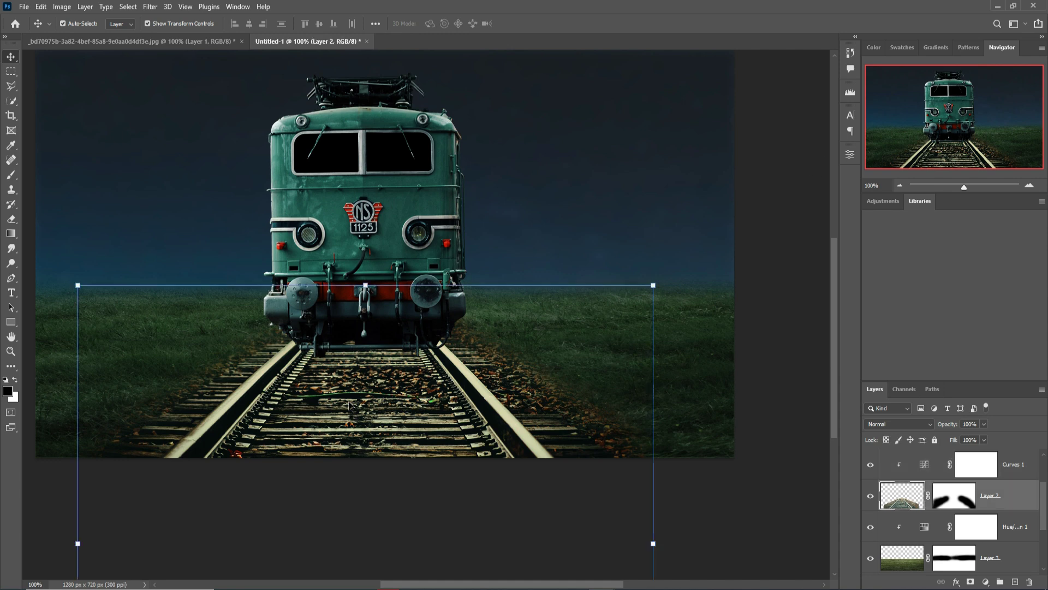
{"action": "left_click", "coordinate": [150, 7]}
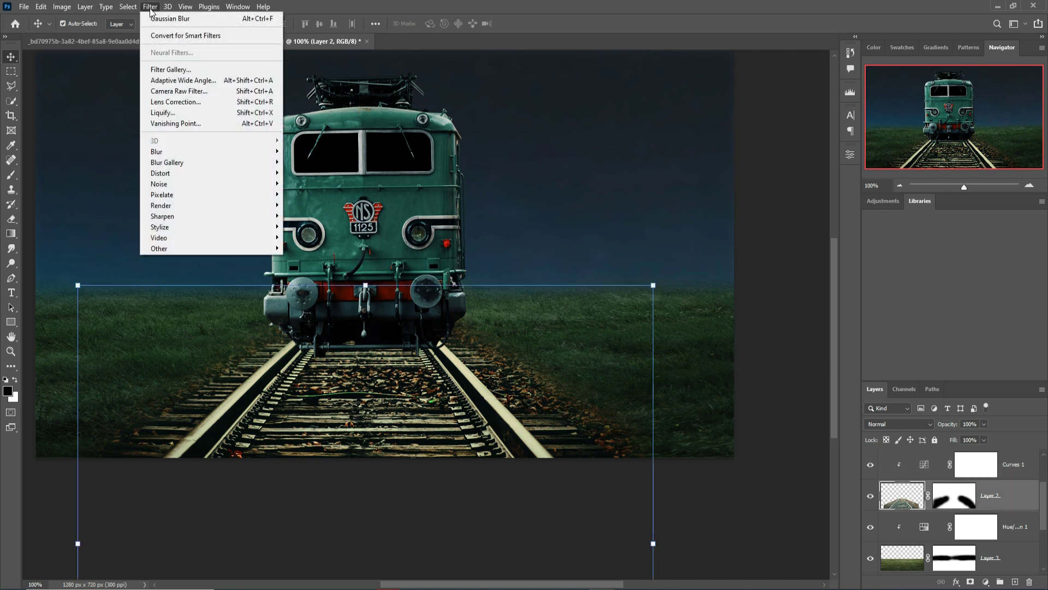
{"action": "left_click", "coordinate": [175, 91]}
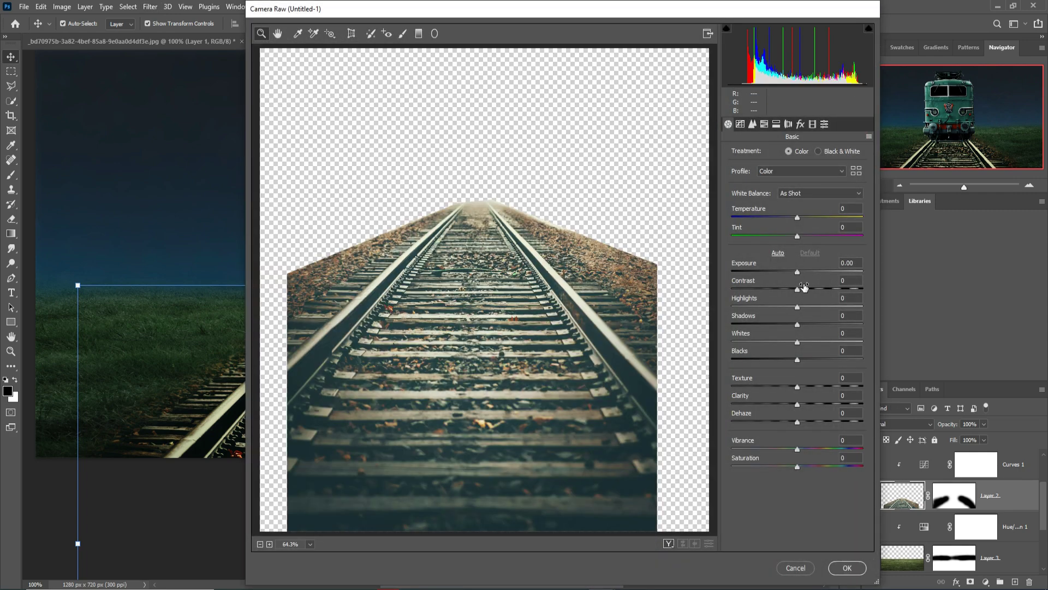
{"action": "left_click_drag", "start_coordinate": [797, 271], "coordinate": [760, 307]}
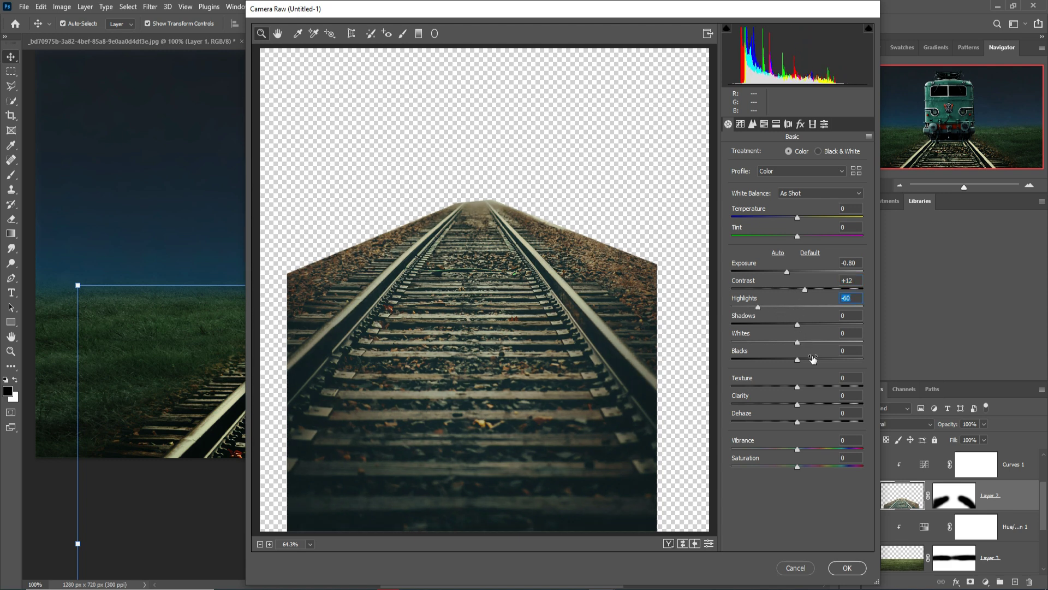
{"action": "left_click_drag", "start_coordinate": [797, 342], "coordinate": [756, 347]}
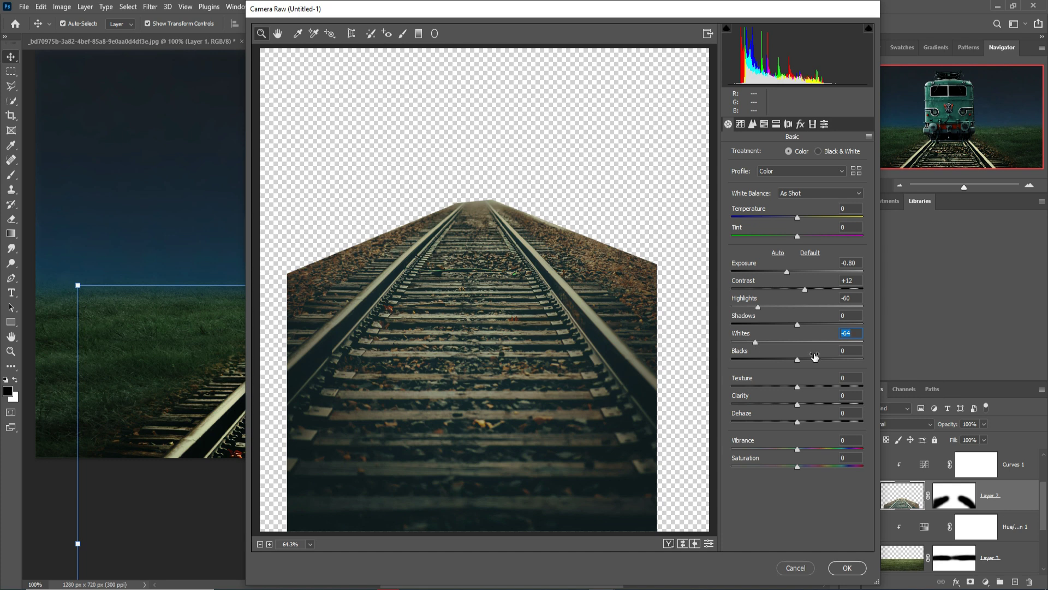
{"action": "left_click", "coordinate": [797, 405]}
{"action": "left_click_drag", "start_coordinate": [797, 405], "coordinate": [778, 412]}
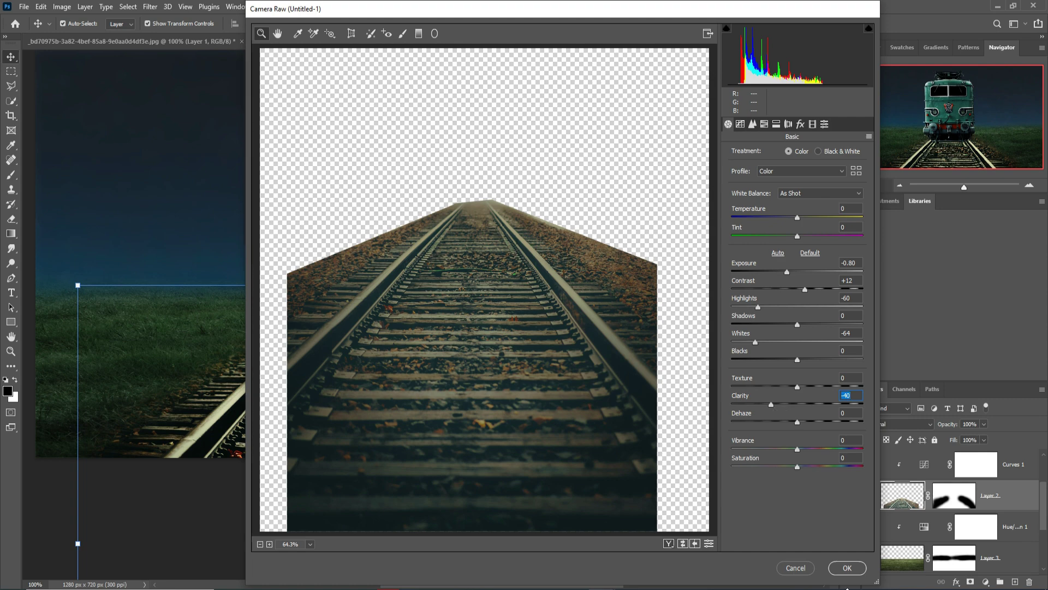
{"action": "left_click", "coordinate": [846, 568]}
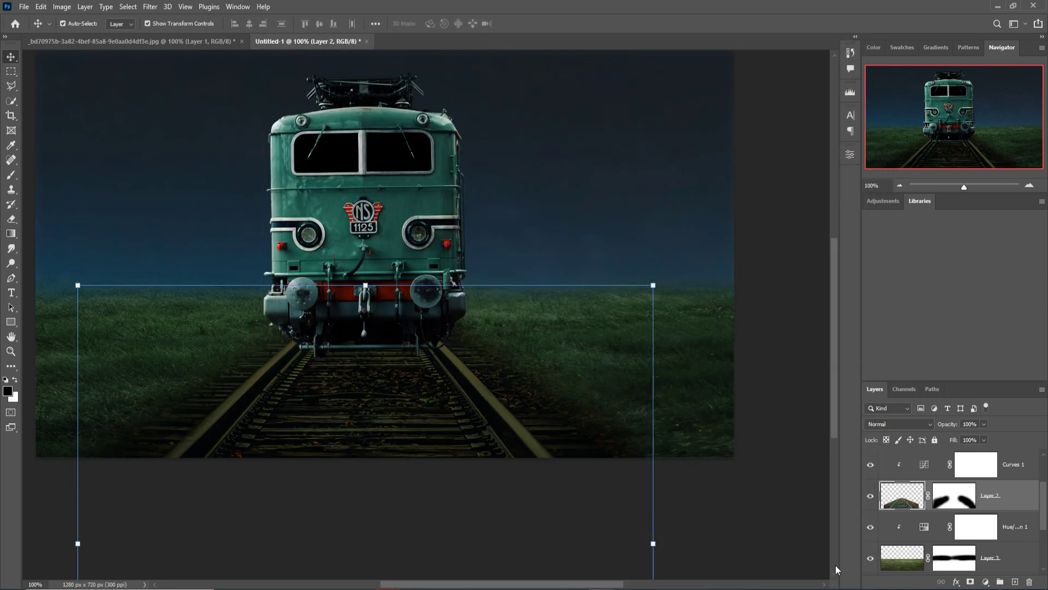
Brighten the tracks by raising the middle point of the RGB curve in their clipped Curves adjustment.
{"action": "double_click", "coordinate": [925, 465]}
{"action": "left_click_drag", "start_coordinate": [795, 285], "coordinate": [784, 274]}
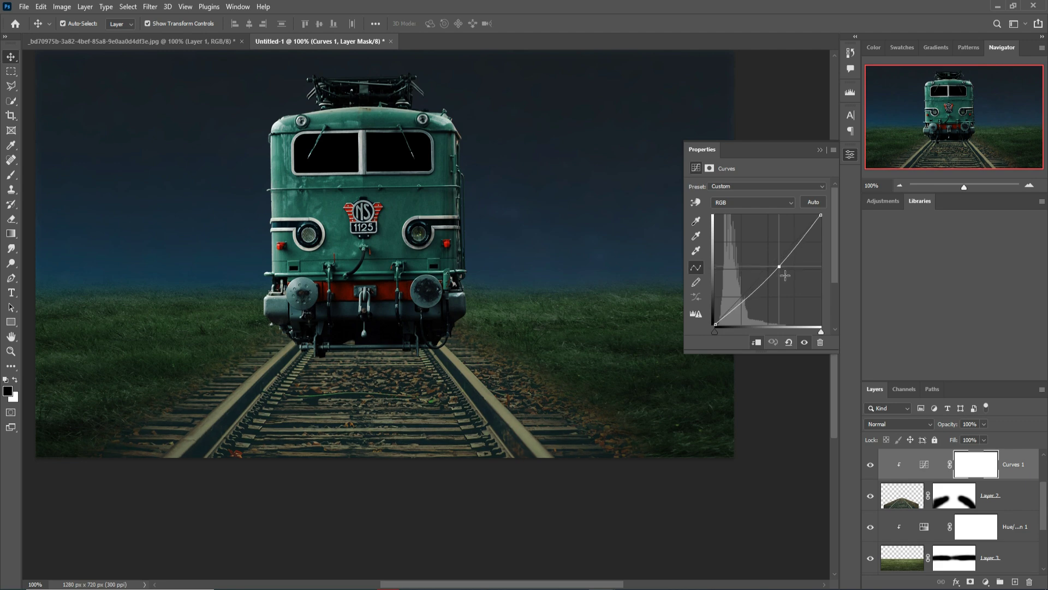
{"action": "left_click", "coordinate": [820, 149]}
Darken the grass further with a Curves adjustment clipped to its layer, pulling the middle of the RGB curve down.
{"action": "left_click", "coordinate": [977, 543]}
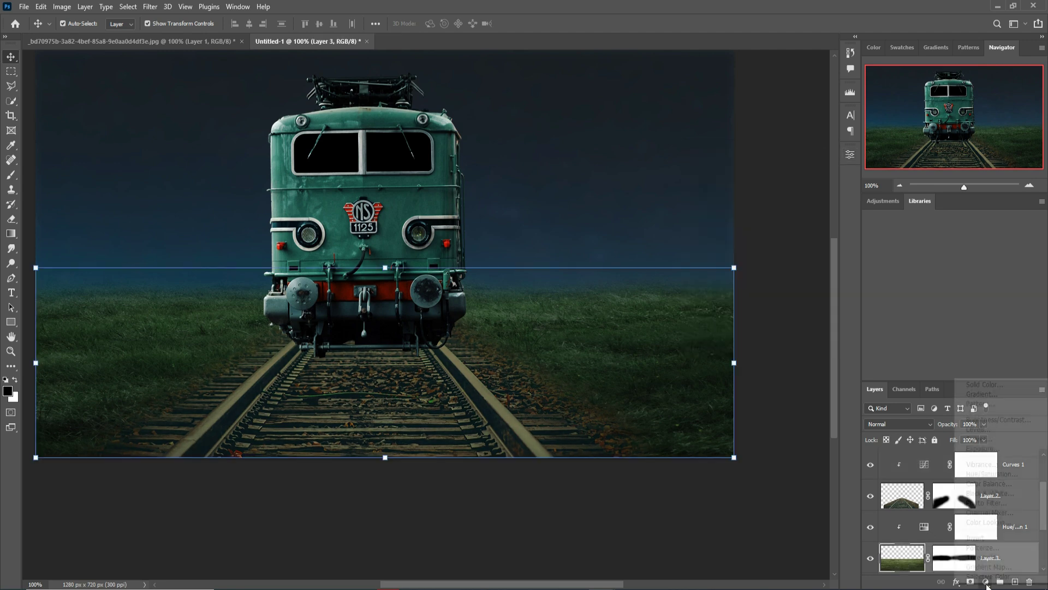
{"action": "left_click", "coordinate": [986, 582]}
{"action": "left_click", "coordinate": [998, 438]}
{"action": "left_click_drag", "start_coordinate": [777, 271], "coordinate": [798, 271]}
{"action": "left_click", "coordinate": [902, 495]}
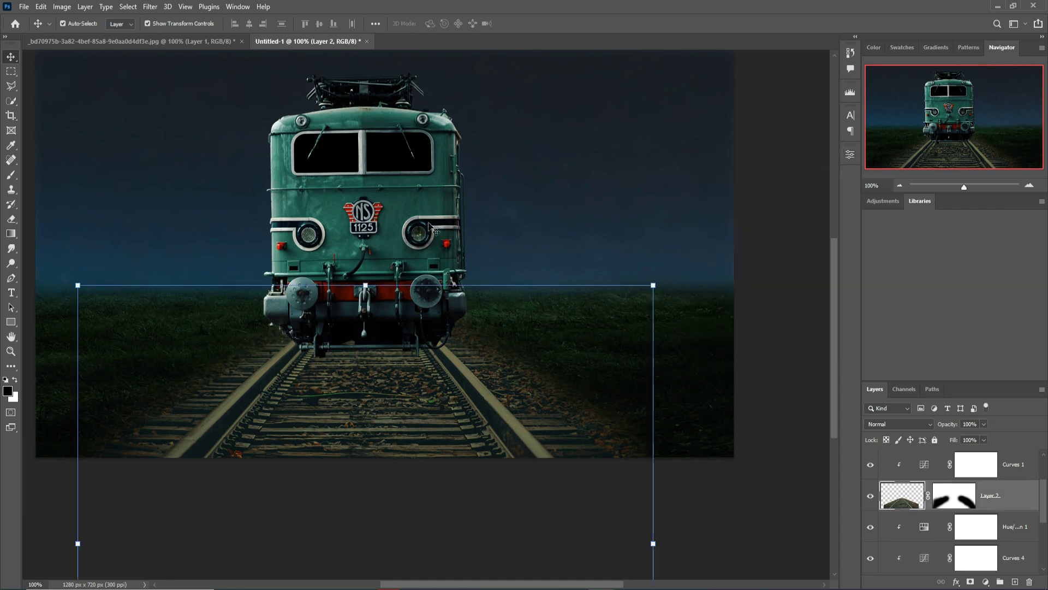
Apply the Camera Raw Filter to the tracks layer with Temperature -16 and HSL saturation of Oranges -48, Yellows -79 and Greens -39.
{"action": "left_click", "coordinate": [150, 7]}
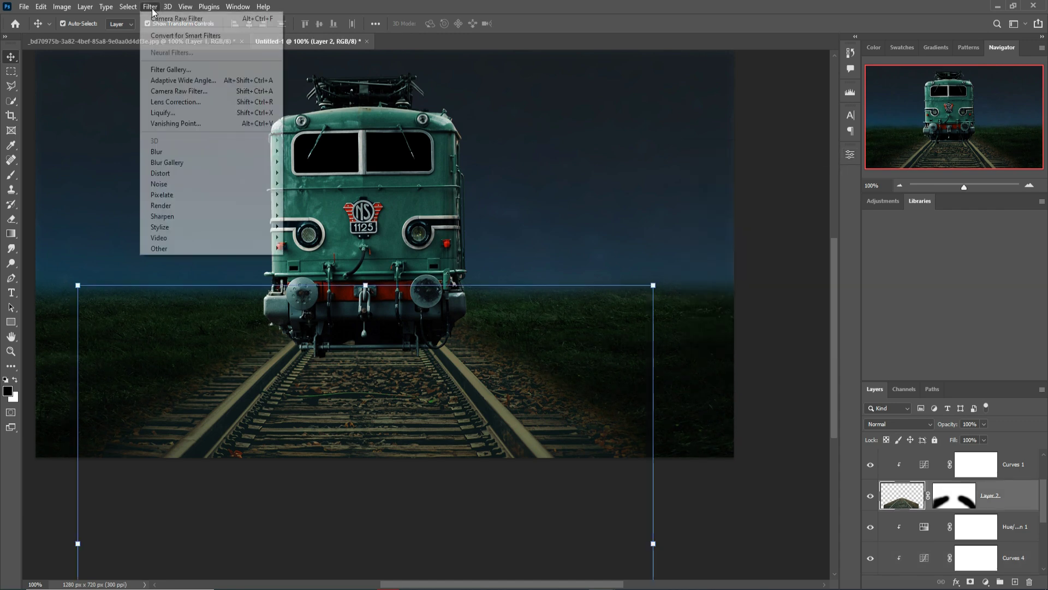
{"action": "left_click", "coordinate": [179, 92]}
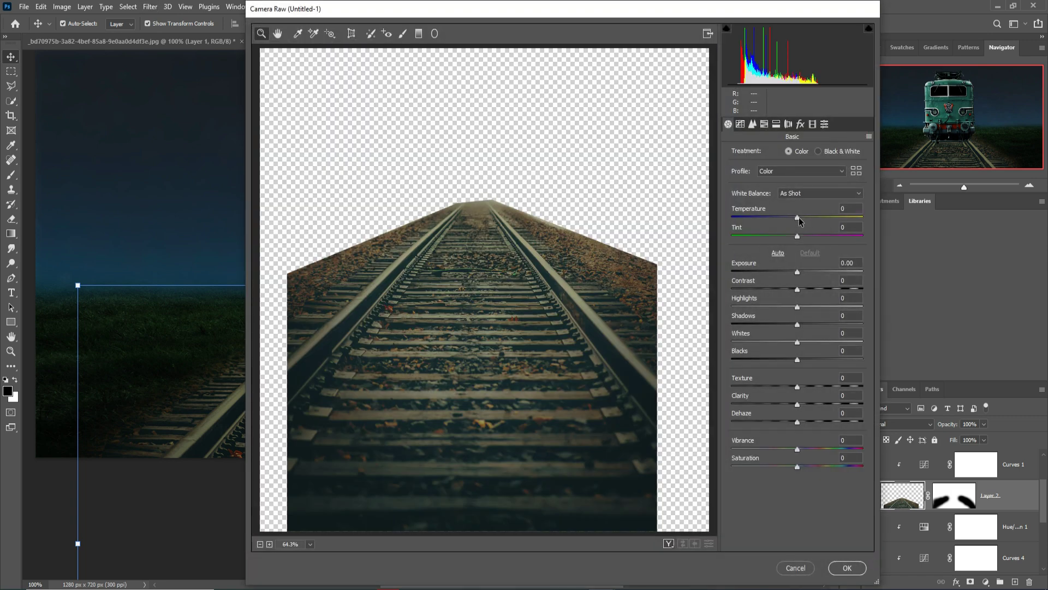
{"action": "left_click_drag", "start_coordinate": [798, 217], "coordinate": [788, 218]}
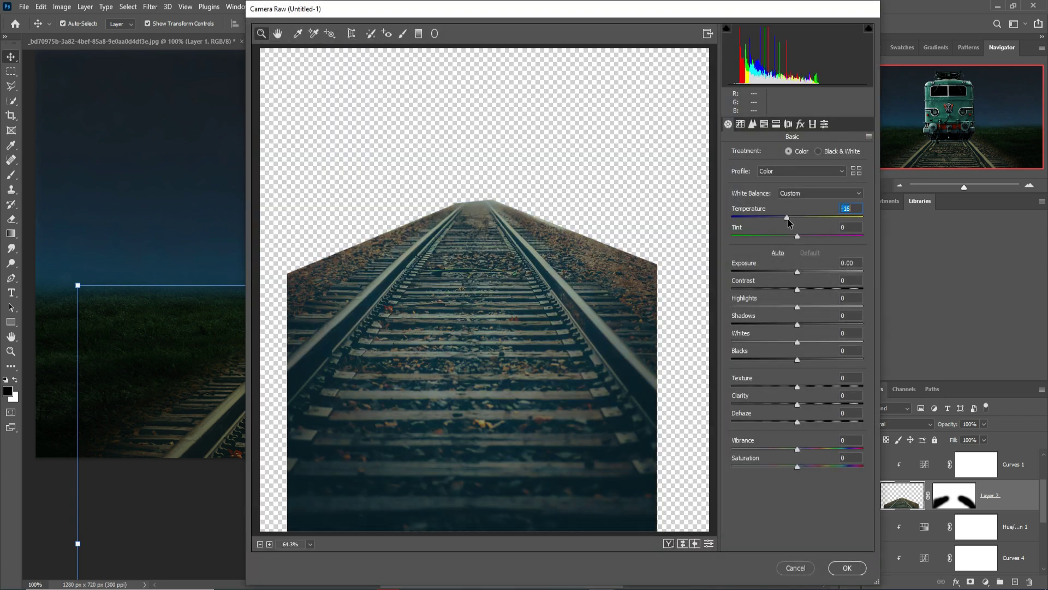
{"action": "left_click", "coordinate": [776, 124]}
{"action": "left_click", "coordinate": [764, 124]}
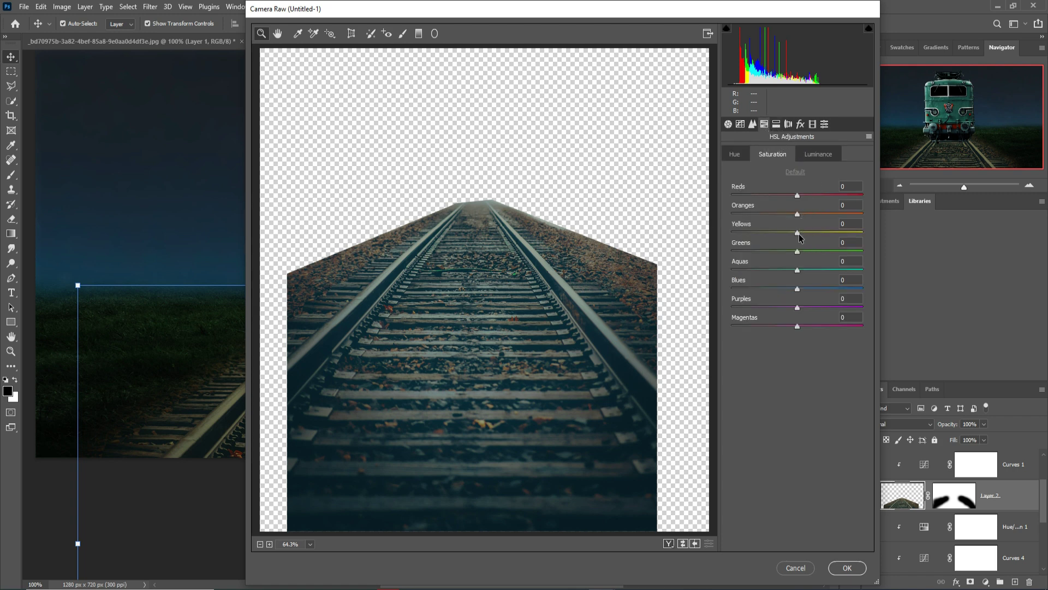
{"action": "left_click_drag", "start_coordinate": [798, 233], "coordinate": [767, 215]}
{"action": "left_click_drag", "start_coordinate": [770, 233], "coordinate": [746, 234]}
{"action": "left_click_drag", "start_coordinate": [798, 254], "coordinate": [771, 253]}
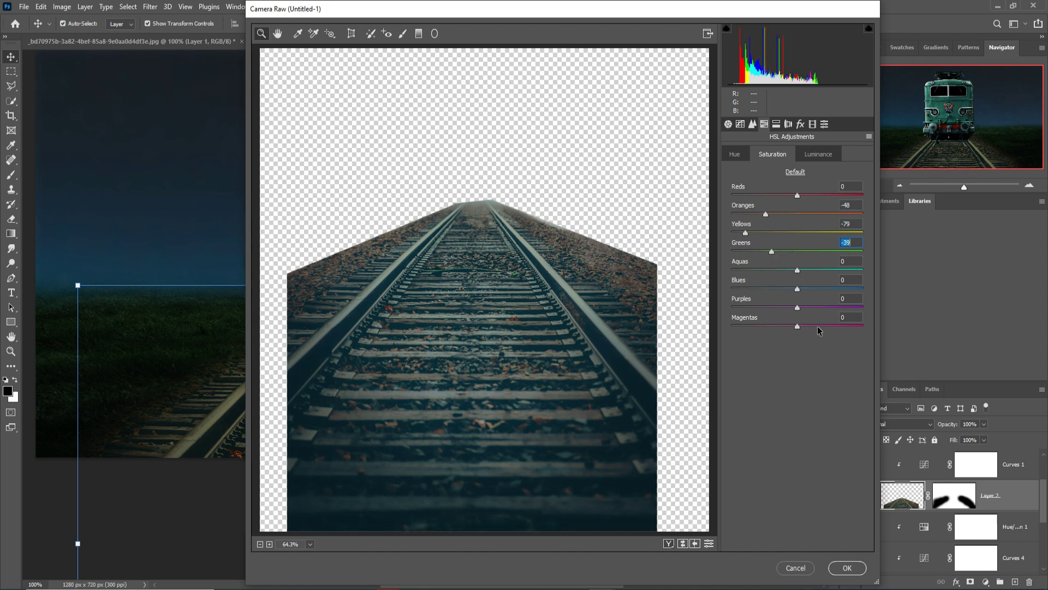
{"action": "left_click", "coordinate": [846, 568]}
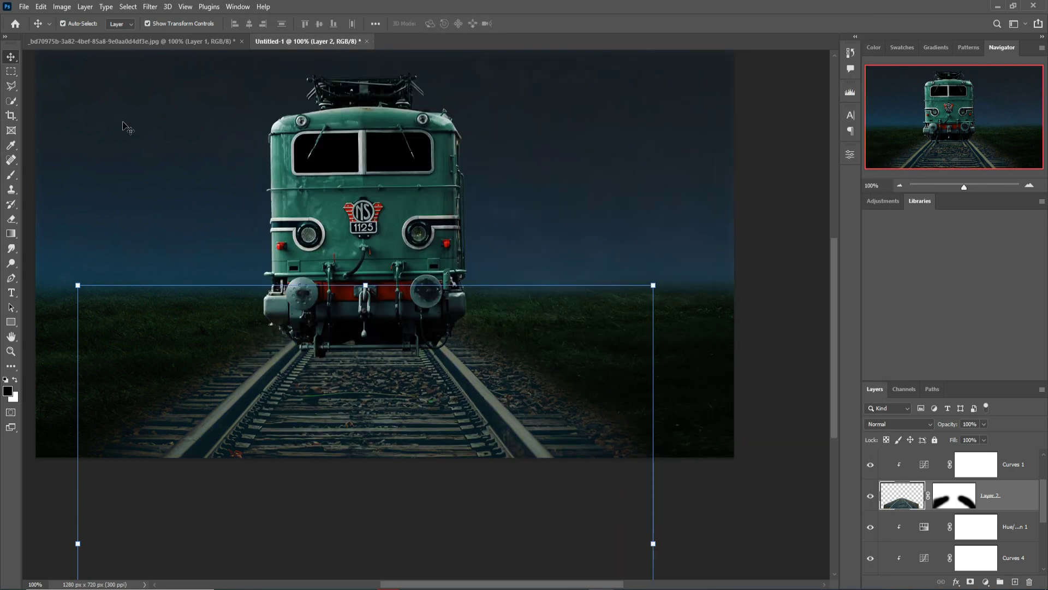
Apply the Camera Raw Filter to the train layer with Exposure -0.90, Highlights -43 and Whites -31.
{"action": "left_click", "coordinate": [381, 193]}
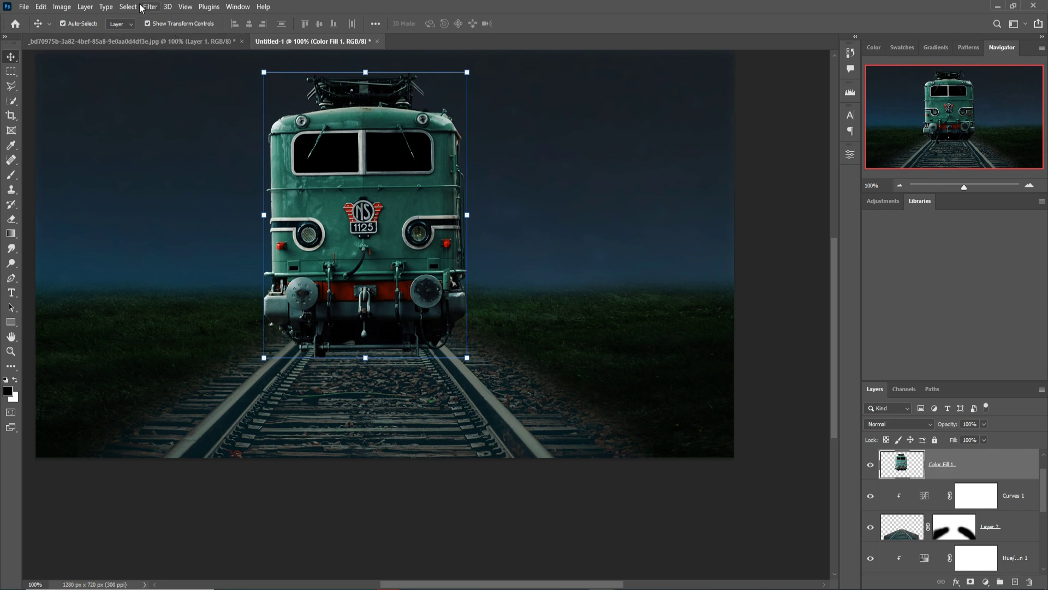
{"action": "left_click", "coordinate": [159, 11]}
{"action": "left_click", "coordinate": [163, 91]}
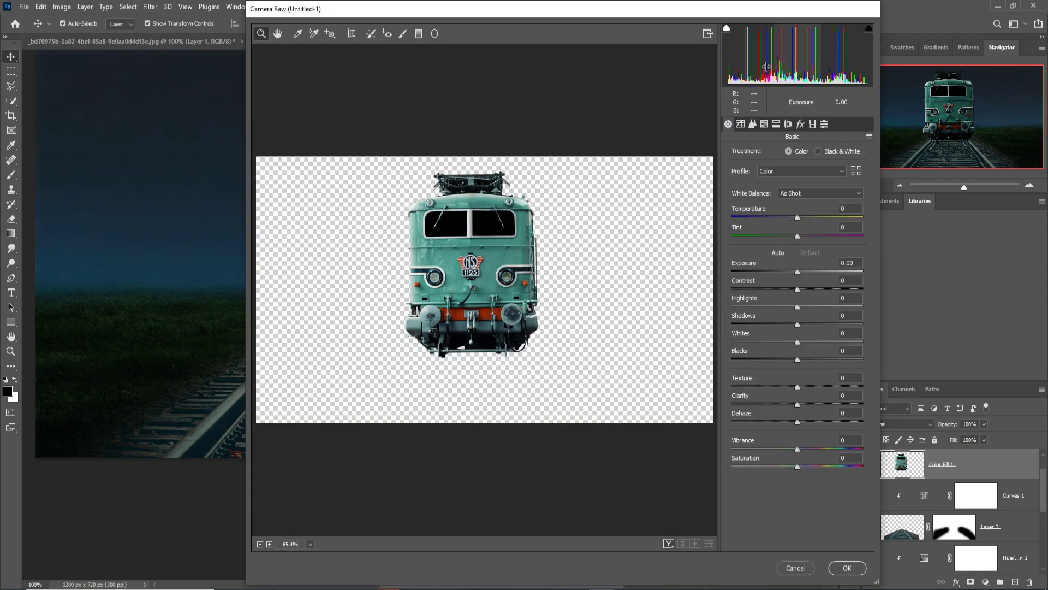
{"action": "left_click_drag", "start_coordinate": [719, 12], "coordinate": [611, 34]}
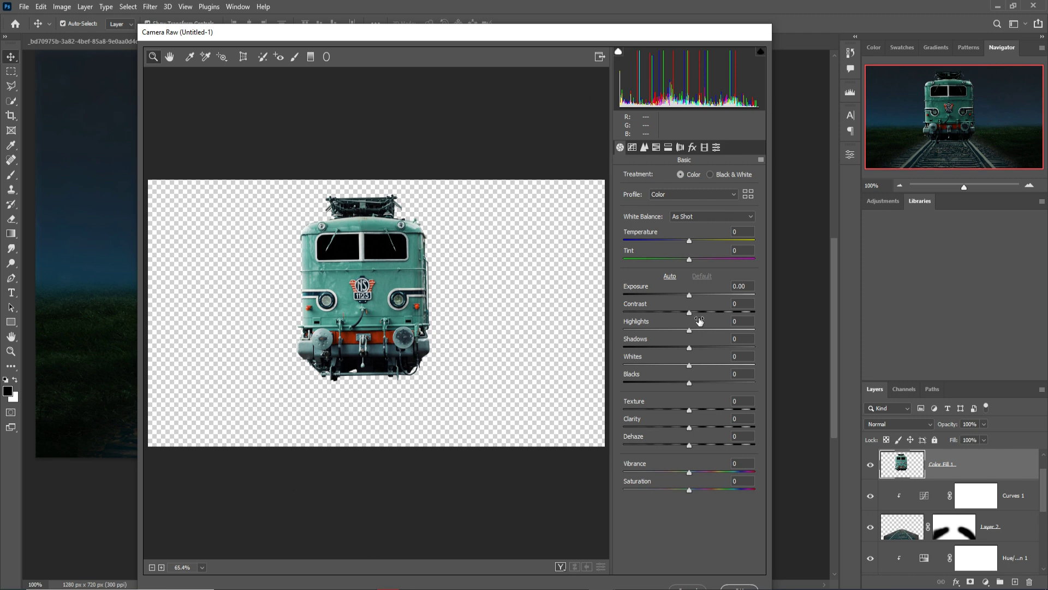
{"action": "left_click_drag", "start_coordinate": [690, 293], "coordinate": [661, 331]}
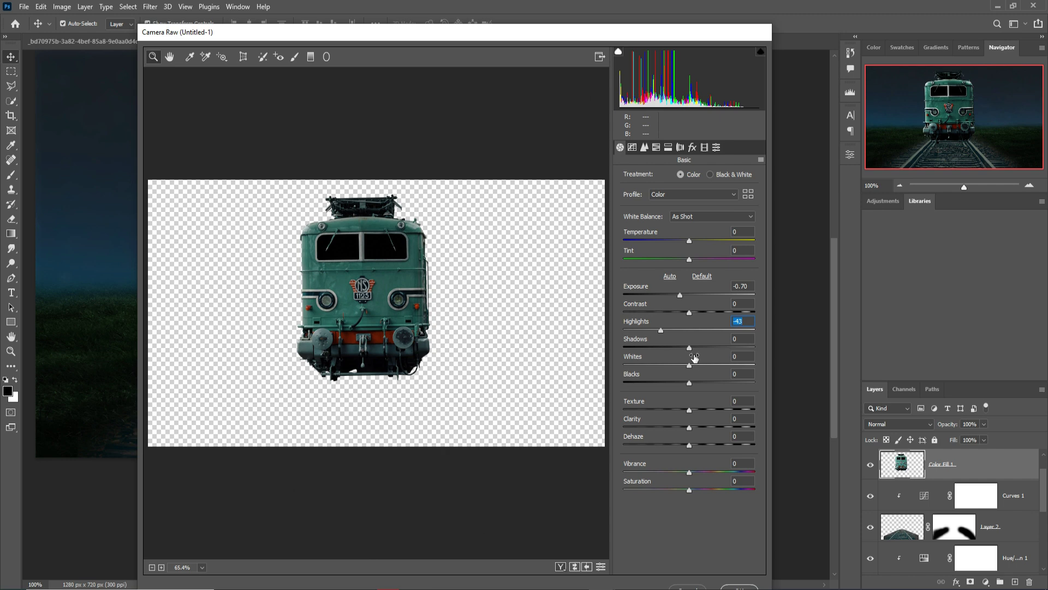
{"action": "left_click_drag", "start_coordinate": [691, 368], "coordinate": [673, 365]}
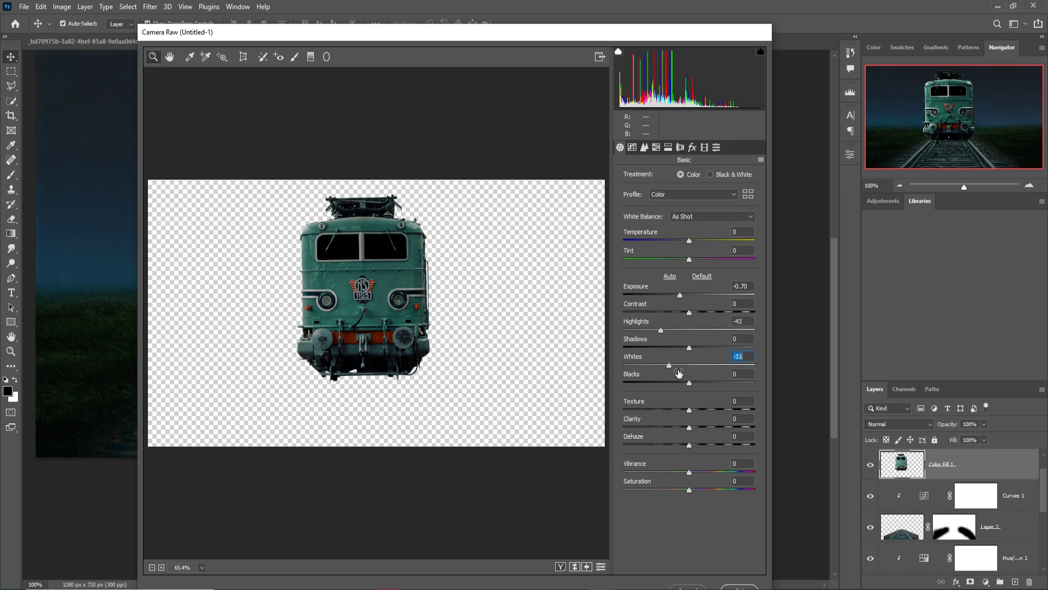
{"action": "left_click_drag", "start_coordinate": [681, 295], "coordinate": [679, 296]}
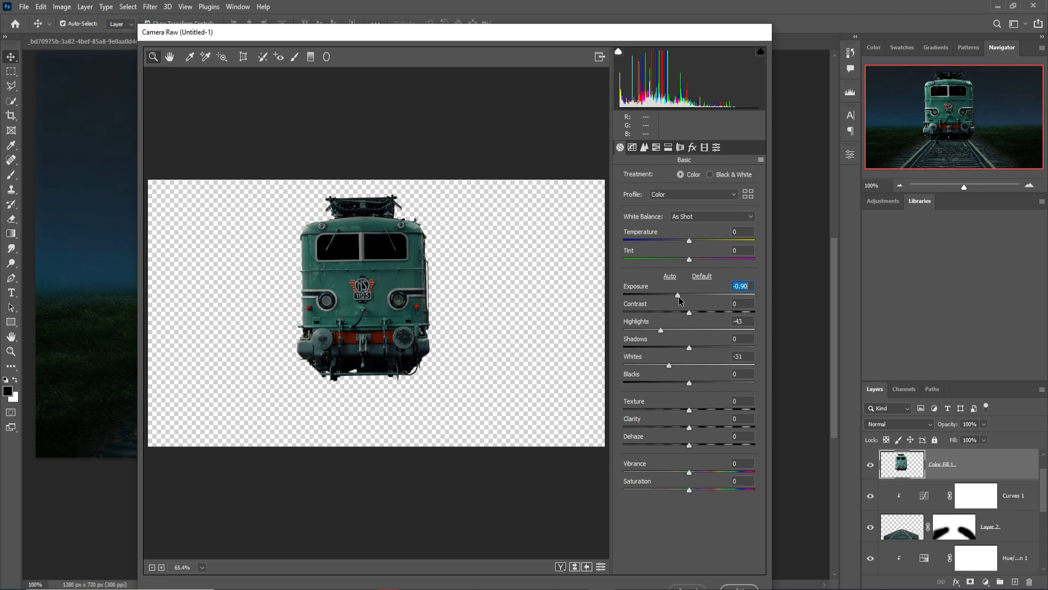
{"action": "left_click", "coordinate": [741, 586]}
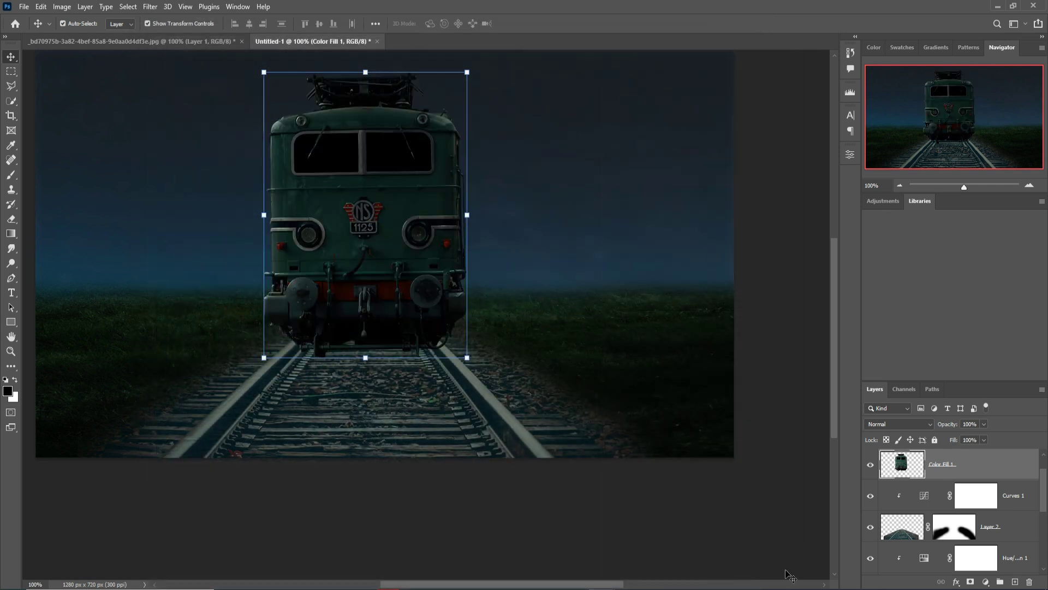
Brighten the train by raising the RGB curve point in its clipped Curves adjustment.
{"action": "scroll", "coordinate": [953, 487], "scroll_direction": "up", "scroll_amount": 1}
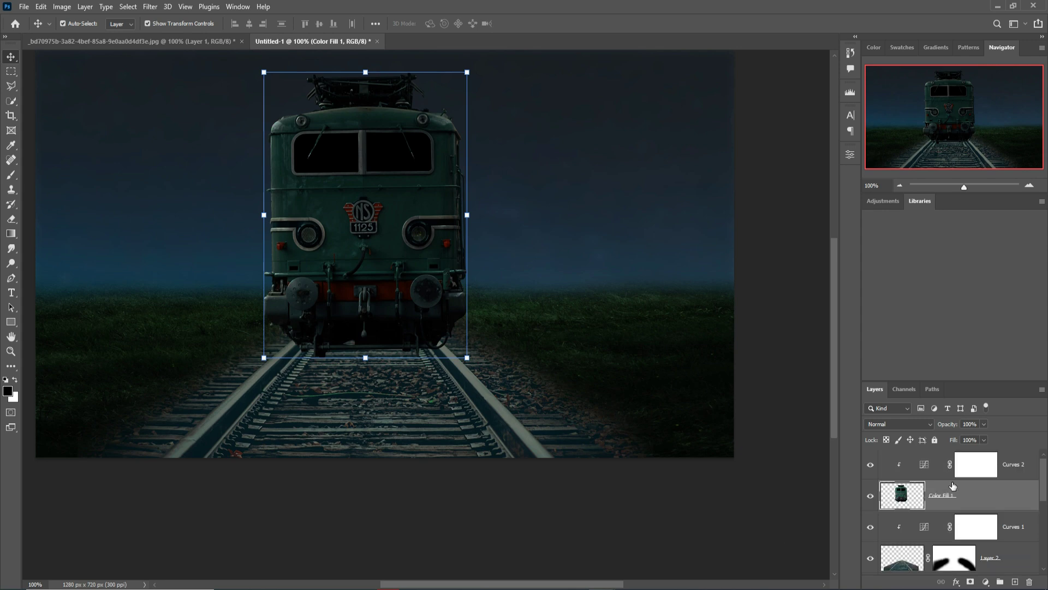
{"action": "double_click", "coordinate": [924, 464]}
{"action": "mouse_move", "coordinate": [785, 277]}
{"action": "left_mouse_down"}
{"action": "mouse_move", "coordinate": [777, 269]}
{"action": "mouse_move", "coordinate": [782, 281]}
{"action": "left_mouse_up"}
{"action": "left_click", "coordinate": [821, 150]}
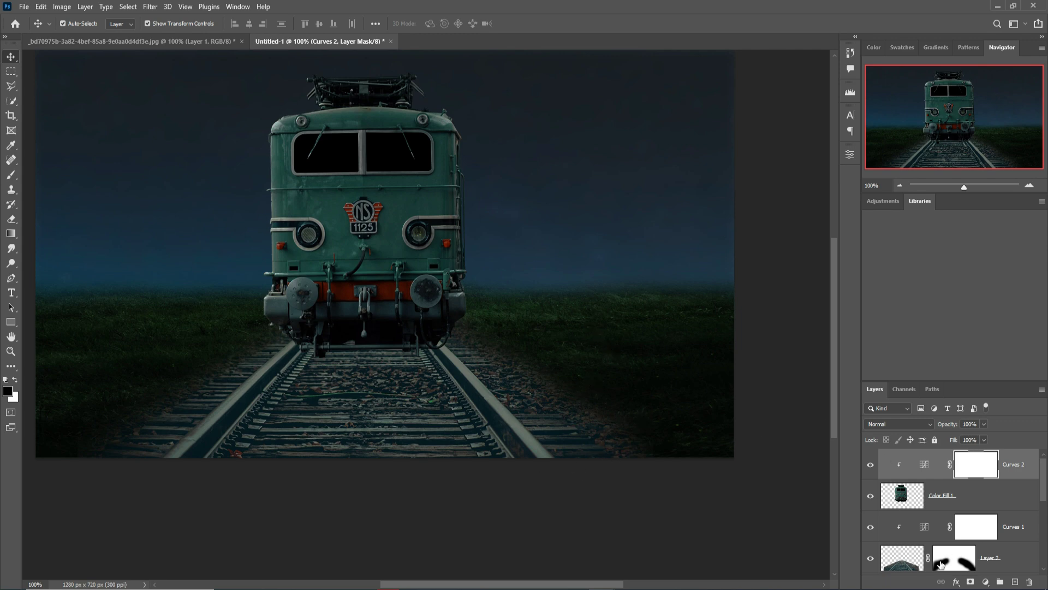
Brighten the grass slightly by raising the middle point of the RGB curve in its clipped Curves adjustment.
{"action": "scroll", "coordinate": [940, 548], "scroll_direction": "down", "scroll_amount": 3}
{"action": "scroll", "coordinate": [942, 539], "scroll_direction": "down", "scroll_amount": 1}
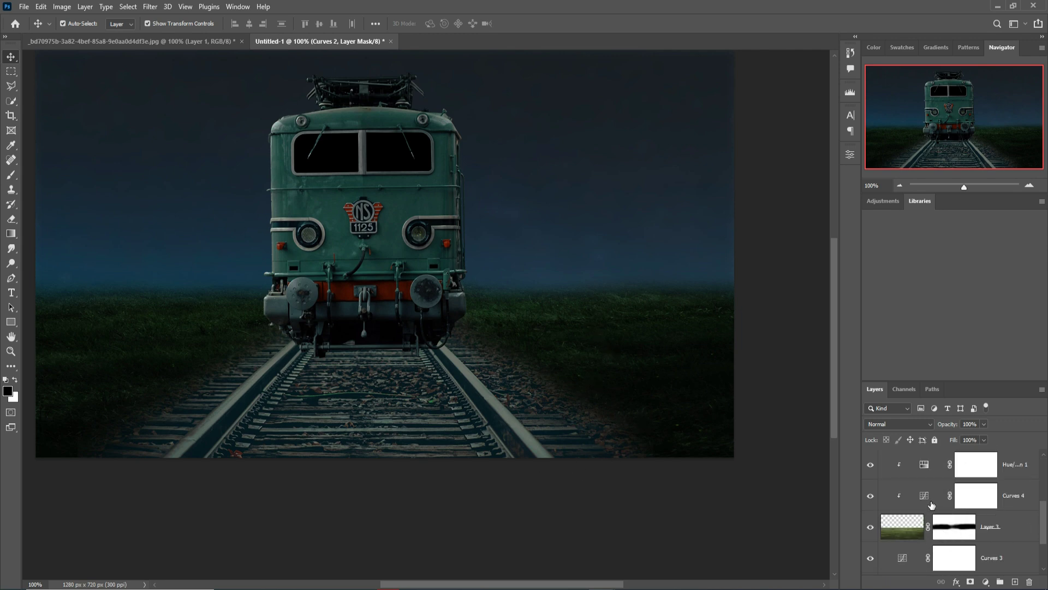
{"action": "double_click", "coordinate": [930, 505]}
{"action": "left_click_drag", "start_coordinate": [791, 283], "coordinate": [780, 282]}
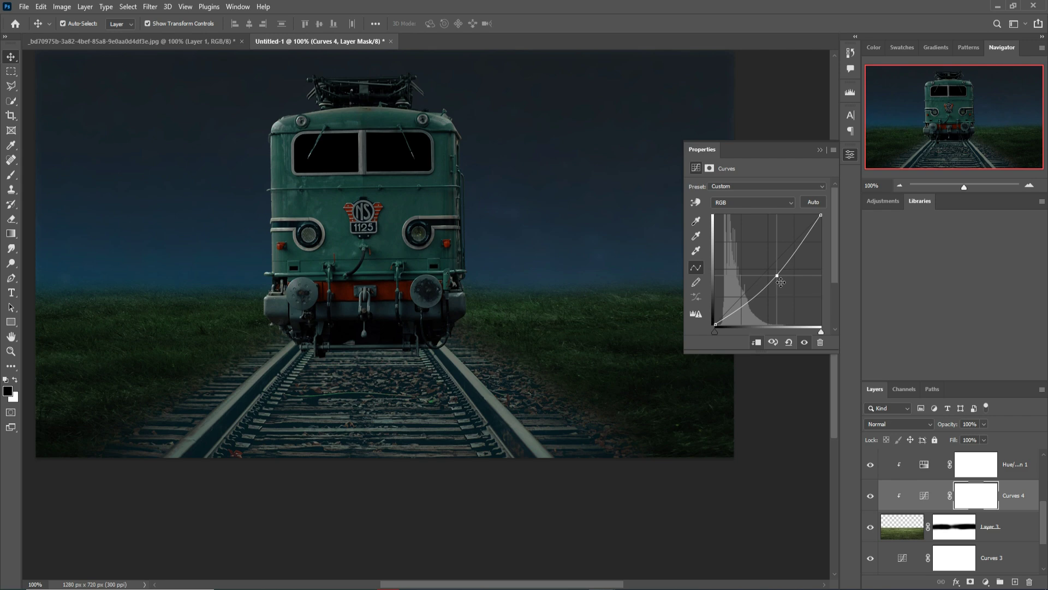
{"action": "left_click", "coordinate": [820, 150]}
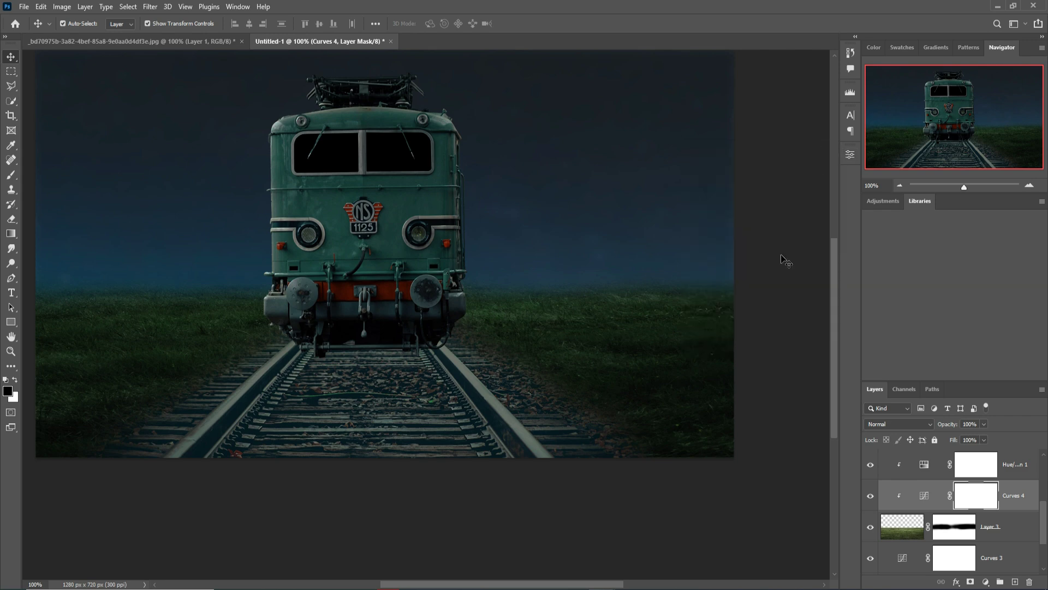
Stretch the sky layer downward to 121.79% of its height, keeping its width at 100%.
{"action": "scroll", "coordinate": [1025, 470], "scroll_direction": "down", "scroll_amount": 1}
{"action": "scroll", "coordinate": [1025, 470], "scroll_direction": "up", "scroll_amount": 1}
{"action": "scroll", "coordinate": [1025, 468], "scroll_direction": "up", "scroll_amount": 3}
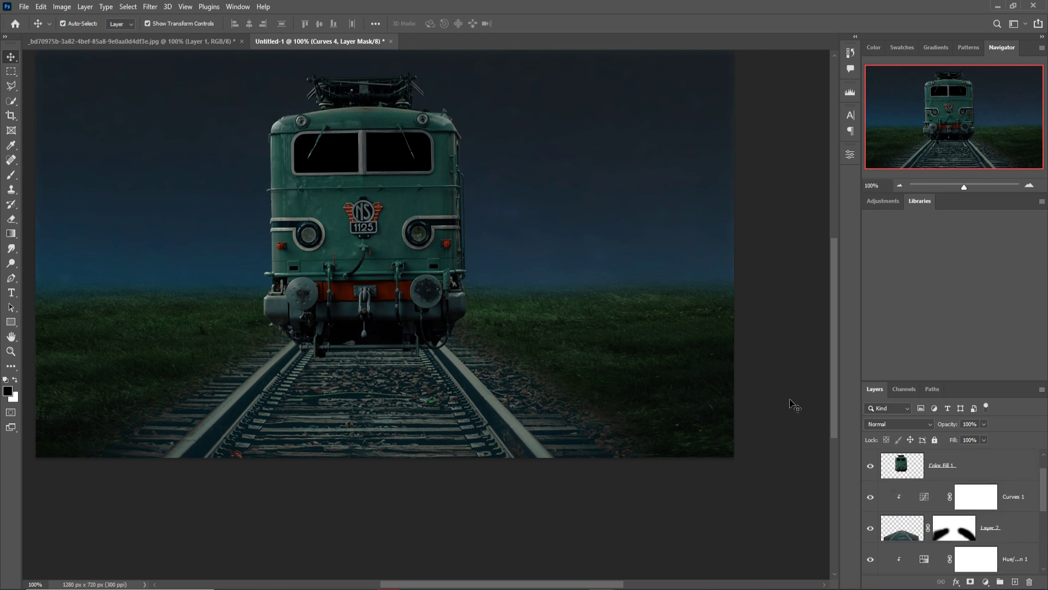
{"action": "left_click", "coordinate": [599, 189]}
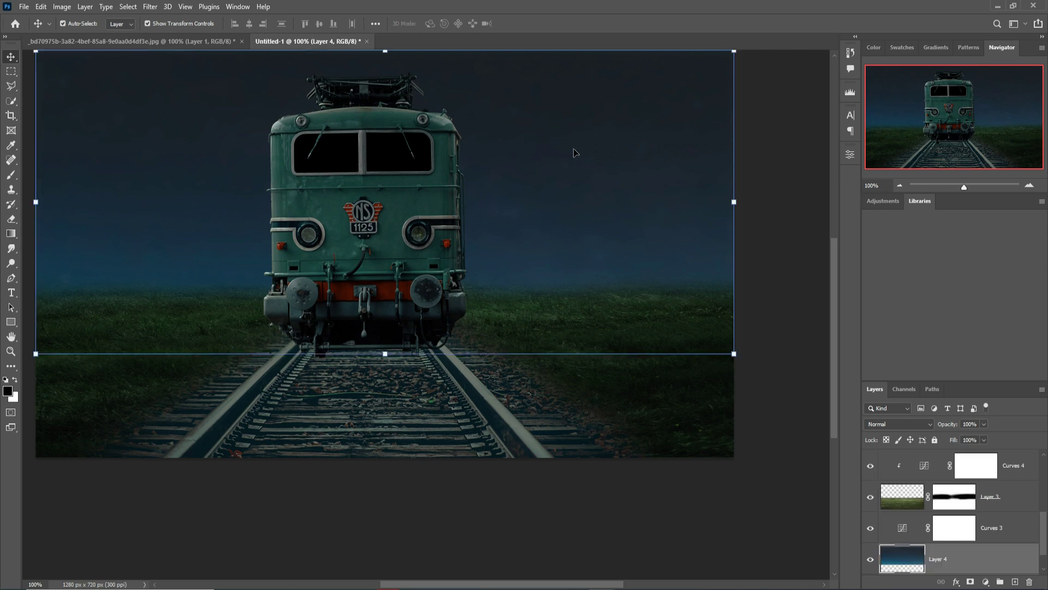
{"action": "left_click", "coordinate": [392, 359]}
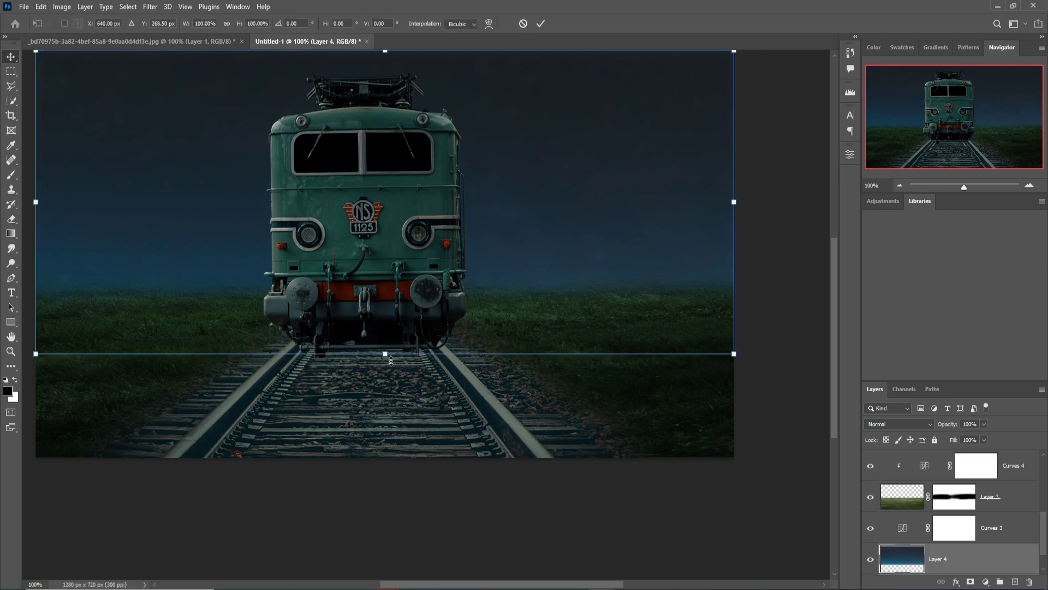
{"action": "left_click_drag", "start_coordinate": [391, 360], "coordinate": [385, 420]}
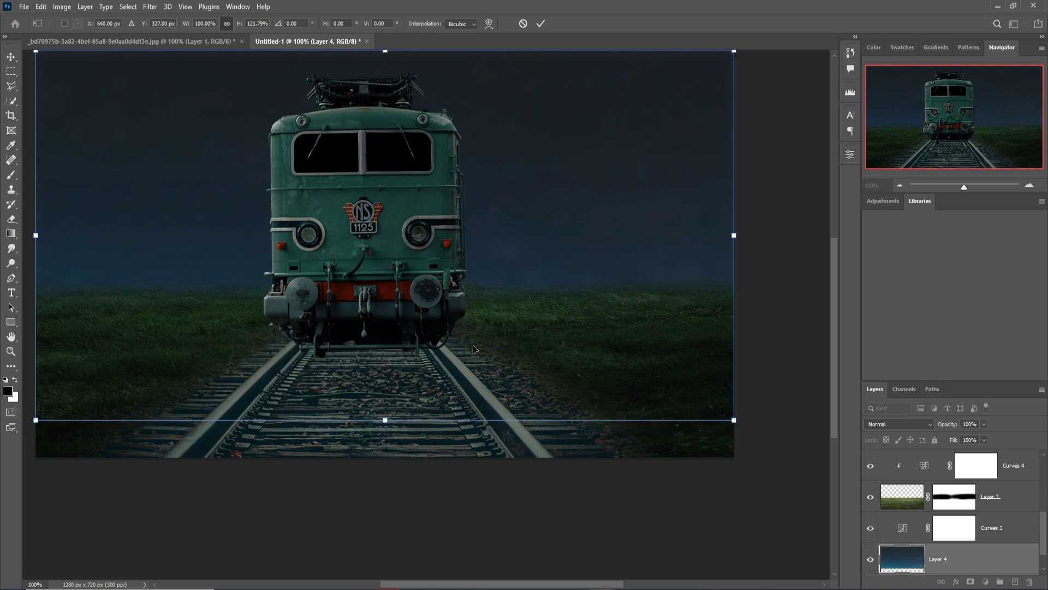
{"action": "left_click", "coordinate": [544, 25]}
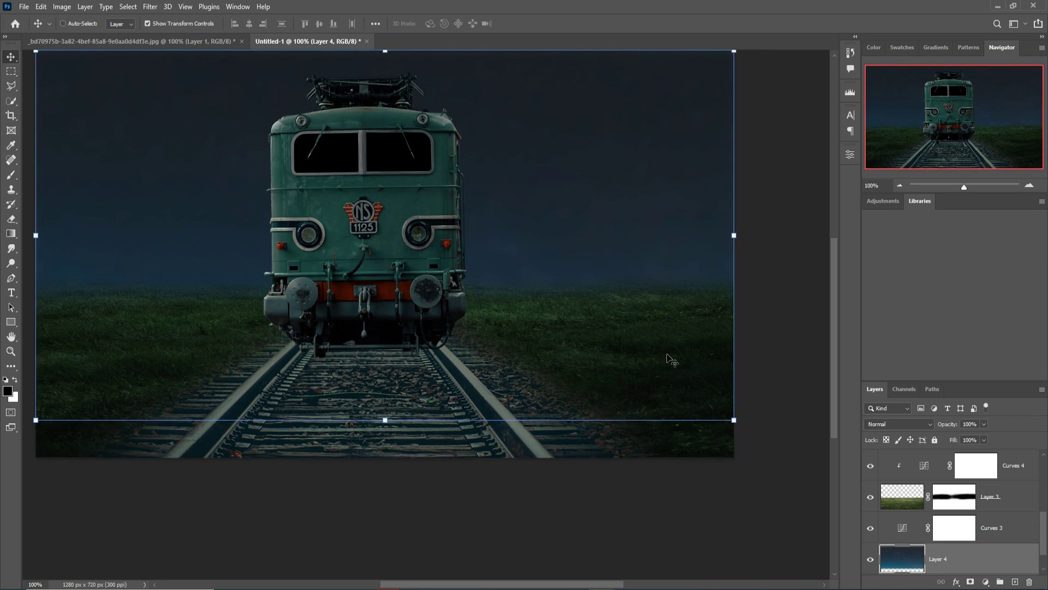
Copy the cut-out boy with the suitcase from his own document into the train composite and close that document.
{"action": "key", "text": "ctrl+minus"}
{"action": "key", "text": "ctrl"}
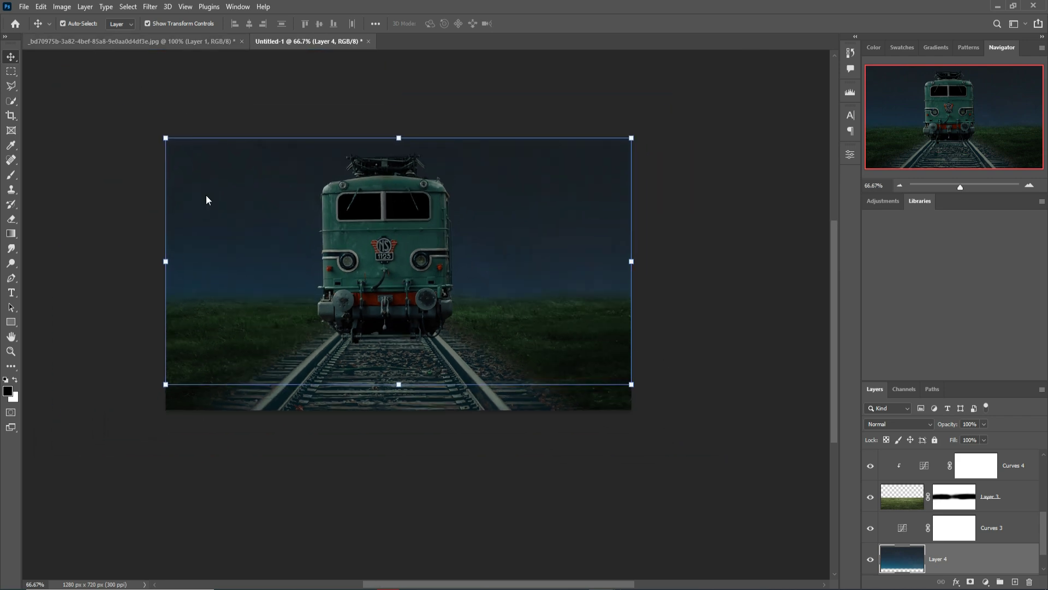
{"action": "left_click", "coordinate": [146, 42]}
{"action": "left_click_drag", "start_coordinate": [145, 41], "coordinate": [662, 94]}
{"action": "left_click_drag", "start_coordinate": [727, 303], "coordinate": [415, 284]}
{"action": "left_click", "coordinate": [783, 96]}
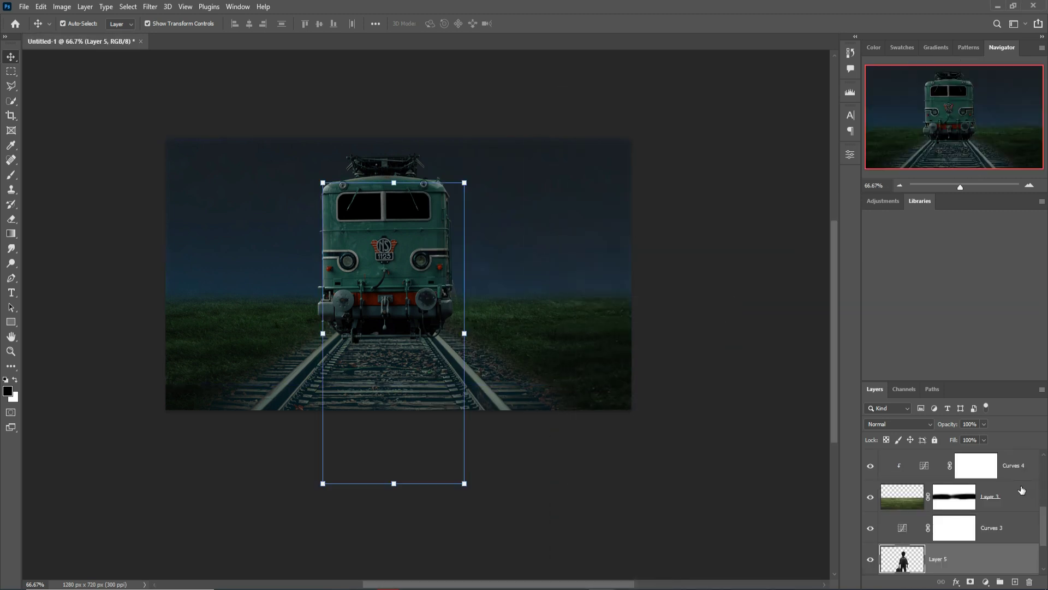
Move the boy's layer above all others, scale it to about 44%, and place him between the rails facing the train.
{"action": "left_click_drag", "start_coordinate": [1006, 565], "coordinate": [998, 456]}
{"action": "left_click_drag", "start_coordinate": [464, 183], "coordinate": [400, 319]}
{"action": "left_click_drag", "start_coordinate": [388, 352], "coordinate": [401, 253]}
{"action": "left_click_drag", "start_coordinate": [388, 317], "coordinate": [396, 326]}
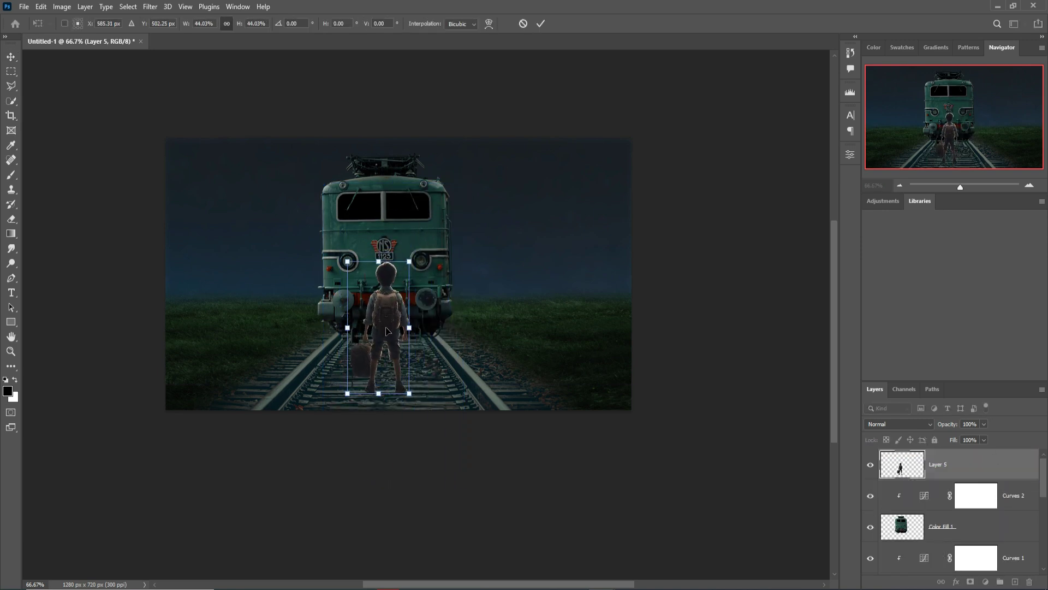
{"action": "left_click", "coordinate": [540, 23]}
Copy the orange lens flare image above the train layer, scale it to about 22.8%, and centre it on the train's right-hand headlight.
{"action": "left_click", "coordinate": [419, 222]}
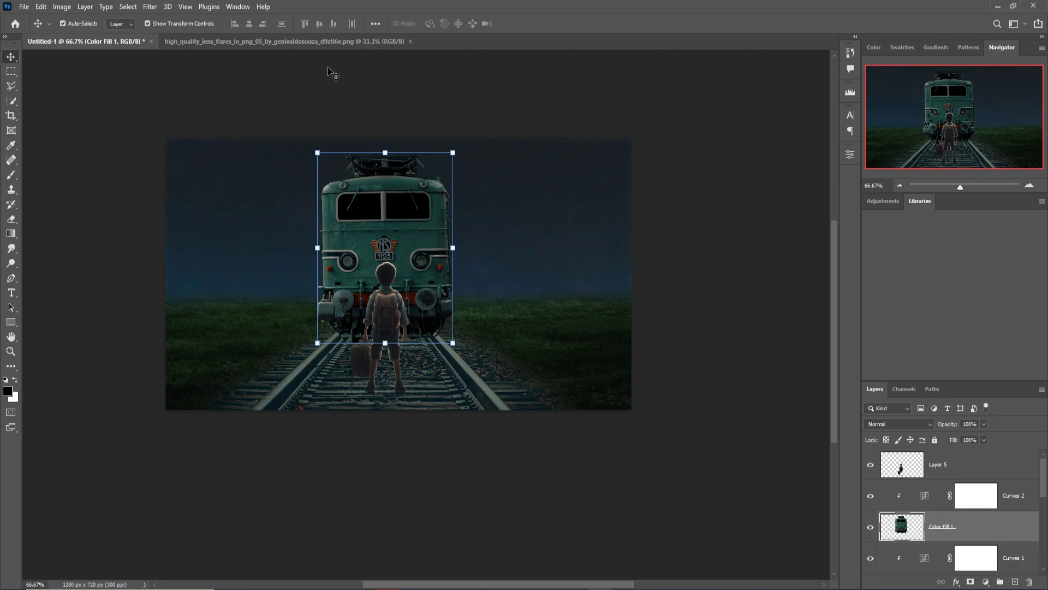
{"action": "left_click_drag", "start_coordinate": [317, 43], "coordinate": [769, 87]}
{"action": "left_click_drag", "start_coordinate": [778, 223], "coordinate": [480, 233]}
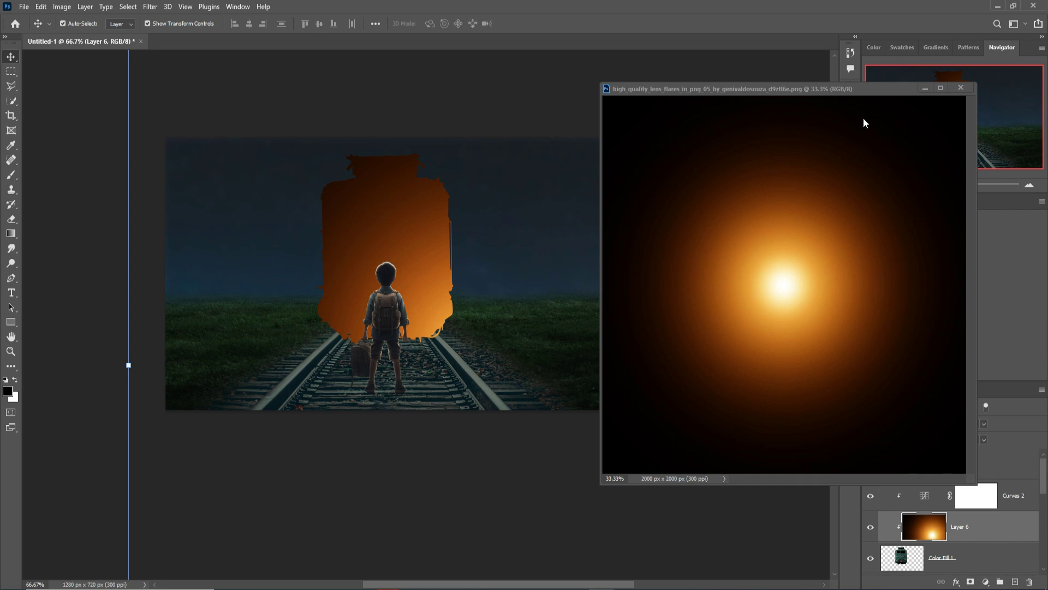
{"action": "left_click", "coordinate": [925, 88]}
{"action": "left_click_drag", "start_coordinate": [129, 366], "coordinate": [320, 257]}
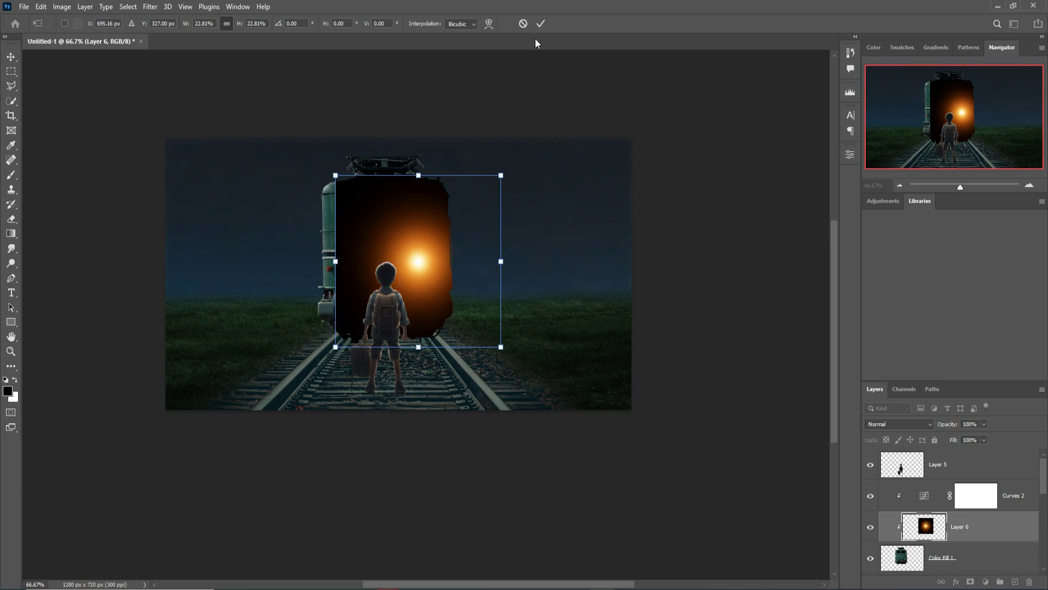
{"action": "left_click", "coordinate": [540, 23]}
Move the flare layer above the train's Curves adjustment, release its clipping mask, and set its blend mode to Screen.
{"action": "left_click_drag", "start_coordinate": [989, 527], "coordinate": [989, 484]}
{"action": "right_click", "coordinate": [989, 498]}
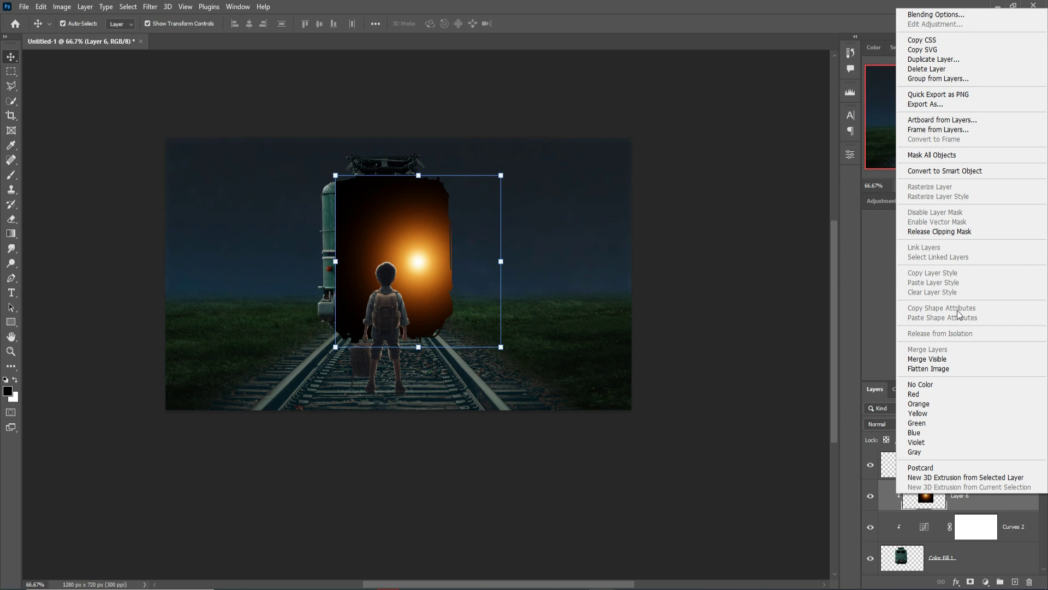
{"action": "left_click", "coordinate": [939, 231]}
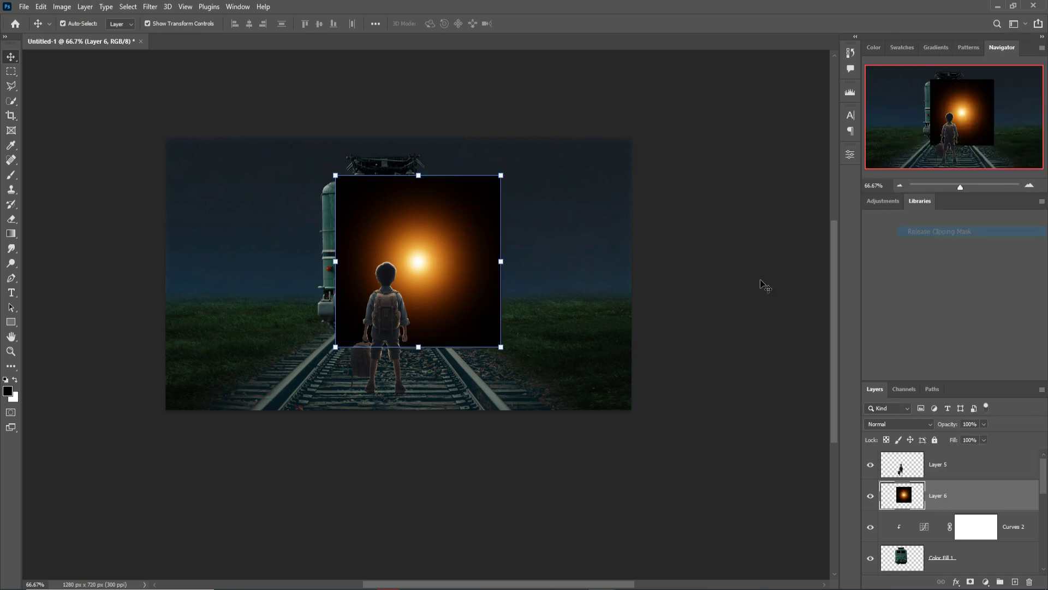
{"action": "left_click", "coordinate": [917, 432]}
{"action": "left_click", "coordinate": [884, 401]}
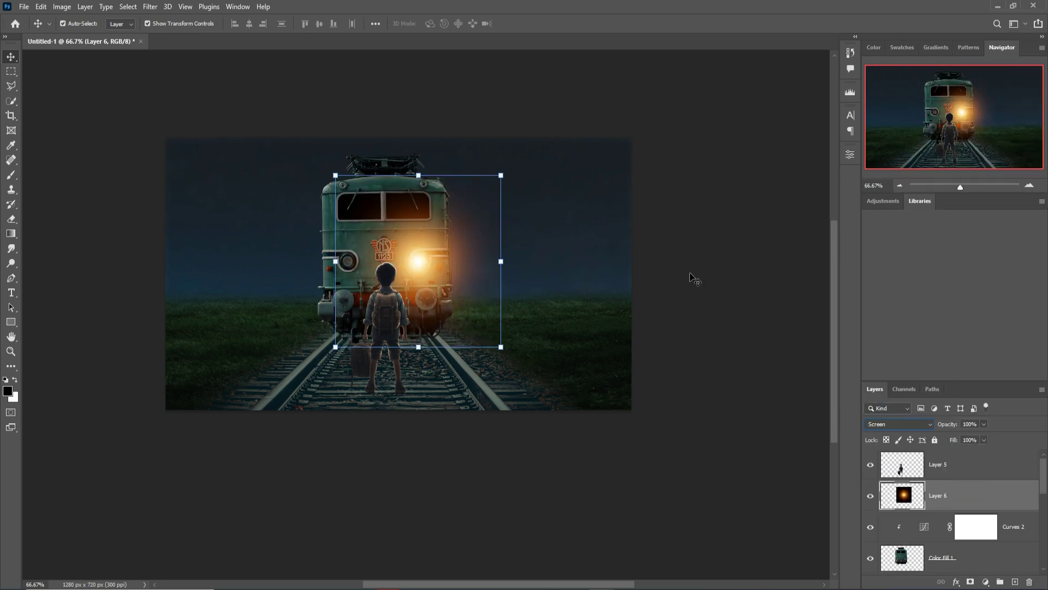
{"action": "left_click_drag", "start_coordinate": [496, 179], "coordinate": [487, 190]}
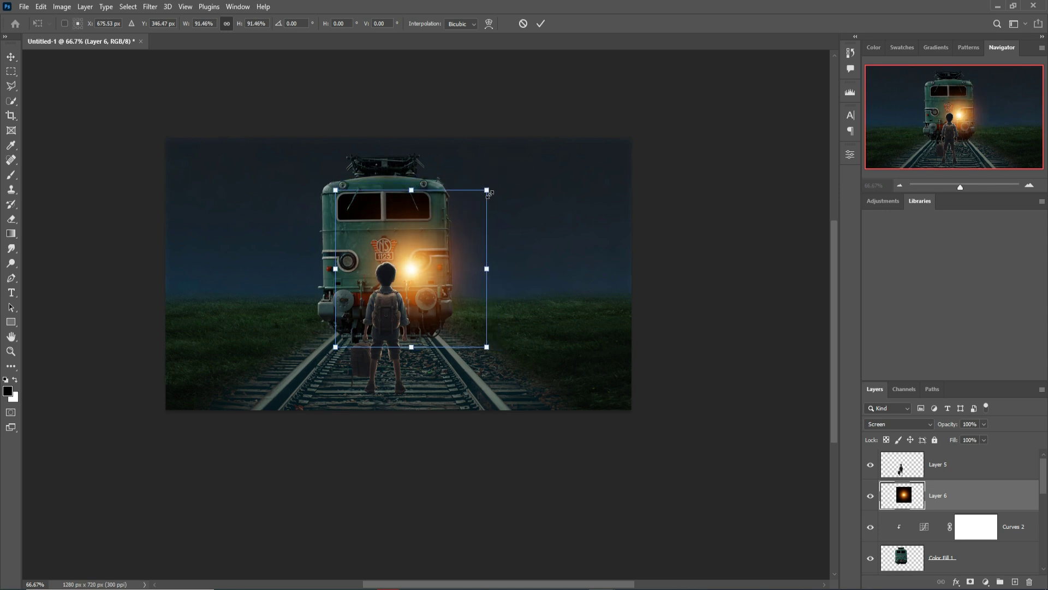
{"action": "left_click_drag", "start_coordinate": [415, 274], "coordinate": [421, 267]}
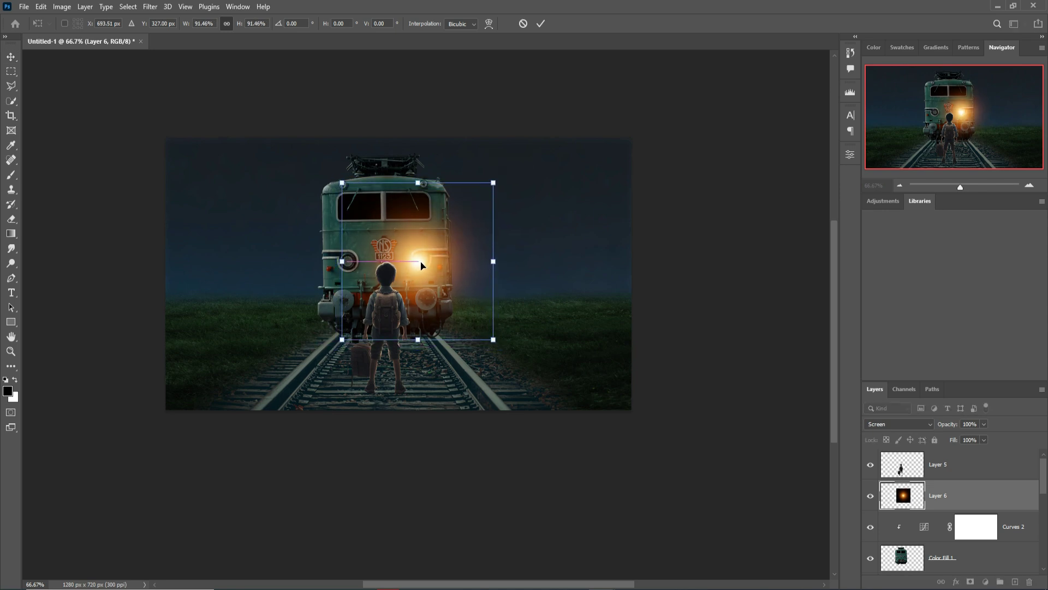
{"action": "left_click", "coordinate": [538, 23]}
Duplicate the flare layer and move the copy onto the train's left-hand headlight.
{"action": "right_click", "coordinate": [1002, 500]}
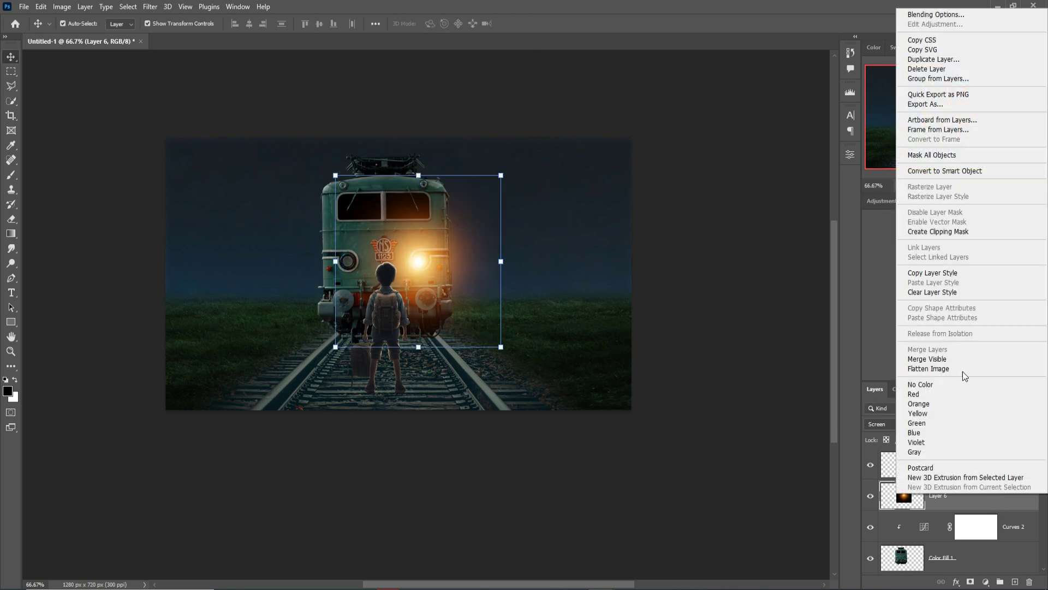
{"action": "left_click", "coordinate": [912, 64]}
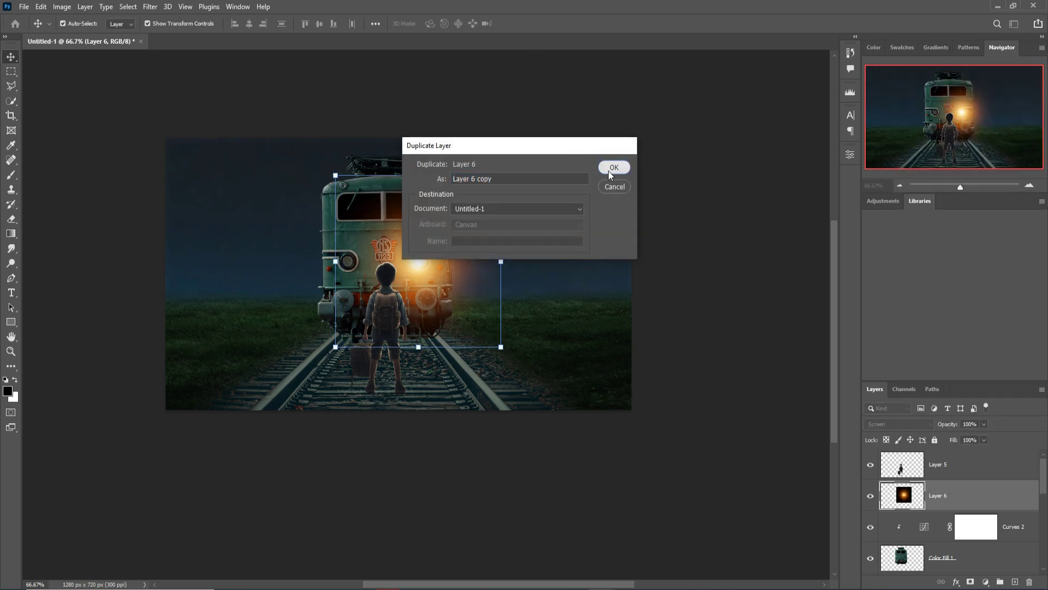
{"action": "left_click", "coordinate": [608, 167]}
{"action": "left_click_drag", "start_coordinate": [423, 264], "coordinate": [352, 264]}
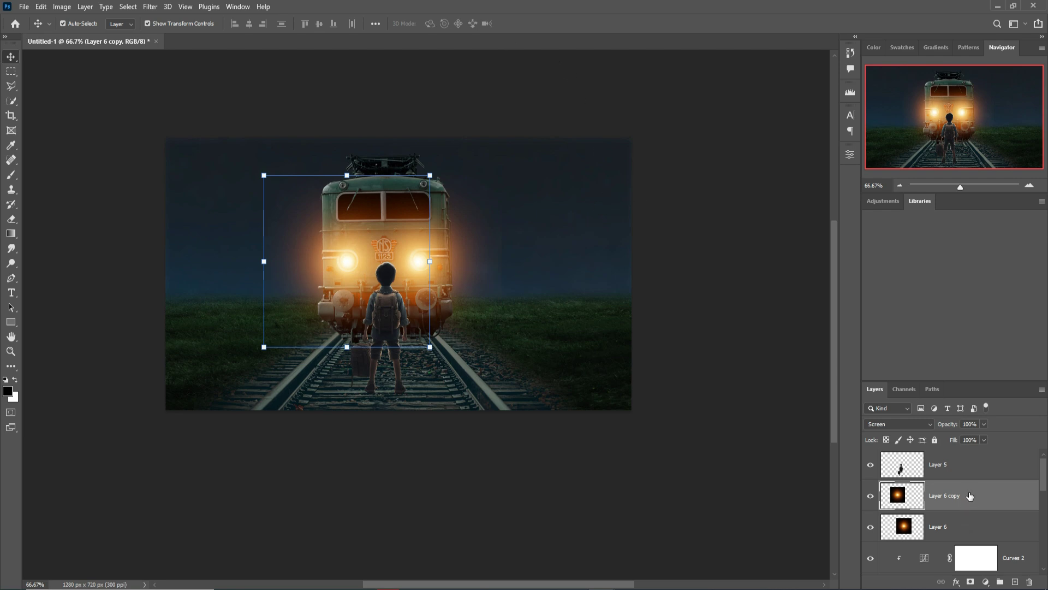
Add a layer mask to the left flare copy and paint black at 58% opacity along the glow's outer left edge.
{"action": "left_click", "coordinate": [970, 582]}
{"action": "left_click", "coordinate": [10, 177]}
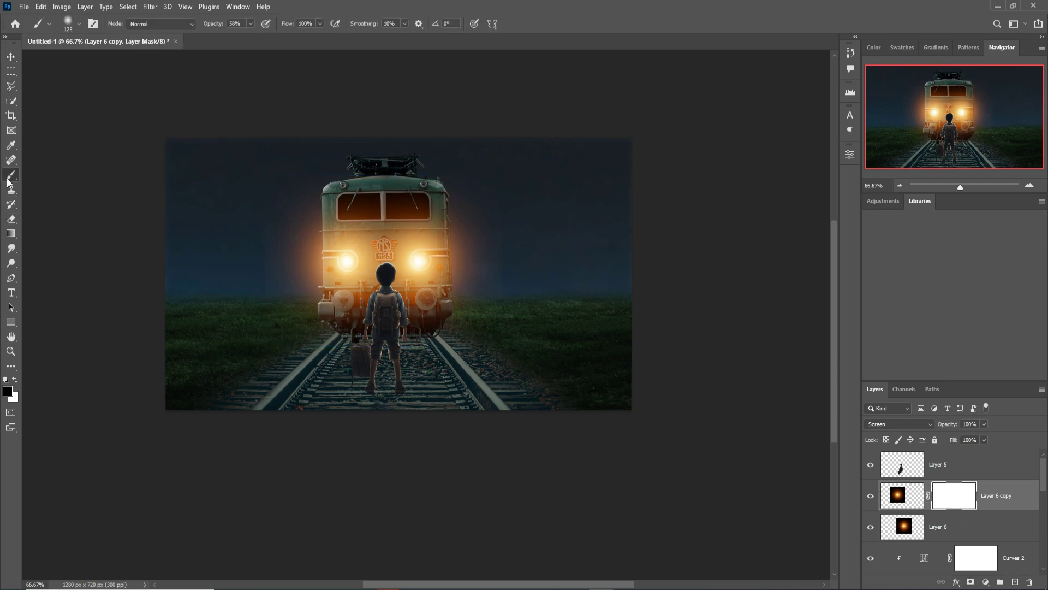
{"action": "left_click_drag", "start_coordinate": [274, 192], "coordinate": [240, 246]}
{"action": "mouse_move", "coordinate": [245, 299]}
{"action": "left_mouse_down"}
{"action": "mouse_move", "coordinate": [278, 255]}
{"action": "mouse_move", "coordinate": [257, 327]}
{"action": "mouse_move", "coordinate": [269, 328]}
{"action": "mouse_move", "coordinate": [280, 301]}
{"action": "mouse_move", "coordinate": [281, 353]}
{"action": "mouse_move", "coordinate": [337, 367]}
{"action": "mouse_move", "coordinate": [345, 343]}
{"action": "mouse_move", "coordinate": [307, 186]}
{"action": "mouse_move", "coordinate": [372, 195]}
{"action": "mouse_move", "coordinate": [286, 213]}
{"action": "mouse_move", "coordinate": [304, 197]}
{"action": "mouse_move", "coordinate": [293, 205]}
{"action": "mouse_move", "coordinate": [220, 329]}
{"action": "mouse_move", "coordinate": [287, 231]}
{"action": "mouse_move", "coordinate": [290, 201]}
{"action": "mouse_move", "coordinate": [314, 214]}
{"action": "mouse_move", "coordinate": [315, 195]}
{"action": "mouse_move", "coordinate": [262, 247]}
{"action": "mouse_move", "coordinate": [220, 335]}
{"action": "left_mouse_up"}
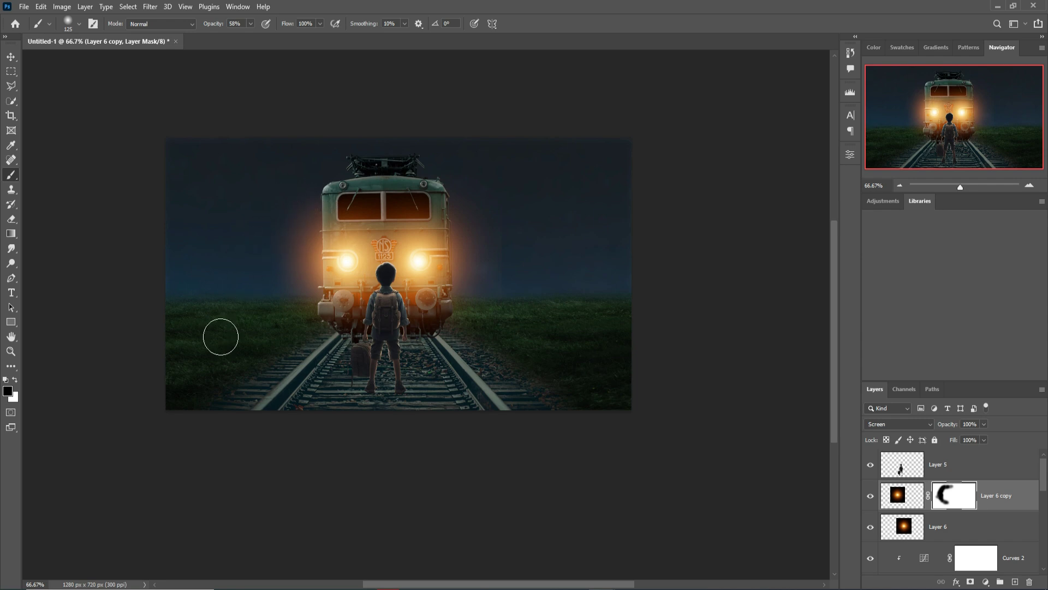
Add a layer mask to the original right flare and paint black along the glow's outer right edge.
{"action": "left_click", "coordinate": [972, 532]}
{"action": "left_click", "coordinate": [970, 581]}
{"action": "mouse_move", "coordinate": [517, 220]}
{"action": "left_mouse_down"}
{"action": "mouse_move", "coordinate": [537, 305]}
{"action": "mouse_move", "coordinate": [532, 313]}
{"action": "mouse_move", "coordinate": [527, 281]}
{"action": "mouse_move", "coordinate": [520, 337]}
{"action": "mouse_move", "coordinate": [480, 342]}
{"action": "left_mouse_up"}
{"action": "mouse_move", "coordinate": [403, 176]}
{"action": "left_mouse_down"}
{"action": "mouse_move", "coordinate": [475, 190]}
{"action": "mouse_move", "coordinate": [559, 306]}
{"action": "mouse_move", "coordinate": [463, 355]}
{"action": "mouse_move", "coordinate": [503, 368]}
{"action": "left_mouse_up"}
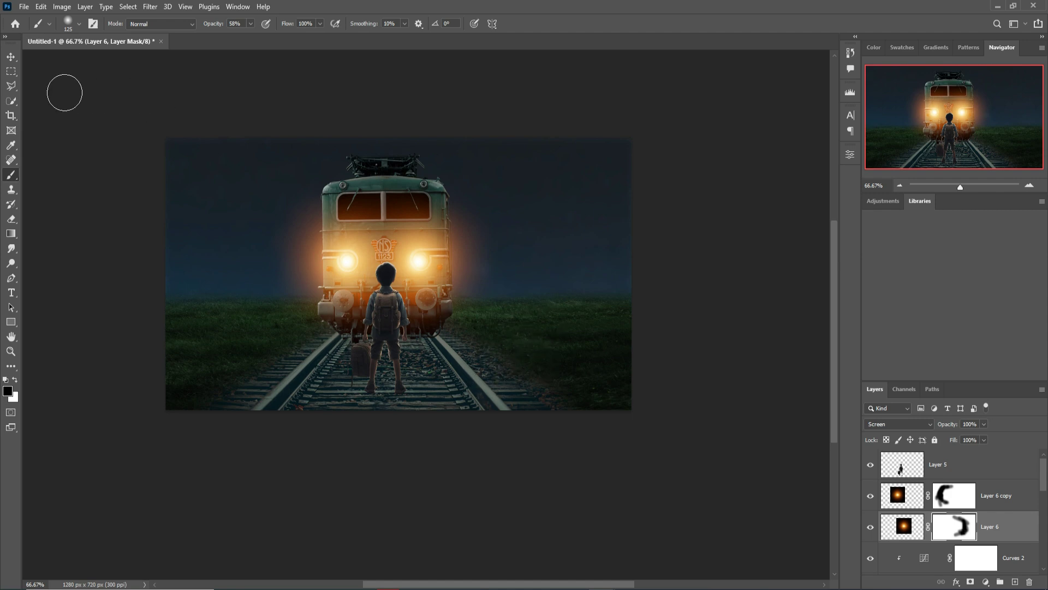
Create a new layer above the tracks' Curves adjustment and paint soft black spots beneath the train with a 100% opacity brush.
{"action": "left_click", "coordinate": [13, 58]}
{"action": "scroll", "coordinate": [978, 490], "scroll_direction": "down", "scroll_amount": 3}
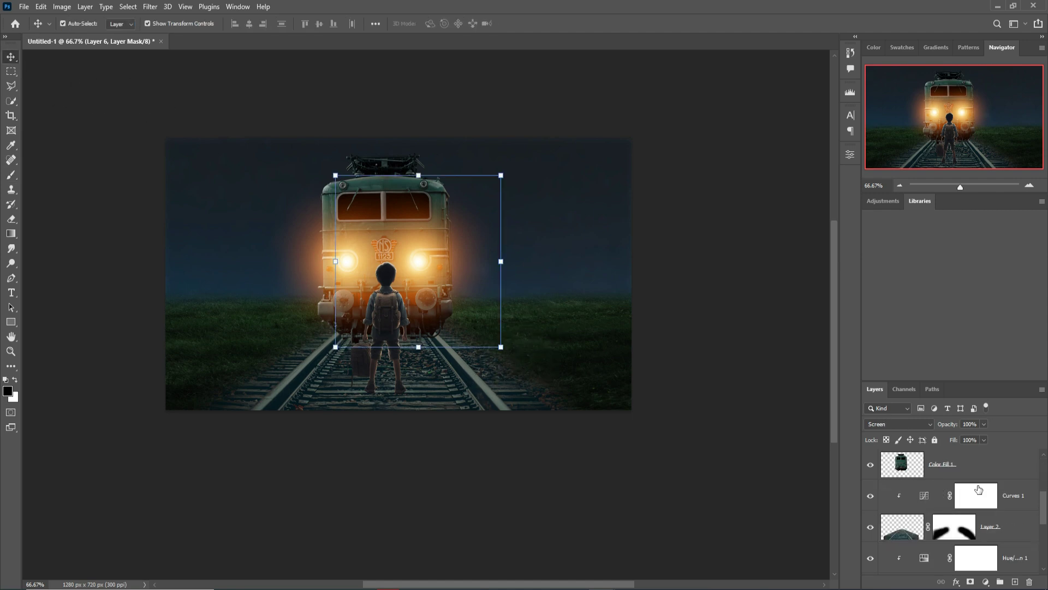
{"action": "left_click", "coordinate": [1021, 497]}
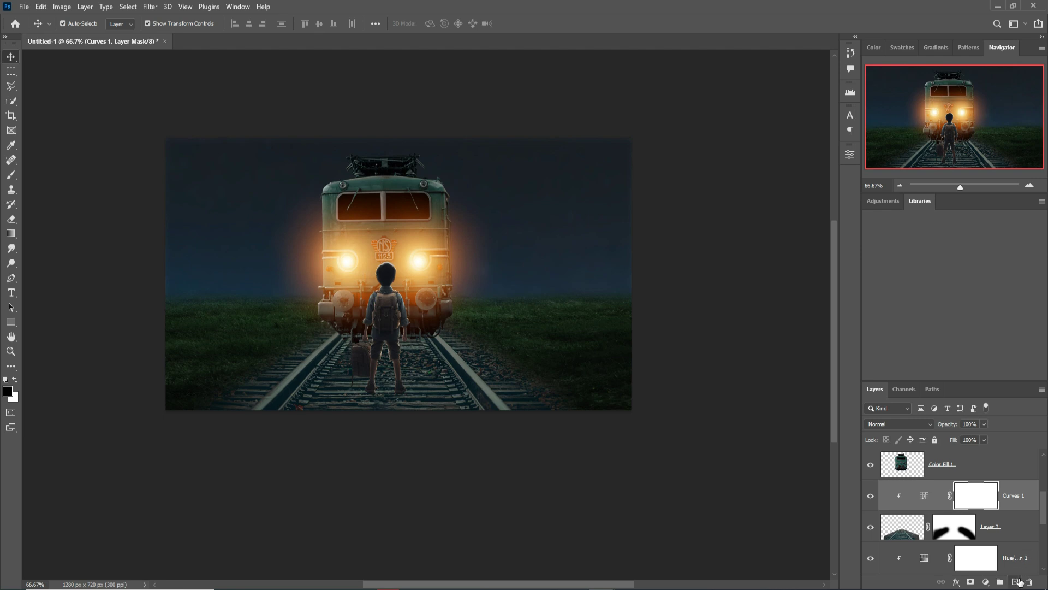
{"action": "left_click", "coordinate": [1015, 581]}
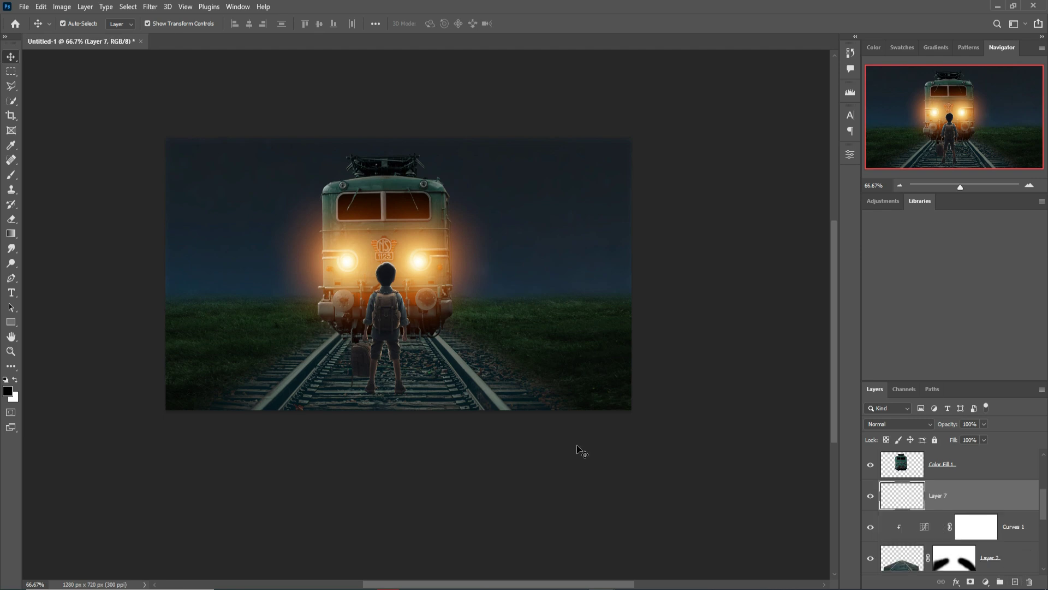
{"action": "right_click", "coordinate": [9, 178]}
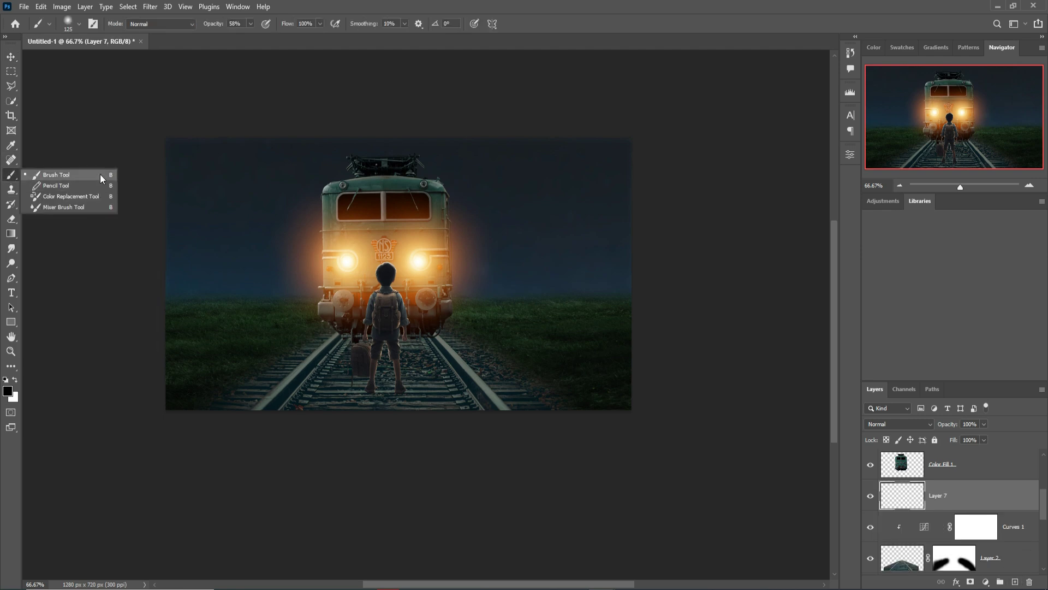
{"action": "left_click_drag", "start_coordinate": [53, 182], "coordinate": [54, 182]}
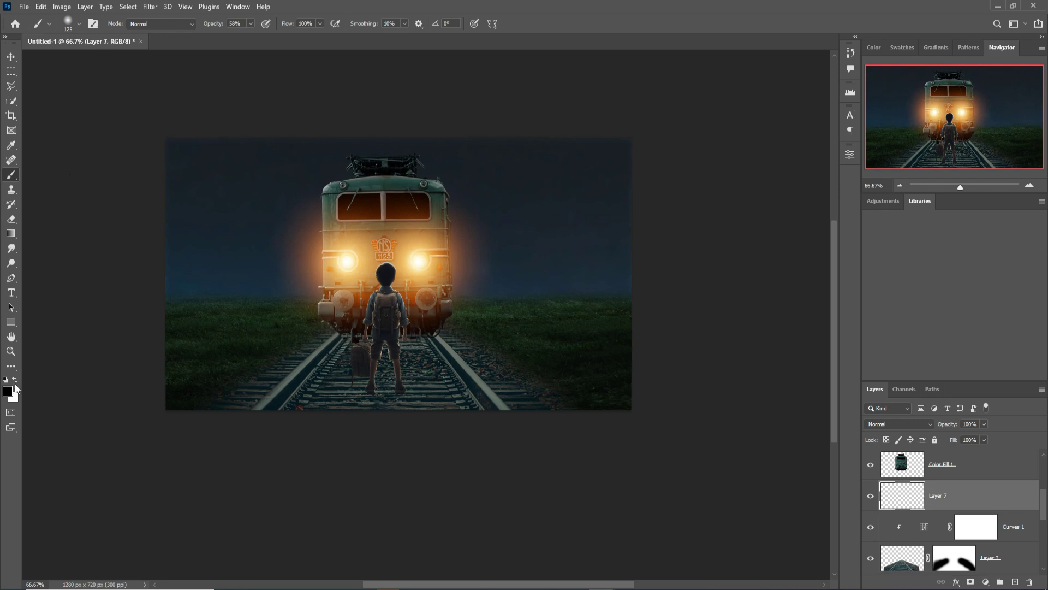
{"action": "left_click", "coordinate": [252, 24]}
{"action": "left_click_drag", "start_coordinate": [251, 37], "coordinate": [526, 159]}
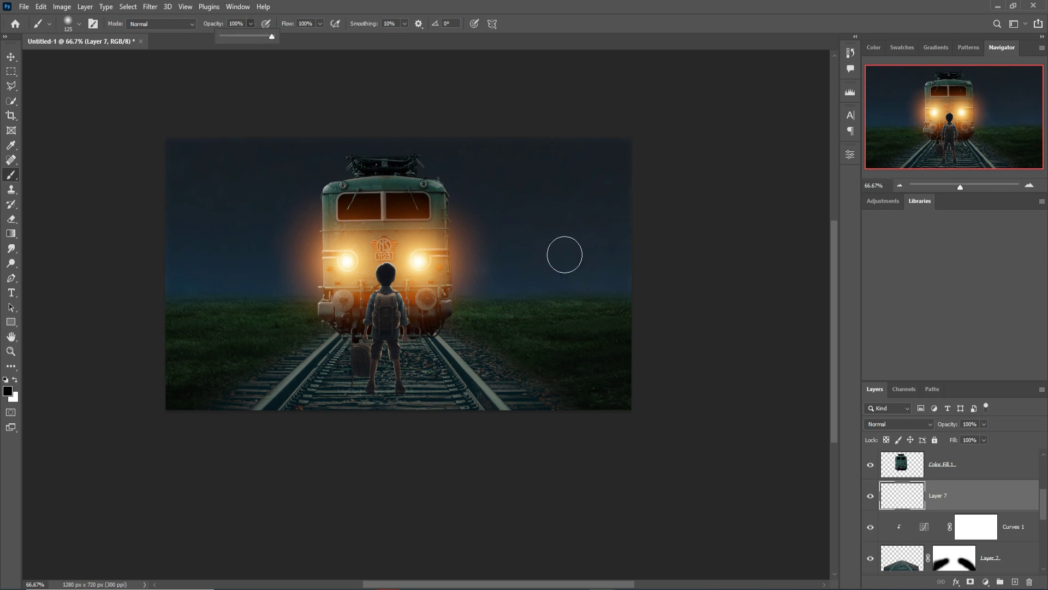
{"action": "left_click", "coordinate": [439, 361]}
{"action": "left_click", "coordinate": [419, 350]}
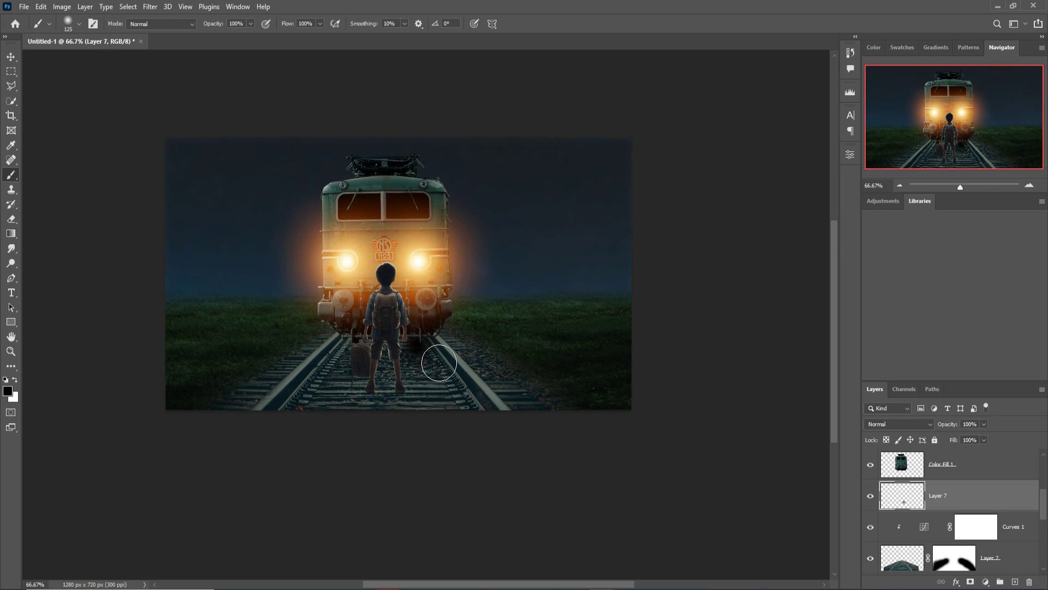
Stretch the painted shadow to about 340% width and 50% height, placing it under the train's right-hand wheels.
{"action": "left_click", "coordinate": [11, 58]}
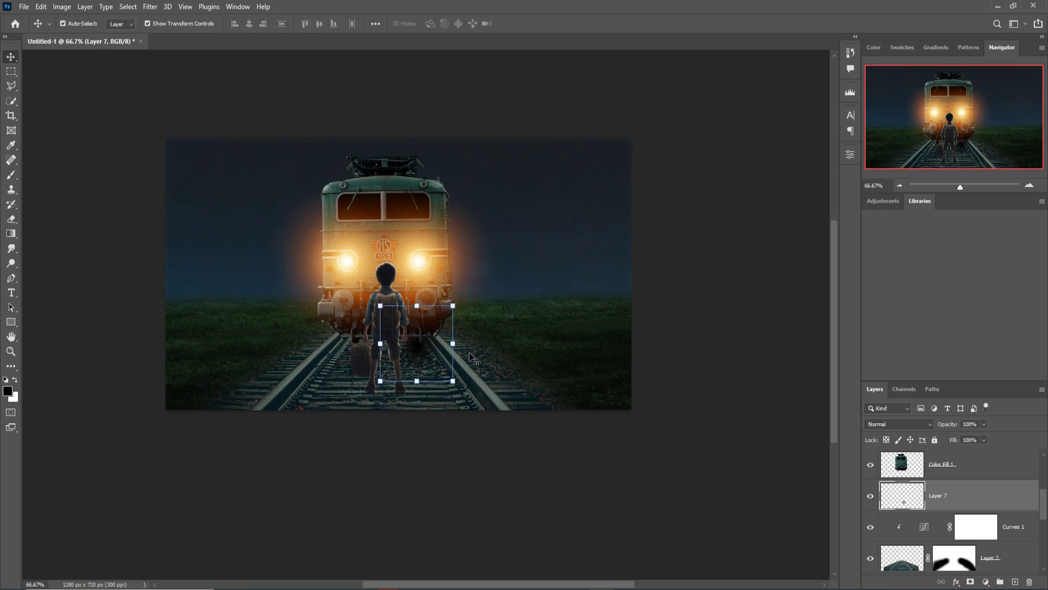
{"action": "left_click_drag", "start_coordinate": [459, 358], "coordinate": [613, 351]}
{"action": "left_click_drag", "start_coordinate": [506, 307], "coordinate": [416, 338]}
{"action": "left_click_drag", "start_coordinate": [534, 345], "coordinate": [551, 344]}
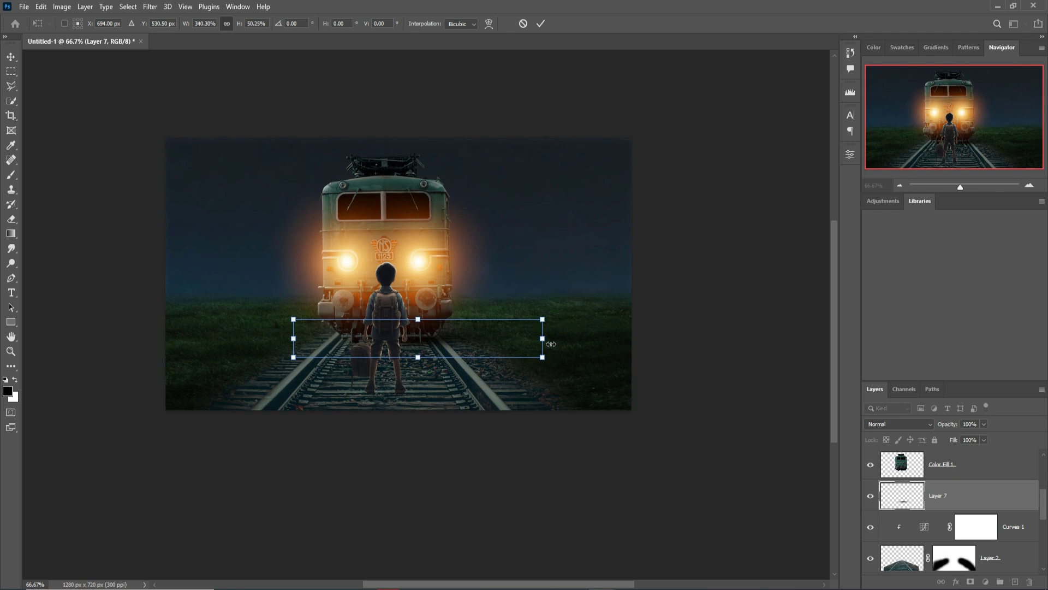
{"action": "left_click", "coordinate": [540, 24]}
Duplicate the stretched train shadow layer.
{"action": "right_click", "coordinate": [967, 494]}
{"action": "left_click", "coordinate": [922, 67]}
{"action": "left_click", "coordinate": [519, 223]}
{"action": "right_click", "coordinate": [977, 494]}
{"action": "left_click", "coordinate": [933, 59]}
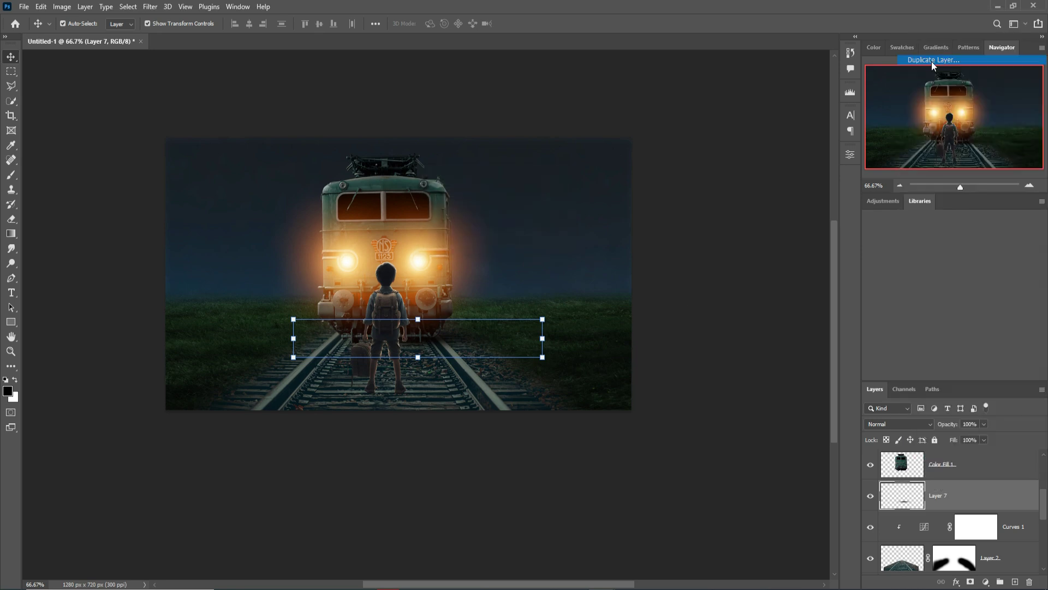
{"action": "left_click", "coordinate": [612, 168]}
{"action": "left_click_drag", "start_coordinate": [451, 346], "coordinate": [367, 345]}
{"action": "key", "text": "ctrl+z"}
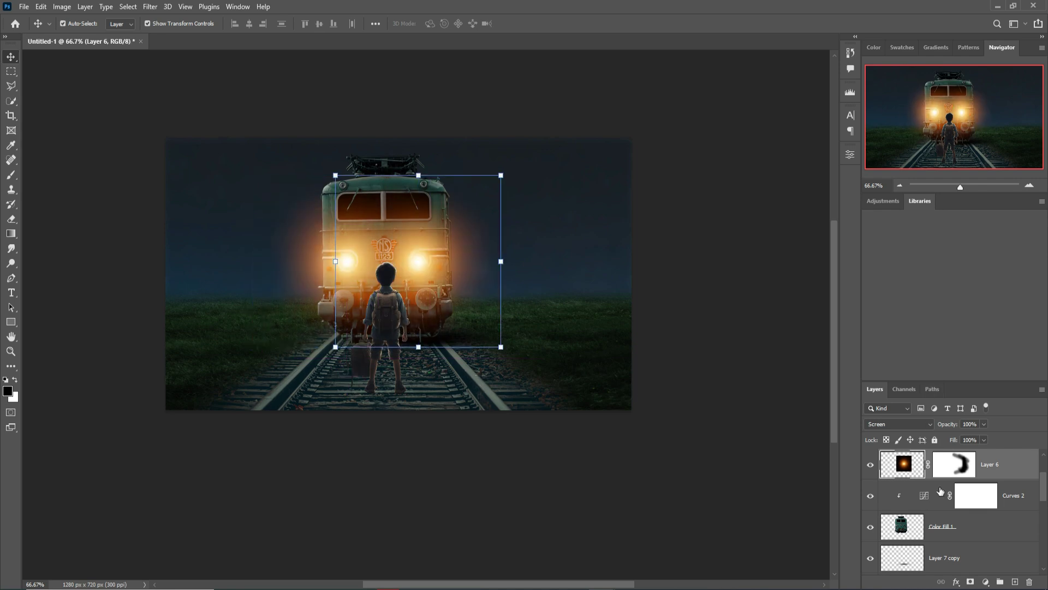
Move the shadow copy left under the train's left-hand wheels and nudge it slightly down.
{"action": "left_click", "coordinate": [956, 557]}
{"action": "key", "text": "Left"}
{"action": "key", "text": "Left"}
{"action": "key", "text": "shift+Left"}
{"action": "key", "text": "shift+Left"}
{"action": "left_click_drag", "start_coordinate": [470, 343], "coordinate": [410, 343]}
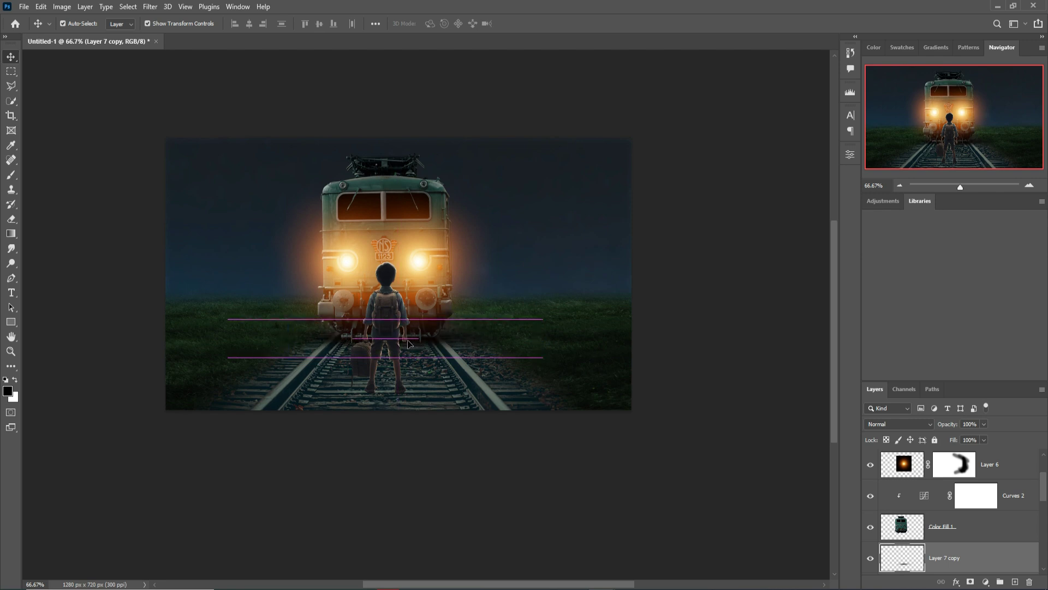
{"action": "key", "text": "Down"}
{"action": "key", "text": "Down"}
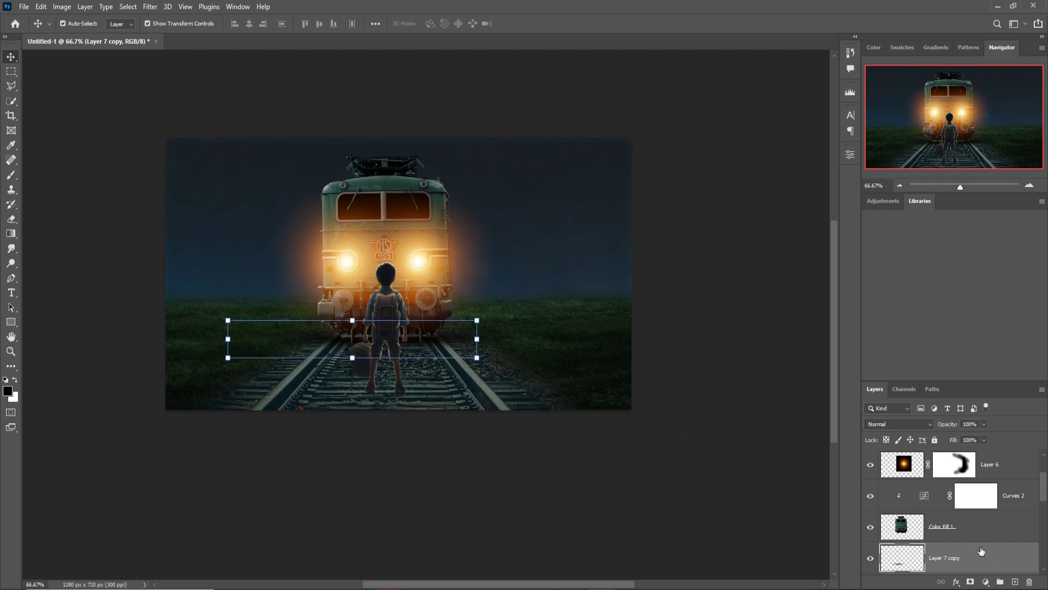
Add a new layer clipped to the train and paint black shading at 14% opacity over the train's lower body, edges and roof.
{"action": "left_click", "coordinate": [989, 526]}
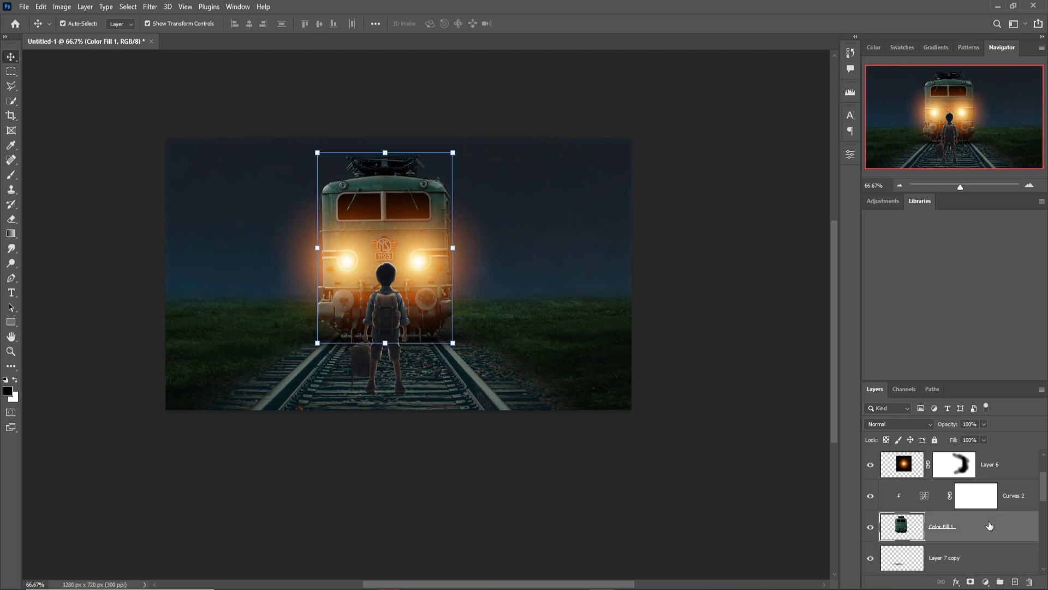
{"action": "left_click", "coordinate": [1016, 582]}
{"action": "left_click", "coordinate": [11, 174]}
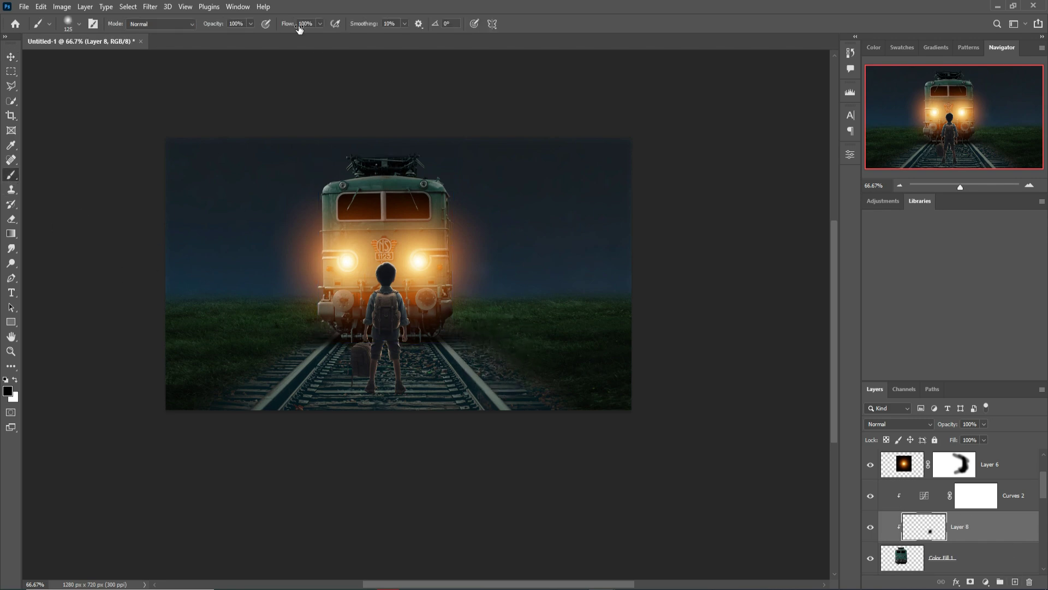
{"action": "left_click", "coordinate": [251, 23]}
{"action": "left_click_drag", "start_coordinate": [253, 38], "coordinate": [208, 44]}
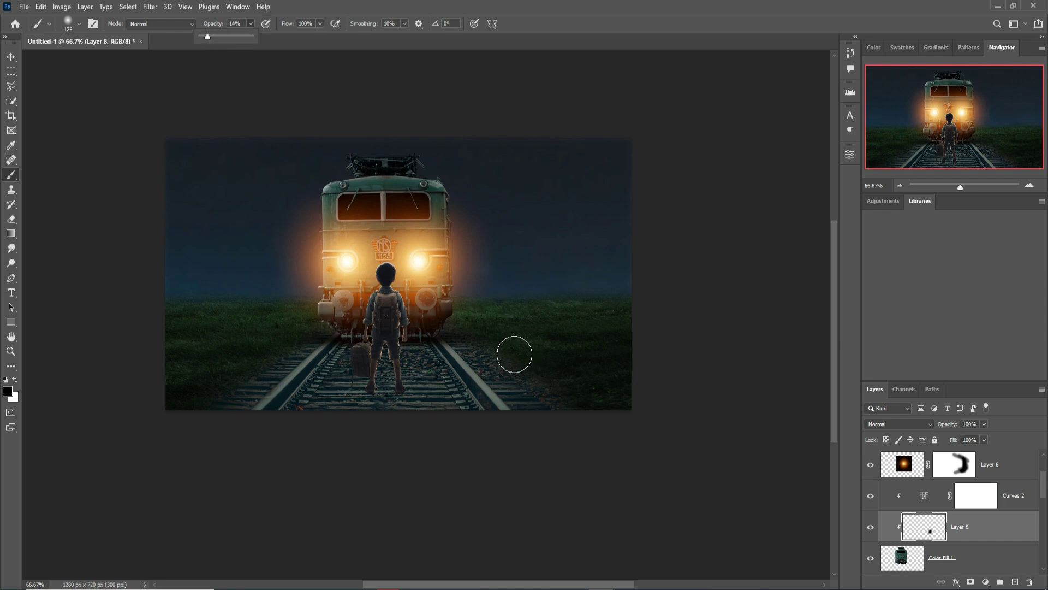
{"action": "left_click", "coordinate": [454, 369]}
{"action": "mouse_move", "coordinate": [458, 327]}
{"action": "left_mouse_down"}
{"action": "mouse_move", "coordinate": [435, 344]}
{"action": "mouse_move", "coordinate": [349, 345]}
{"action": "mouse_move", "coordinate": [355, 360]}
{"action": "mouse_move", "coordinate": [343, 350]}
{"action": "mouse_move", "coordinate": [363, 377]}
{"action": "mouse_move", "coordinate": [364, 356]}
{"action": "mouse_move", "coordinate": [423, 362]}
{"action": "mouse_move", "coordinate": [403, 371]}
{"action": "mouse_move", "coordinate": [361, 358]}
{"action": "mouse_move", "coordinate": [498, 218]}
{"action": "mouse_move", "coordinate": [339, 187]}
{"action": "mouse_move", "coordinate": [383, 195]}
{"action": "left_mouse_up"}
Create a new empty layer directly beneath the boy's layer.
{"action": "key", "text": "v"}
{"action": "left_click", "coordinate": [385, 313]}
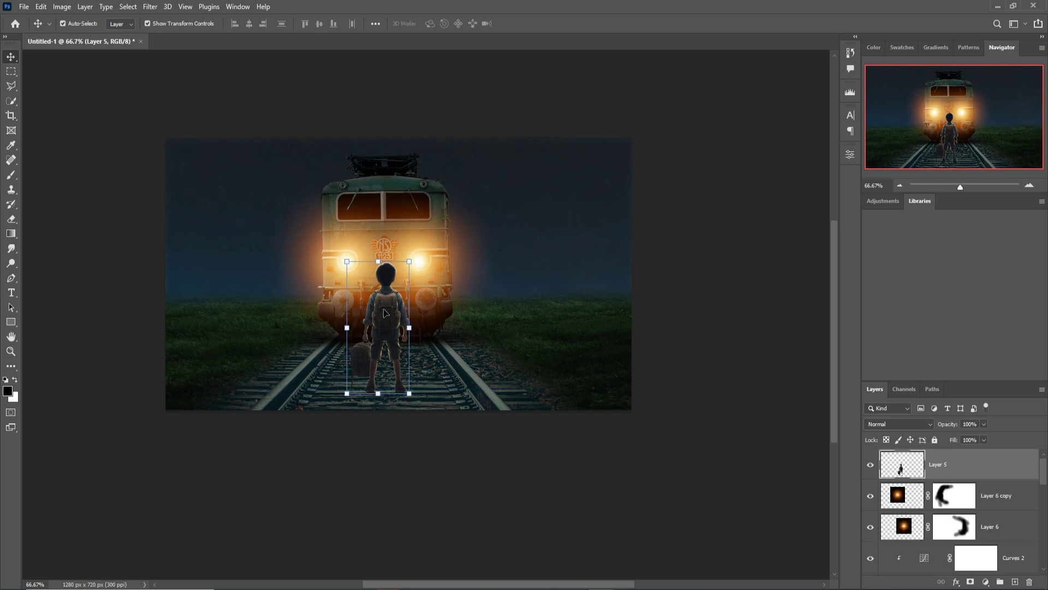
{"action": "left_click", "coordinate": [989, 489]}
{"action": "left_click", "coordinate": [1015, 582]}
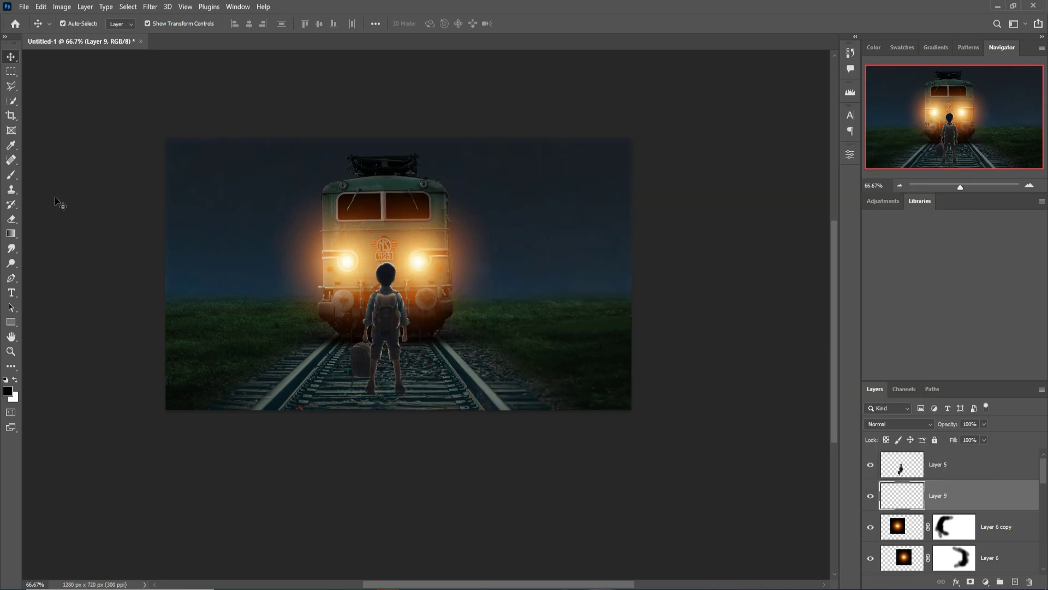
Paint a soft black spot beside the boy's right foot with a 40 px brush at 100% opacity.
{"action": "key", "text": "b"}
{"action": "key", "text": "ctrl+plus"}
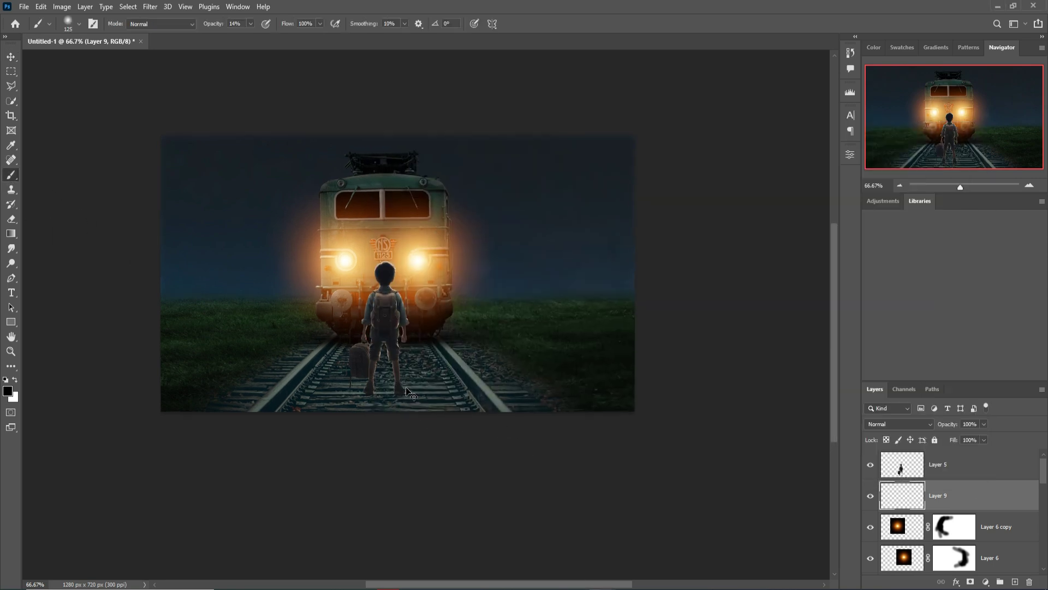
{"action": "key", "text": "ctrl+plus"}
{"action": "scroll", "coordinate": [483, 382], "scroll_direction": "down", "scroll_amount": 5}
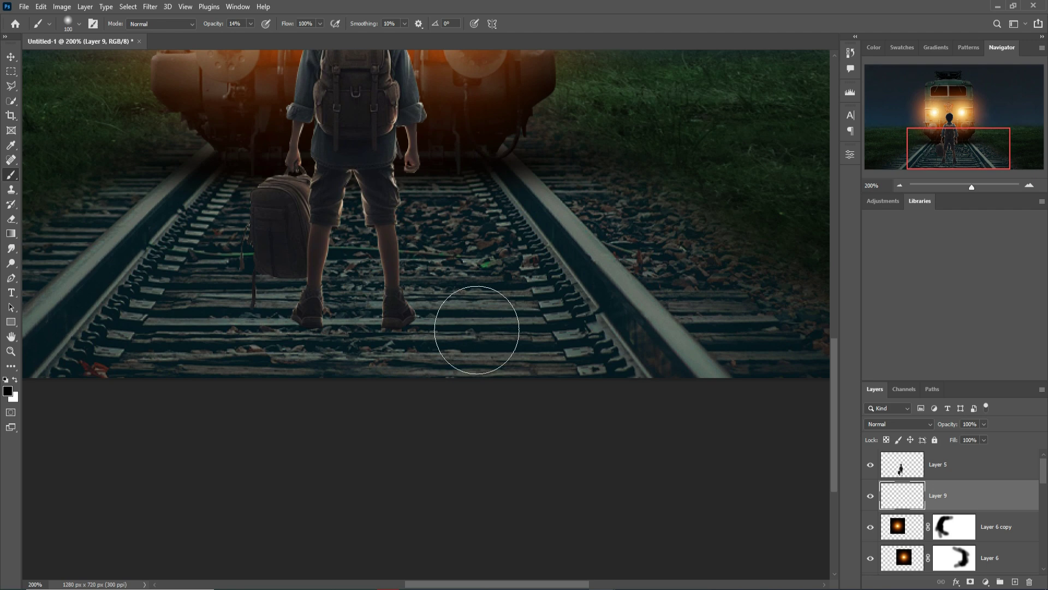
{"action": "key", "text": "bracketleft"}
{"action": "key", "text": "bracketleft"}
{"action": "key", "text": "bracketleft"}
{"action": "key", "text": "bracketleft"}
{"action": "key", "text": "bracketleft"}
{"action": "key", "text": "bracketleft"}
{"action": "left_click", "coordinate": [252, 25]}
{"action": "left_click_drag", "start_coordinate": [258, 43], "coordinate": [358, 46]}
{"action": "mouse_move", "coordinate": [417, 341]}
{"action": "left_mouse_down"}
{"action": "mouse_move", "coordinate": [402, 333]}
{"action": "mouse_move", "coordinate": [499, 324]}
{"action": "left_mouse_up"}
Flatten the painted spot into a thin contact shadow and place it beneath the boy's right shoe.
{"action": "left_click", "coordinate": [11, 57]}
{"action": "left_click_drag", "start_coordinate": [432, 288], "coordinate": [432, 331]}
{"action": "left_click_drag", "start_coordinate": [434, 345], "coordinate": [399, 327]}
{"action": "key", "text": "Return"}
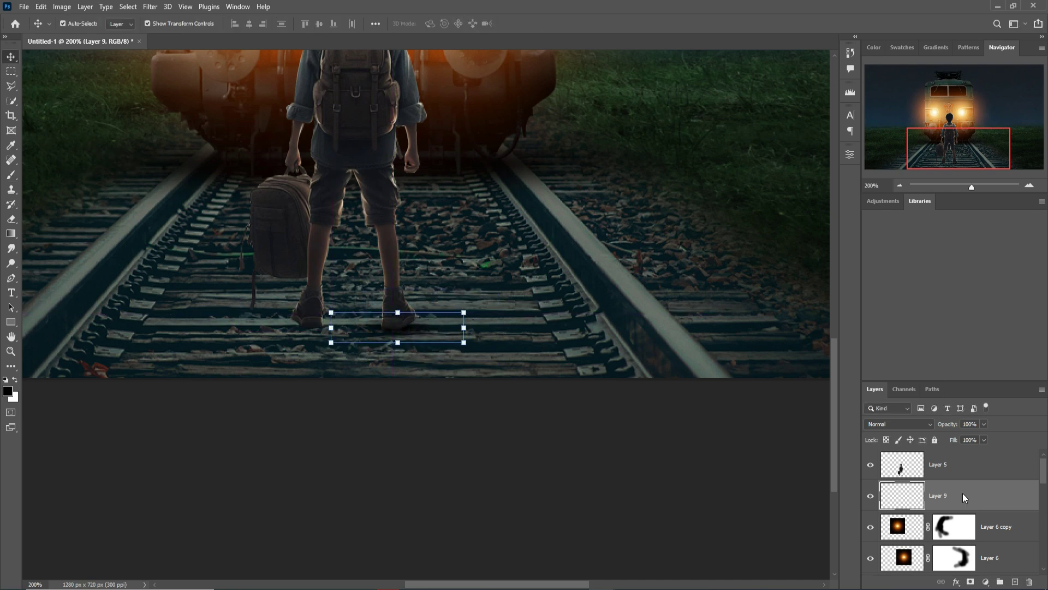
Duplicate the contact shadow layer and move the copy beneath the boy's left shoe.
{"action": "right_click", "coordinate": [967, 498]}
{"action": "left_click", "coordinate": [928, 66]}
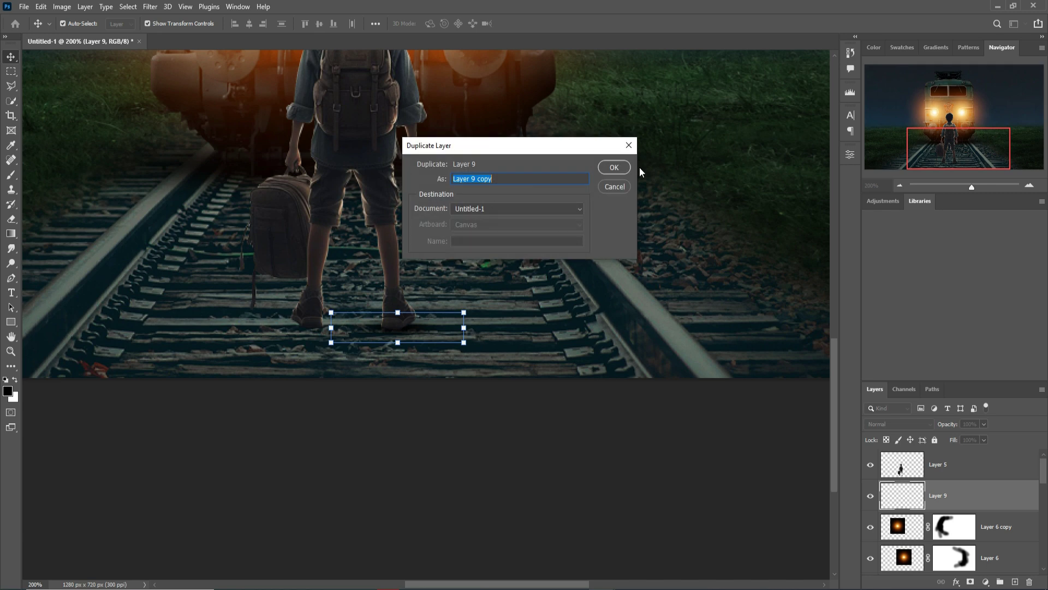
{"action": "left_click", "coordinate": [614, 167]}
{"action": "left_click_drag", "start_coordinate": [421, 330], "coordinate": [358, 327]}
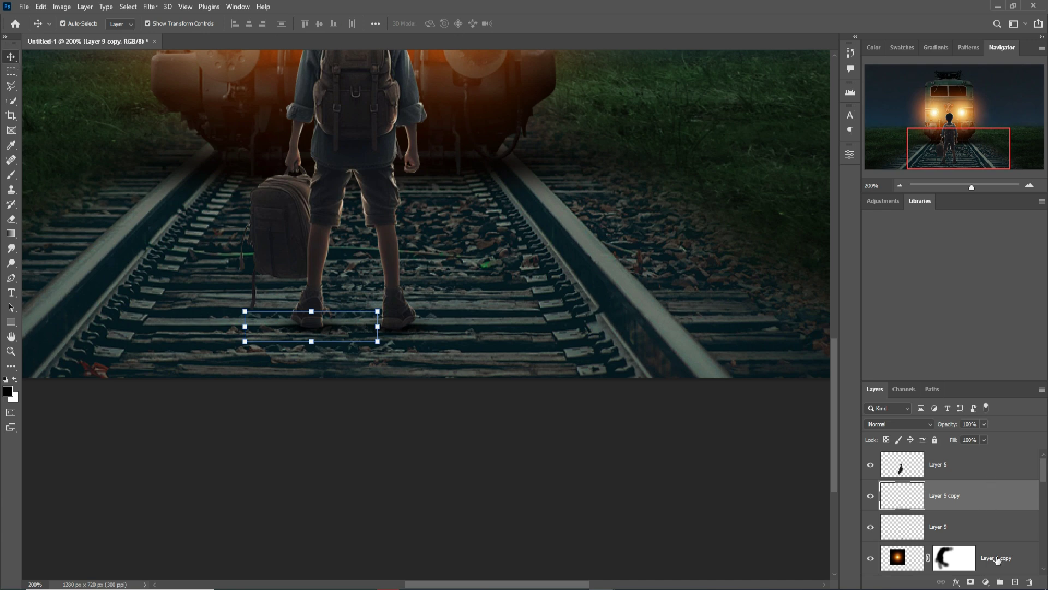
On a new layer, paint faint black shadows stretching from both shoes to the image's lower edge with a small 8% opacity brush.
{"action": "left_click", "coordinate": [1016, 582]}
{"action": "left_click", "coordinate": [11, 175]}
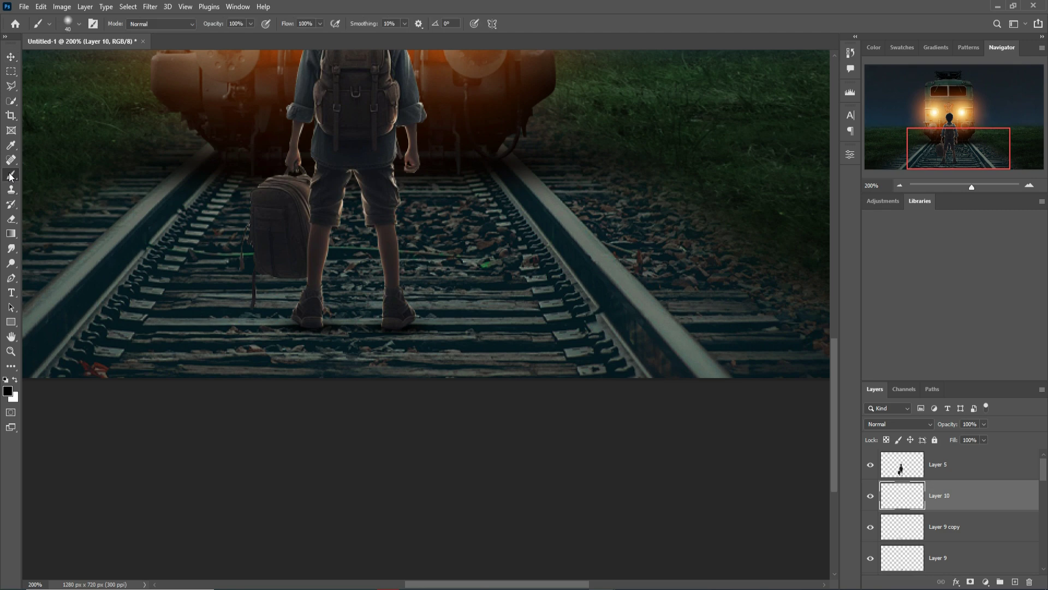
{"action": "left_click", "coordinate": [251, 24]}
{"action": "left_click", "coordinate": [337, 341]}
{"action": "key", "text": "bracketleft"}
{"action": "key", "text": "bracketleft"}
{"action": "key", "text": "bracketleft"}
{"action": "key", "text": "bracketleft"}
{"action": "mouse_move", "coordinate": [316, 334]}
{"action": "left_mouse_down"}
{"action": "mouse_move", "coordinate": [324, 386]}
{"action": "mouse_move", "coordinate": [332, 364]}
{"action": "mouse_move", "coordinate": [320, 451]}
{"action": "left_mouse_up"}
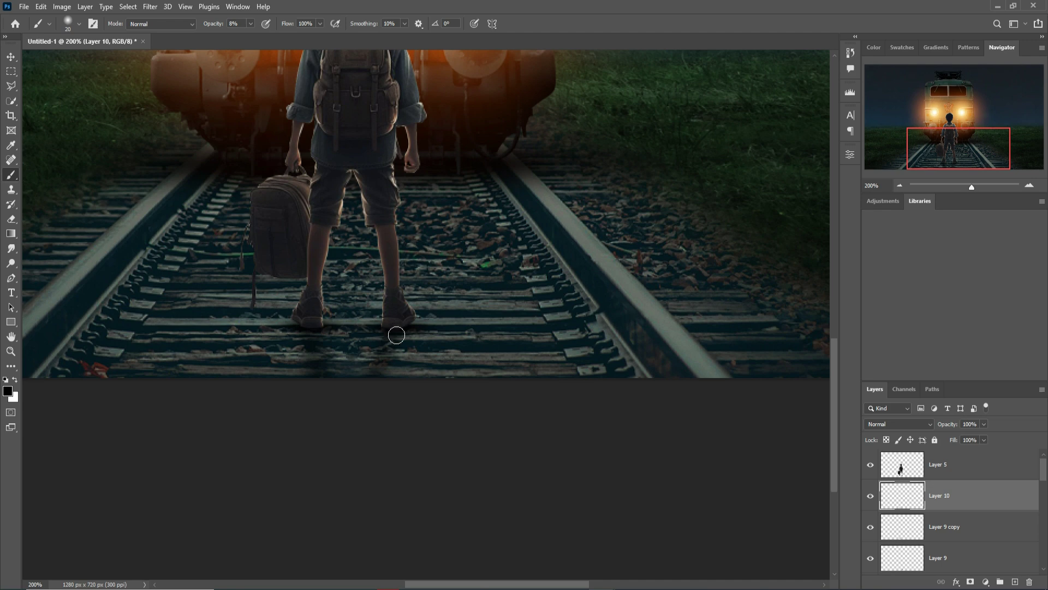
{"action": "key", "text": "bracketleft"}
{"action": "key", "text": "bracketleft"}
{"action": "key", "text": "bracketleft"}
Add a Curves adjustment clipped to the boy's layer and pull its midtones down to darken him.
{"action": "key", "text": "v"}
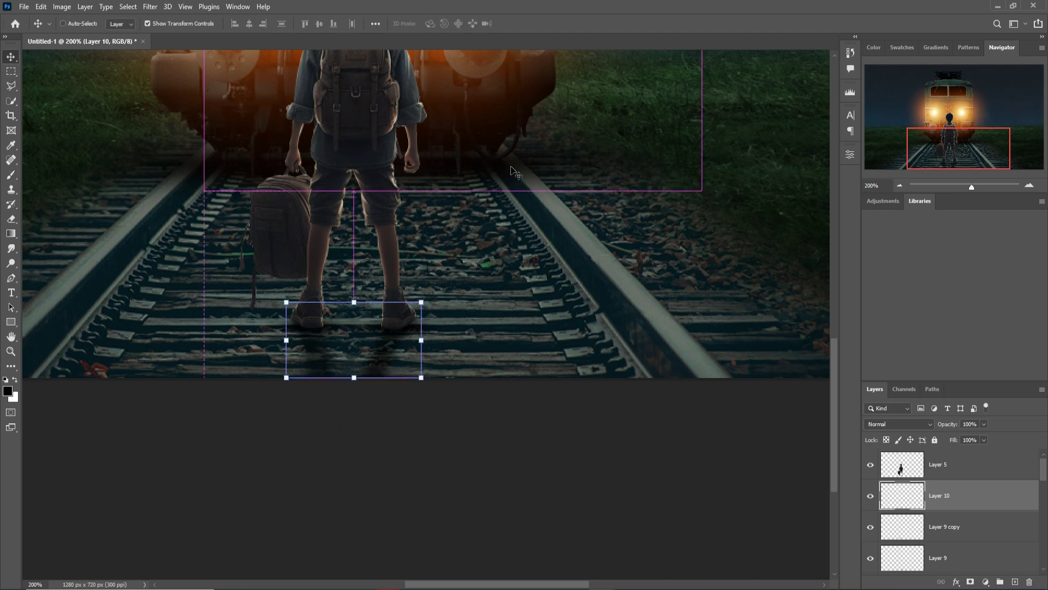
{"action": "key", "text": "ctrl+minus"}
{"action": "left_click", "coordinate": [957, 471]}
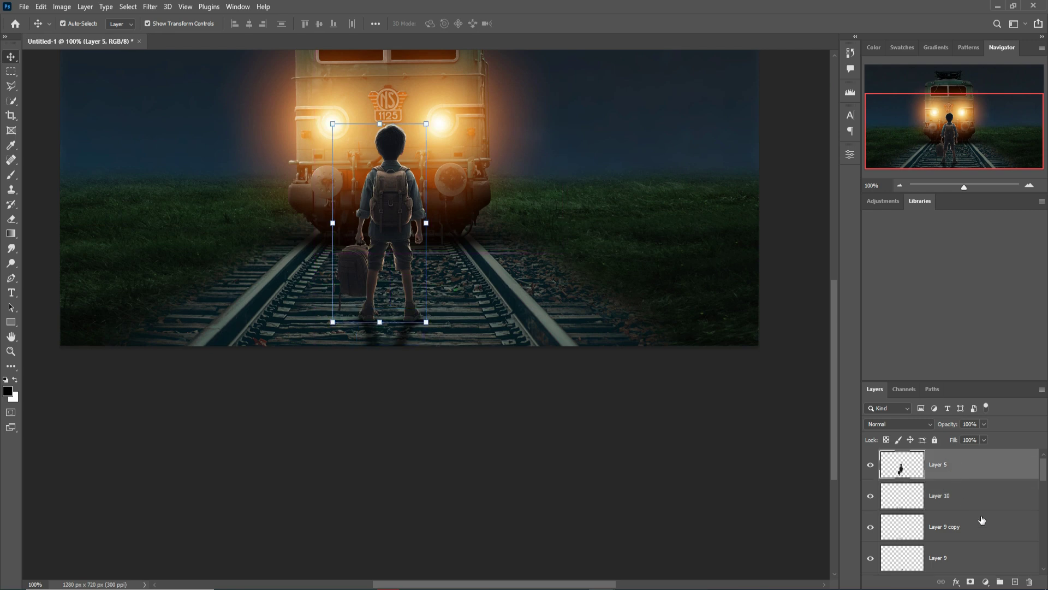
{"action": "left_click", "coordinate": [985, 581]}
{"action": "left_click", "coordinate": [1003, 439]}
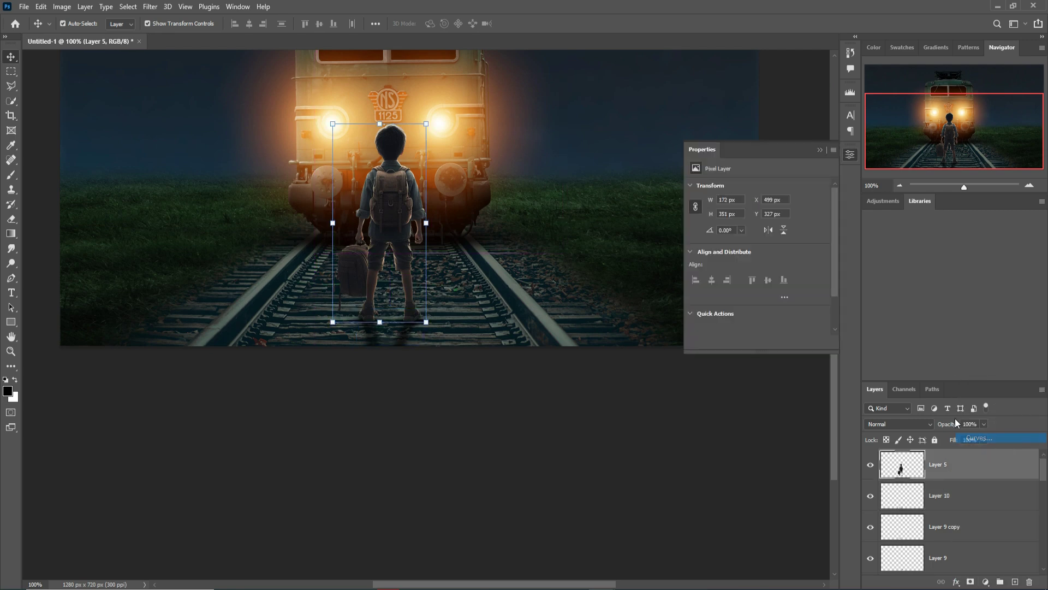
{"action": "left_click_drag", "start_coordinate": [780, 273], "coordinate": [784, 267]}
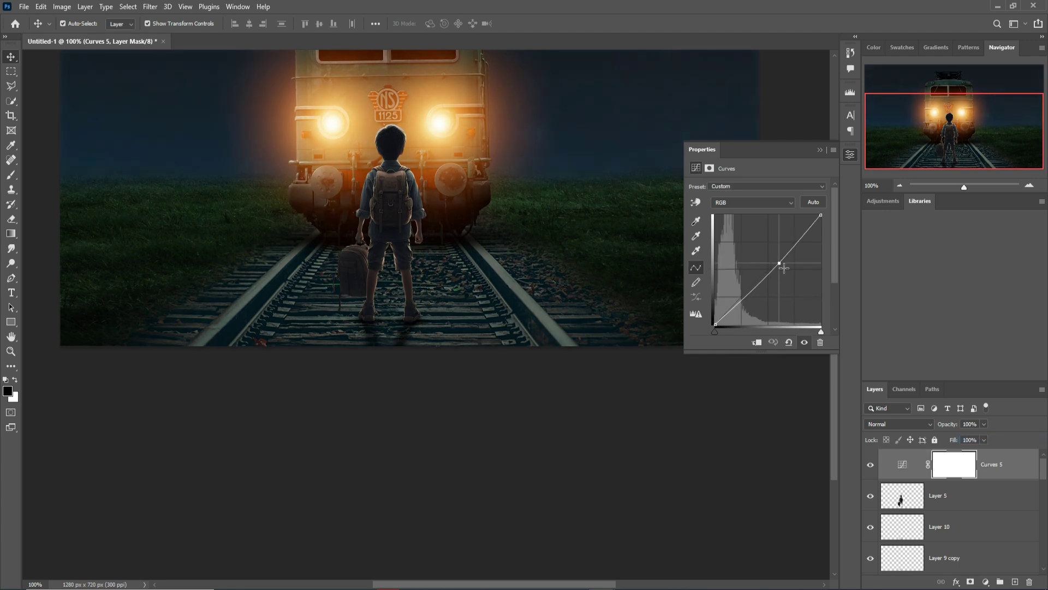
{"action": "left_click", "coordinate": [756, 342]}
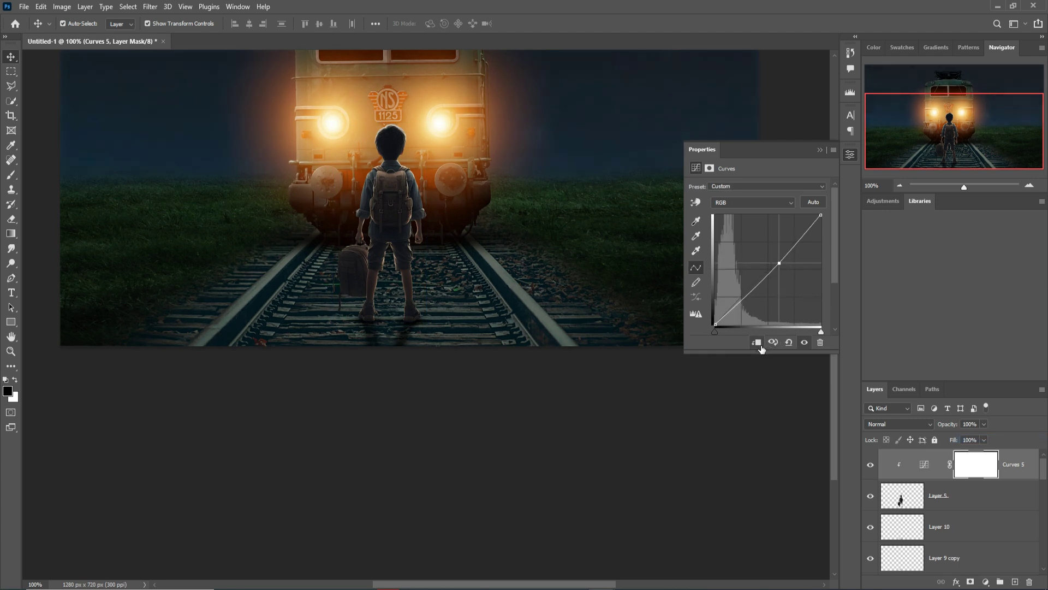
{"action": "left_click_drag", "start_coordinate": [782, 270], "coordinate": [786, 272]}
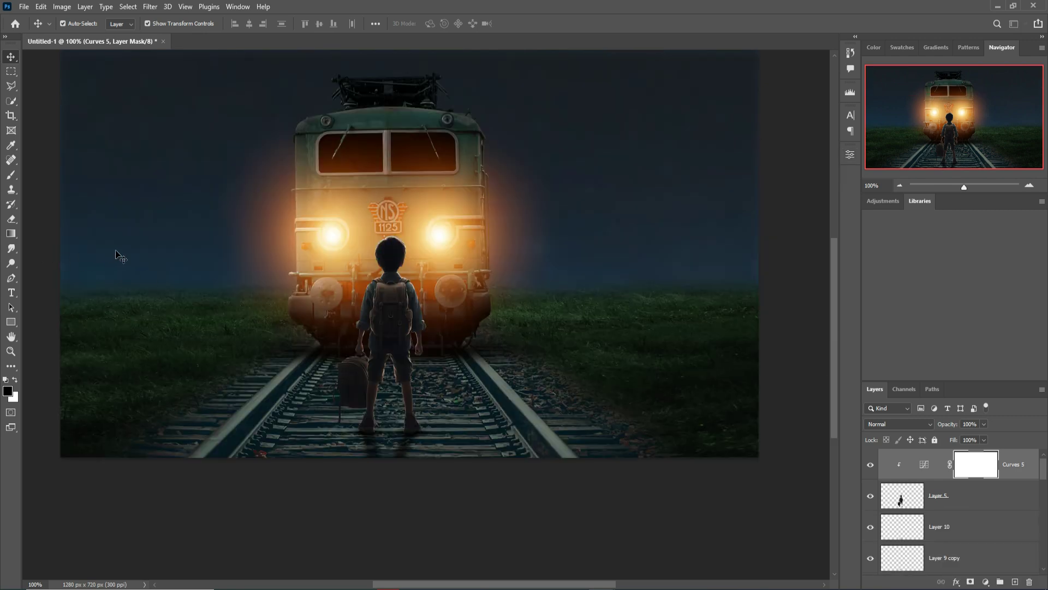
Smudge fine strands outward along the edges of the boy's hair with a 1–2 px brush at 80% strength.
{"action": "left_click", "coordinate": [12, 249]}
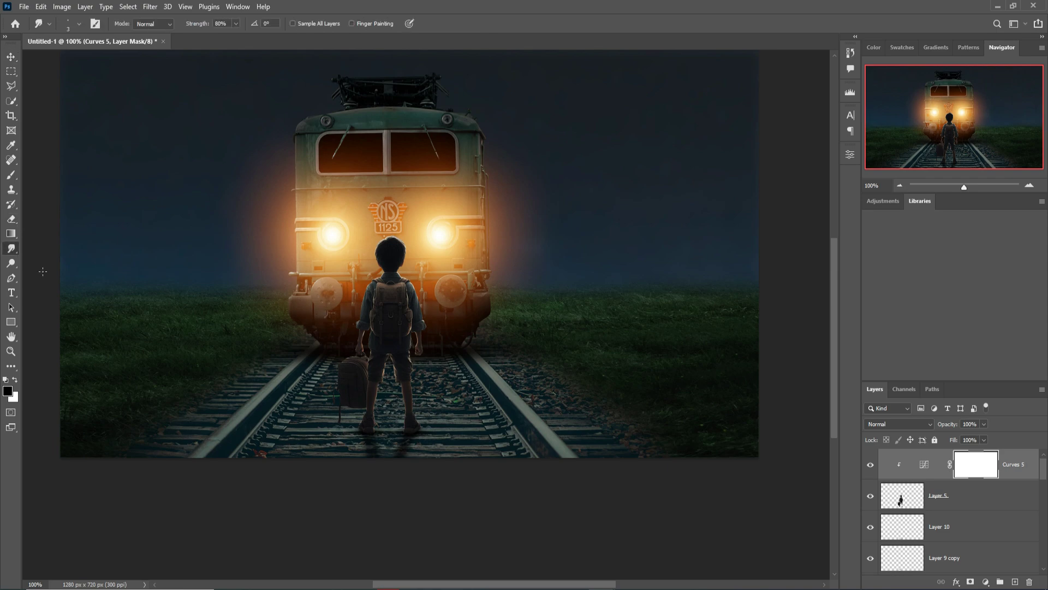
{"action": "key", "text": "ctrl+plus"}
{"action": "key", "text": "ctrl+plus"}
{"action": "key", "text": "ctrl+plus"}
{"action": "key", "text": "ctrl+plus"}
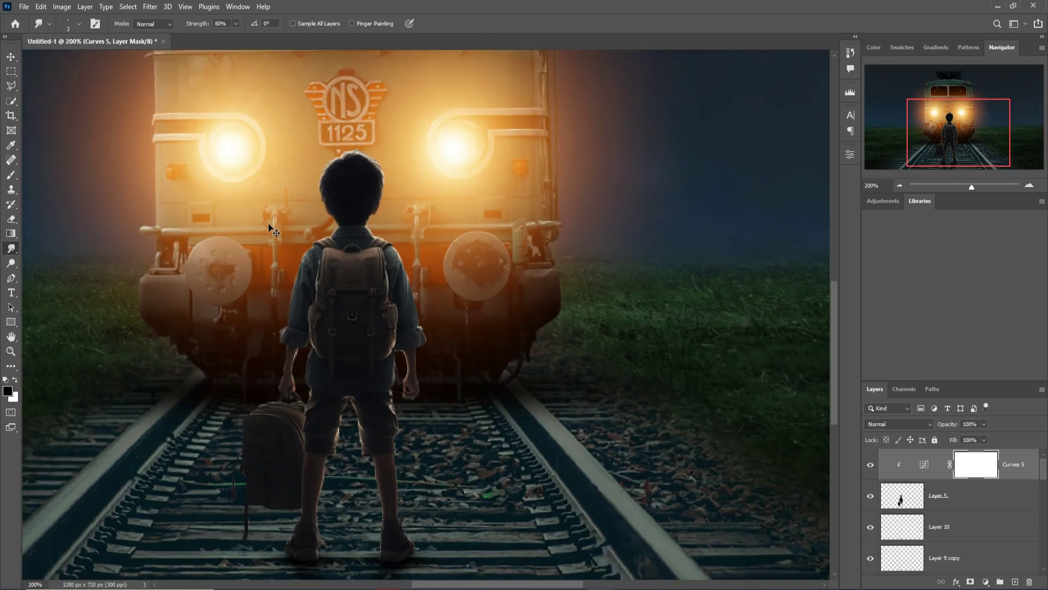
{"action": "left_click_drag", "start_coordinate": [305, 200], "coordinate": [524, 468]}
{"action": "key", "text": "["}
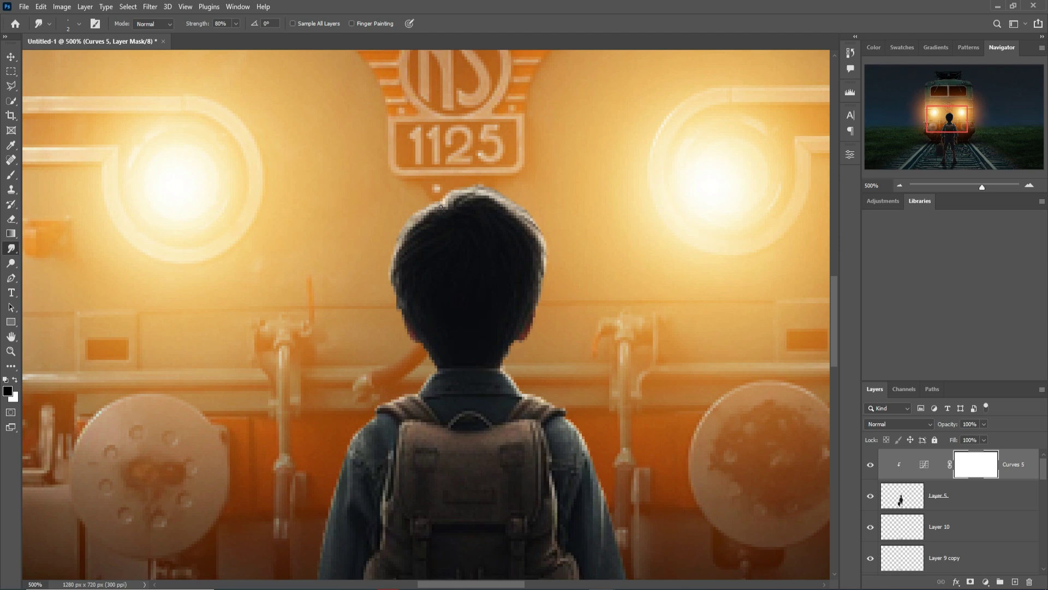
{"action": "left_click", "coordinate": [910, 500]}
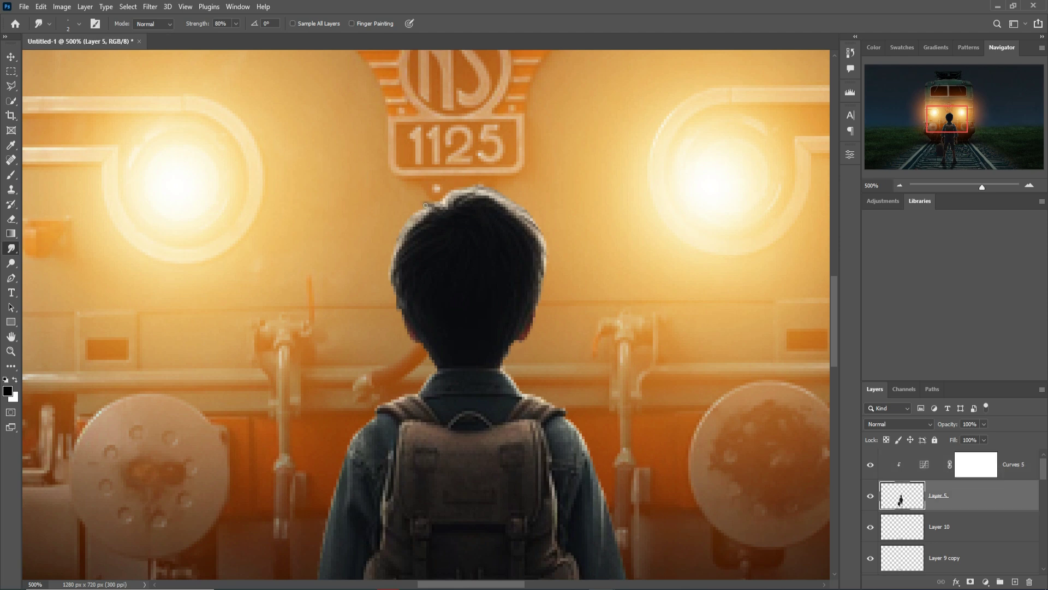
{"action": "mouse_move", "coordinate": [440, 211]}
{"action": "left_mouse_down"}
{"action": "mouse_move", "coordinate": [404, 215]}
{"action": "mouse_move", "coordinate": [433, 218]}
{"action": "mouse_move", "coordinate": [396, 258]}
{"action": "left_mouse_up"}
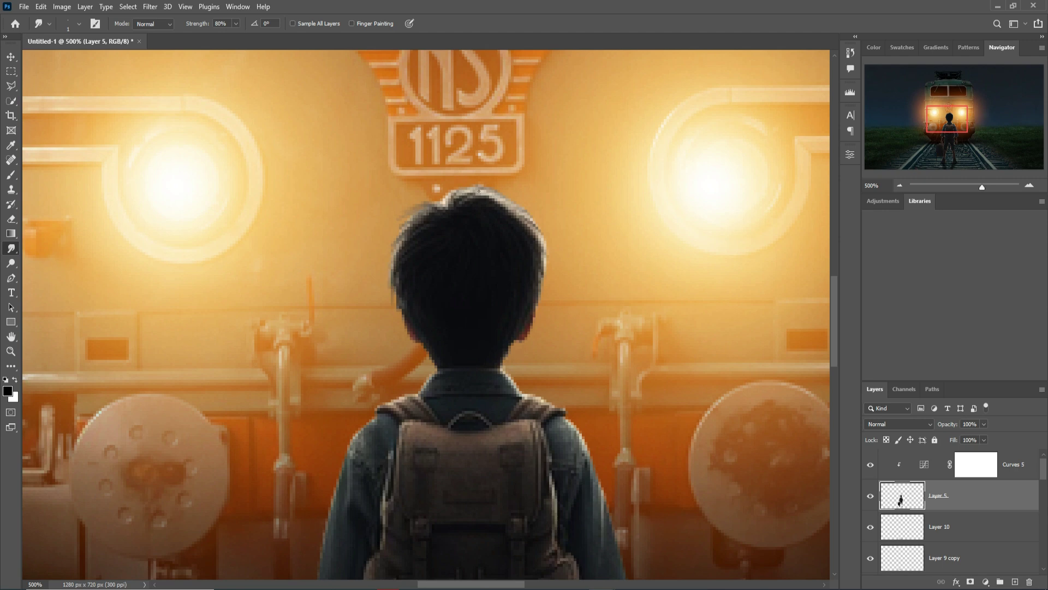
{"action": "mouse_move", "coordinate": [507, 207]}
{"action": "left_mouse_down"}
{"action": "mouse_move", "coordinate": [540, 231]}
{"action": "mouse_move", "coordinate": [545, 249]}
{"action": "left_mouse_up"}
{"action": "left_click_drag", "start_coordinate": [543, 254], "coordinate": [548, 281]}
{"action": "left_click_drag", "start_coordinate": [535, 294], "coordinate": [541, 322]}
{"action": "left_click_drag", "start_coordinate": [451, 204], "coordinate": [445, 193]}
{"action": "key", "text": "v"}
Create a new layer above the tracks' Curves adjustment, clip it to the tracks and set its blend mode to Linear Dodge (Add).
{"action": "key", "text": "ctrl+minus"}
{"action": "key", "text": "ctrl+minus"}
{"action": "key", "text": "ctrl+minus"}
{"action": "key", "text": "ctrl+minus"}
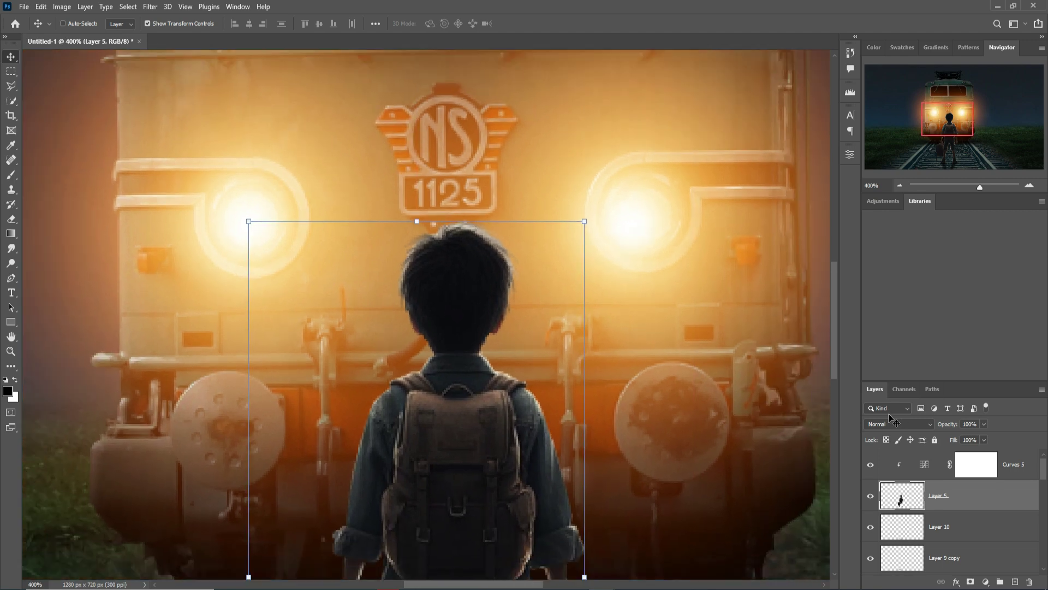
{"action": "key", "text": "ctrl+minus"}
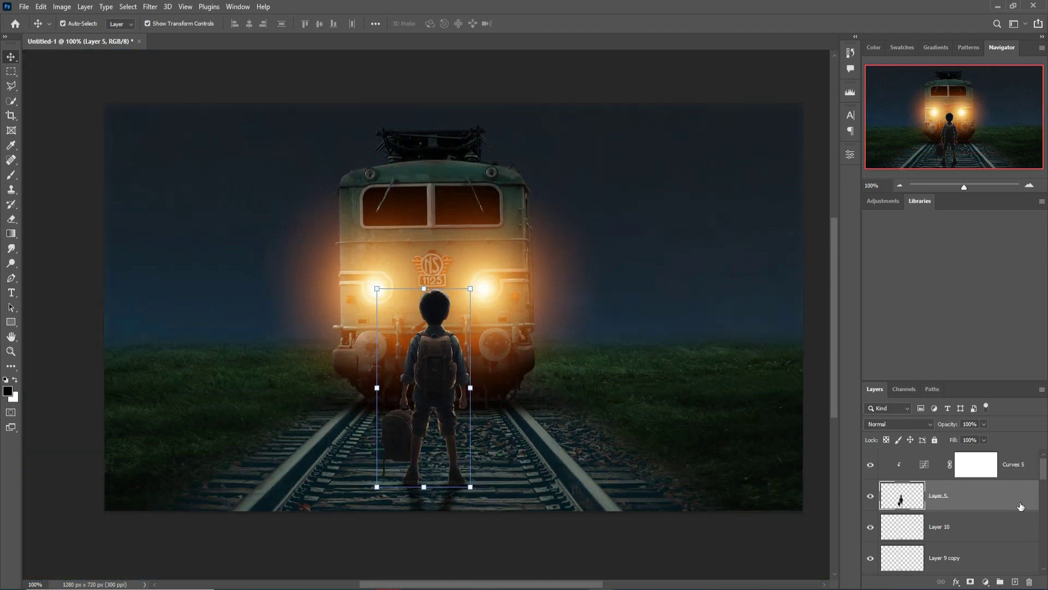
{"action": "scroll", "coordinate": [1017, 503], "scroll_direction": "down", "scroll_amount": 8}
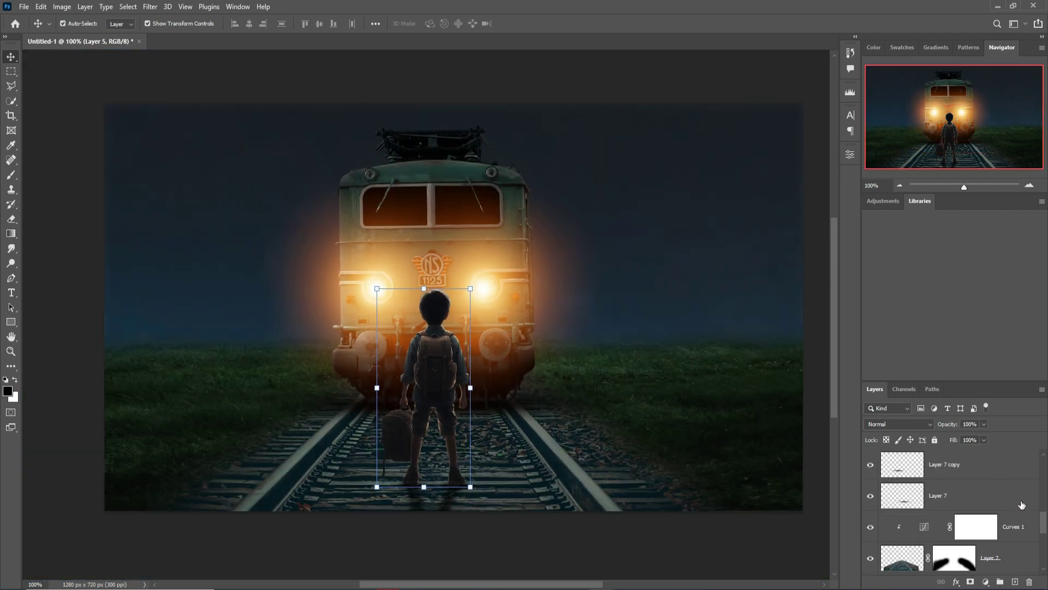
{"action": "left_click", "coordinate": [994, 507]}
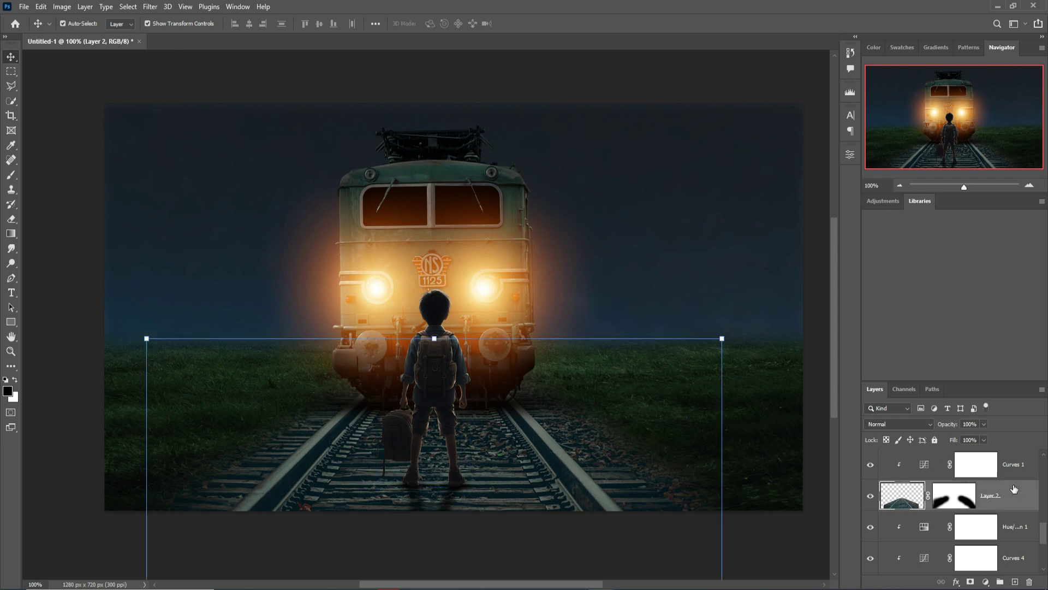
{"action": "scroll", "coordinate": [1014, 490], "scroll_direction": "up", "scroll_amount": 1}
{"action": "left_click", "coordinate": [1013, 495]}
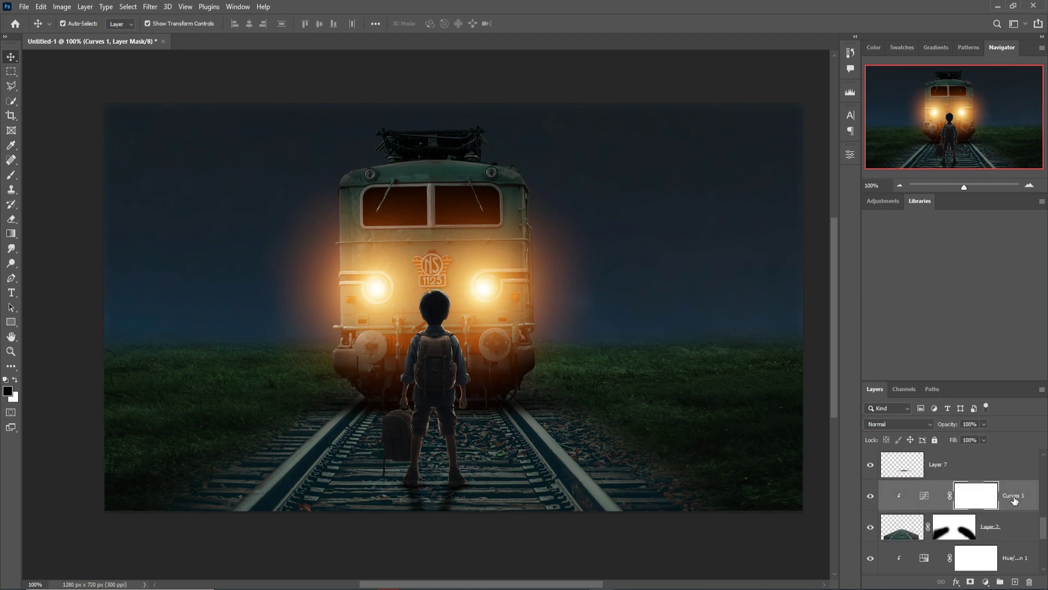
{"action": "left_click", "coordinate": [1016, 582]}
{"action": "right_click", "coordinate": [967, 499]}
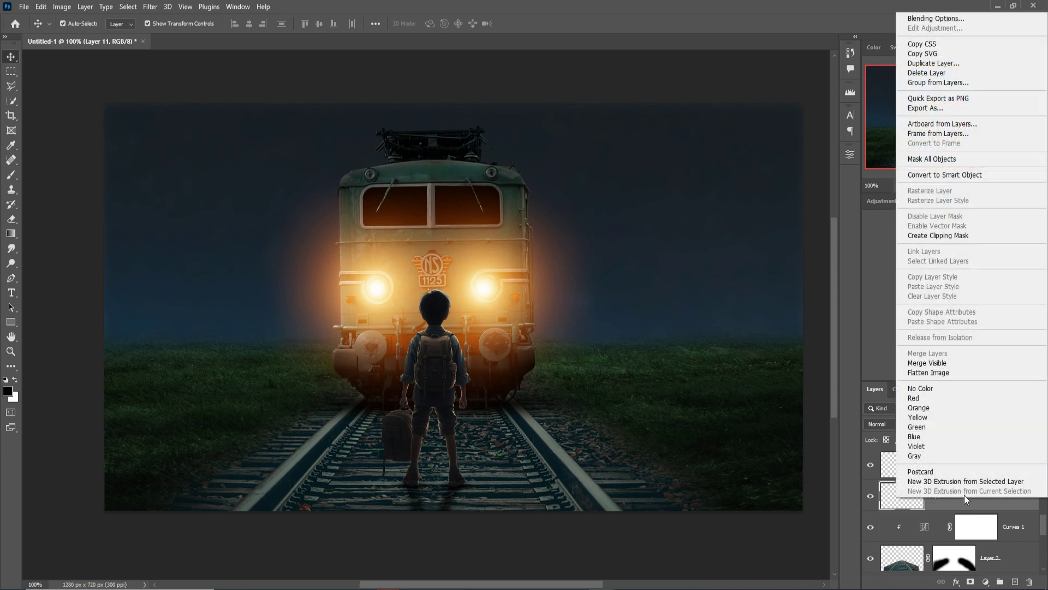
{"action": "left_click", "coordinate": [958, 236]}
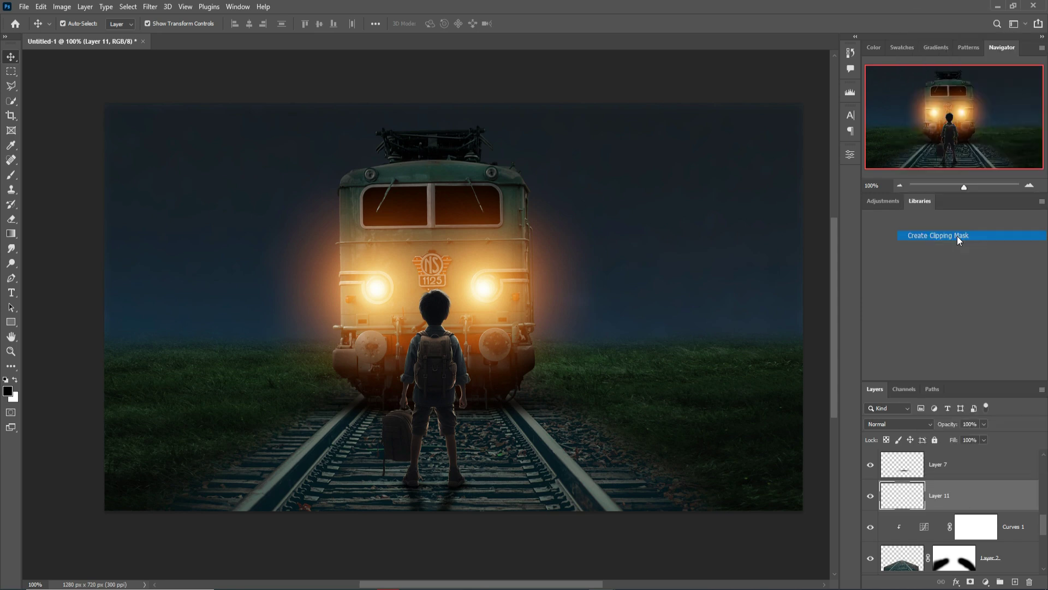
{"action": "left_click", "coordinate": [915, 423]}
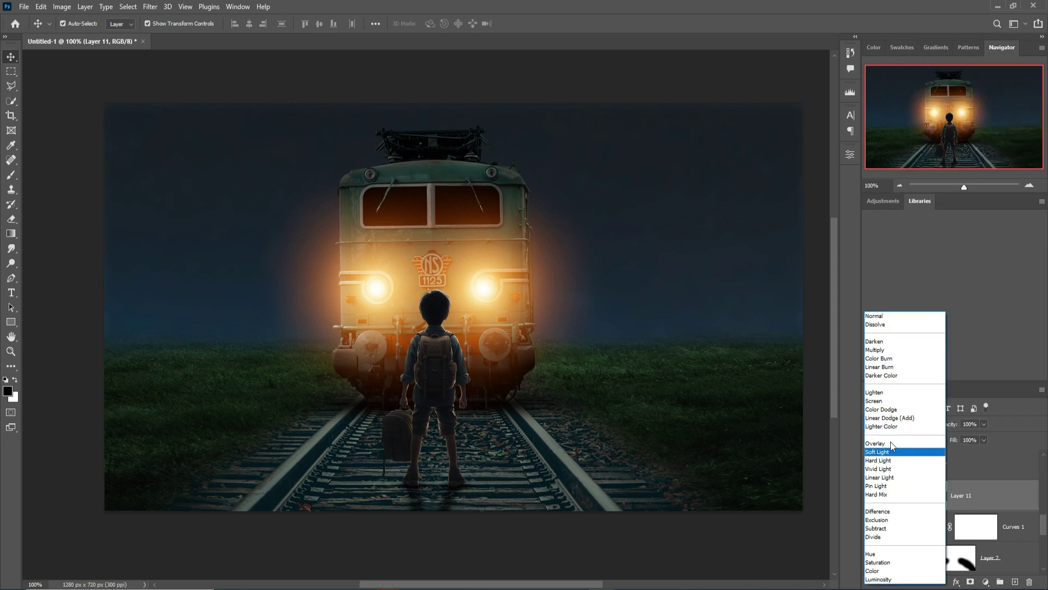
{"action": "left_click", "coordinate": [889, 418]}
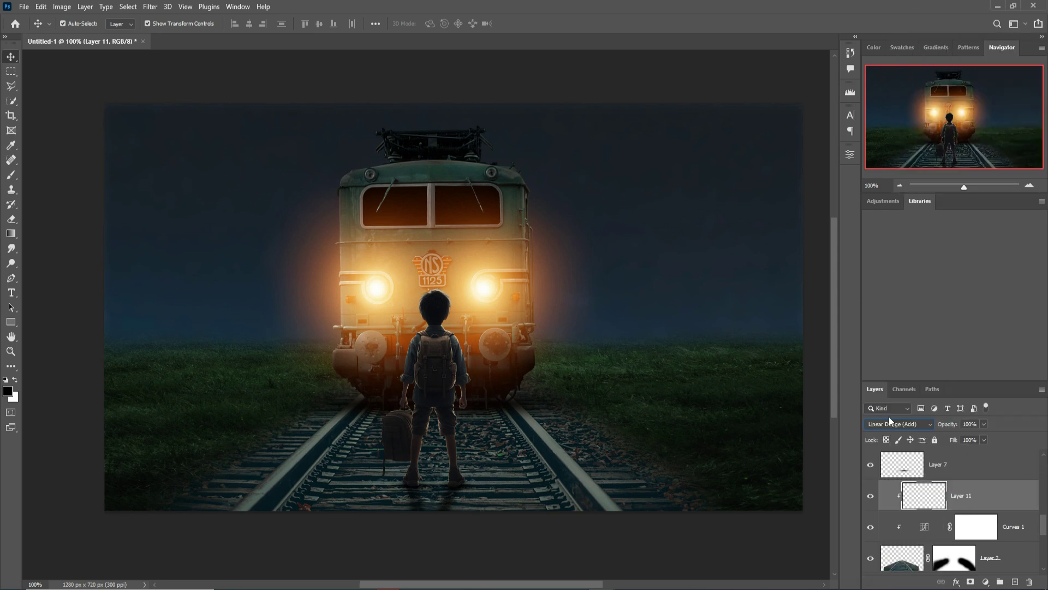
Add an orange Solid Color fill (fc6907) over the tracks with the clipped Linear Dodge layer selected.
{"action": "left_click", "coordinate": [984, 581]}
{"action": "left_click", "coordinate": [975, 382]}
{"action": "left_click", "coordinate": [889, 344]}
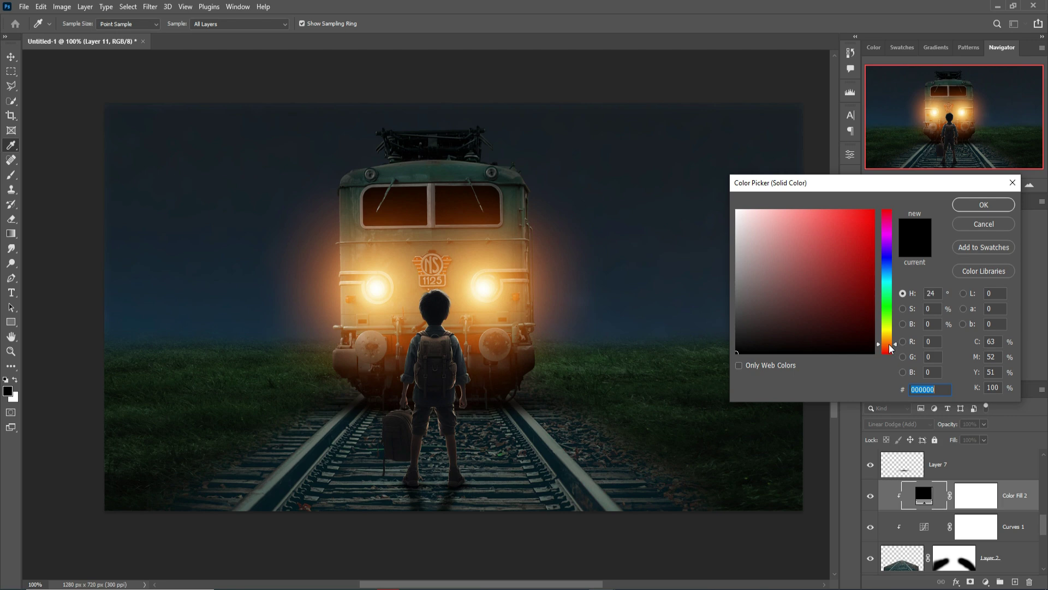
{"action": "left_click", "coordinate": [871, 211]}
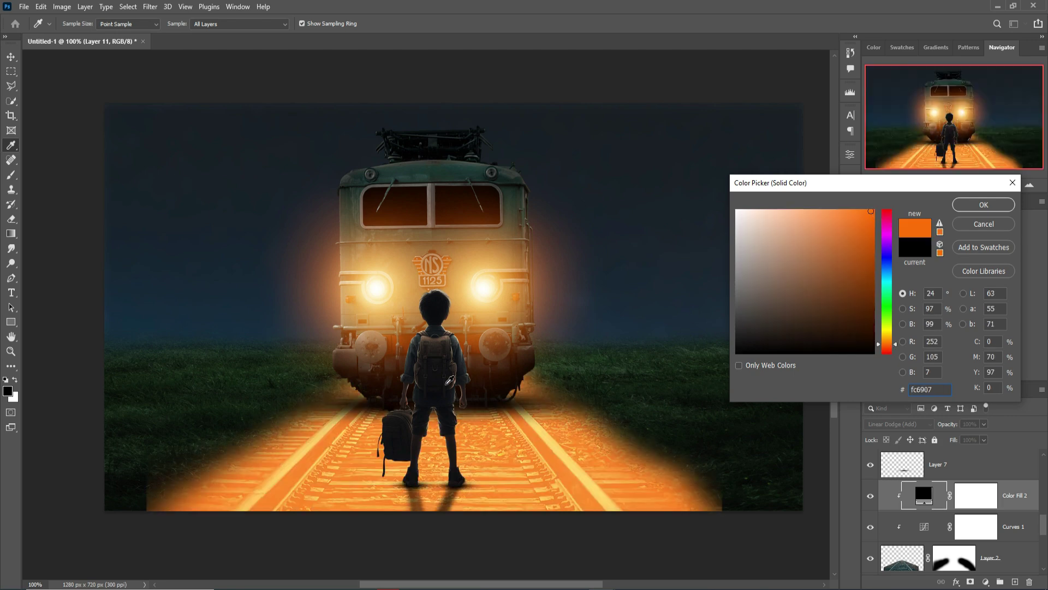
{"action": "left_click", "coordinate": [983, 205]}
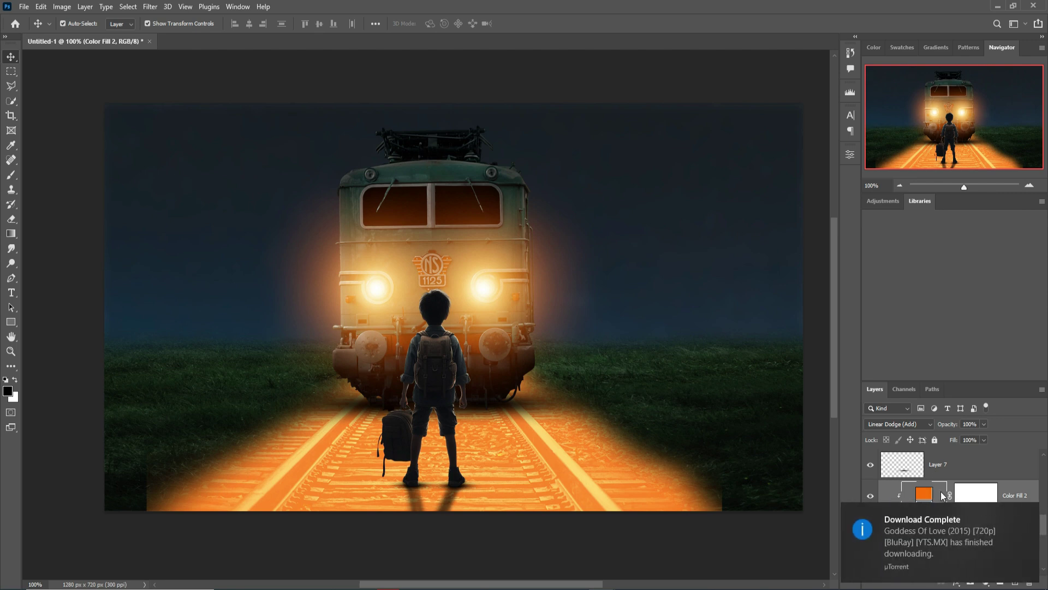
{"action": "left_click", "coordinate": [1030, 511]}
Split the orange fill's Underlying Layer black Blend If slider to 0 / 59 so the dark areas show through.
{"action": "right_click", "coordinate": [916, 501]}
{"action": "left_click", "coordinate": [941, 275]}
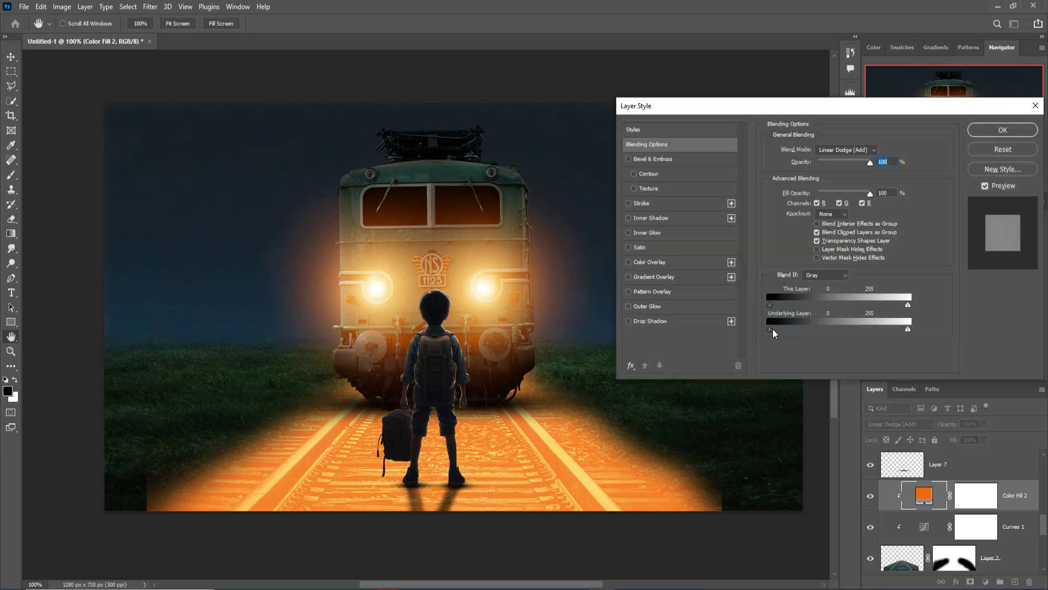
{"action": "left_click_drag", "start_coordinate": [772, 328], "coordinate": [802, 327]}
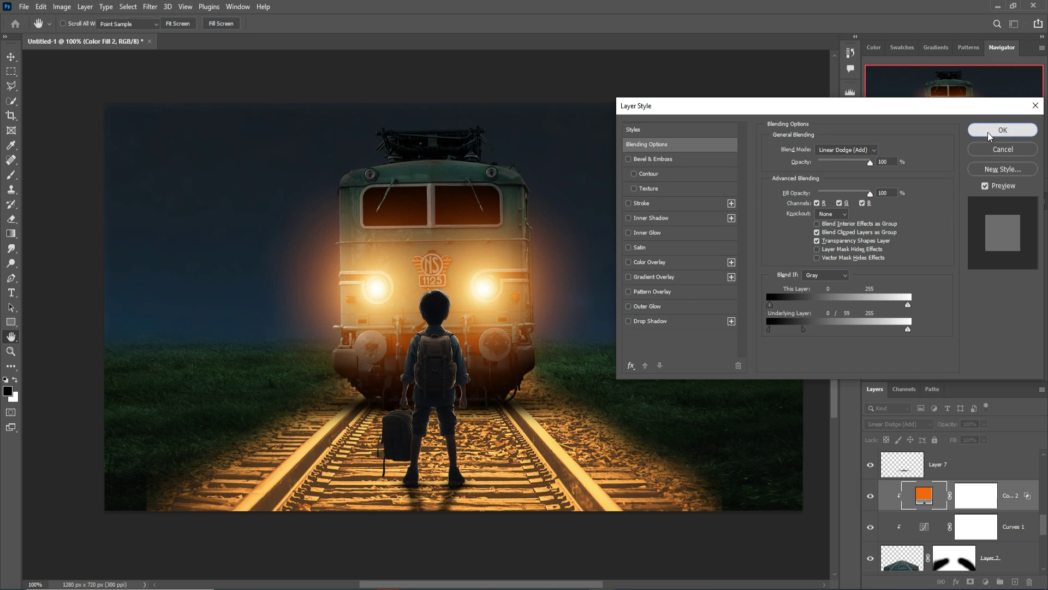
{"action": "left_click", "coordinate": [987, 131]}
Invert the orange fill's mask and reveal a soft glow on the tracks behind the boy's legs with an enlarged white brush at 100% opacity.
{"action": "left_click", "coordinate": [977, 498]}
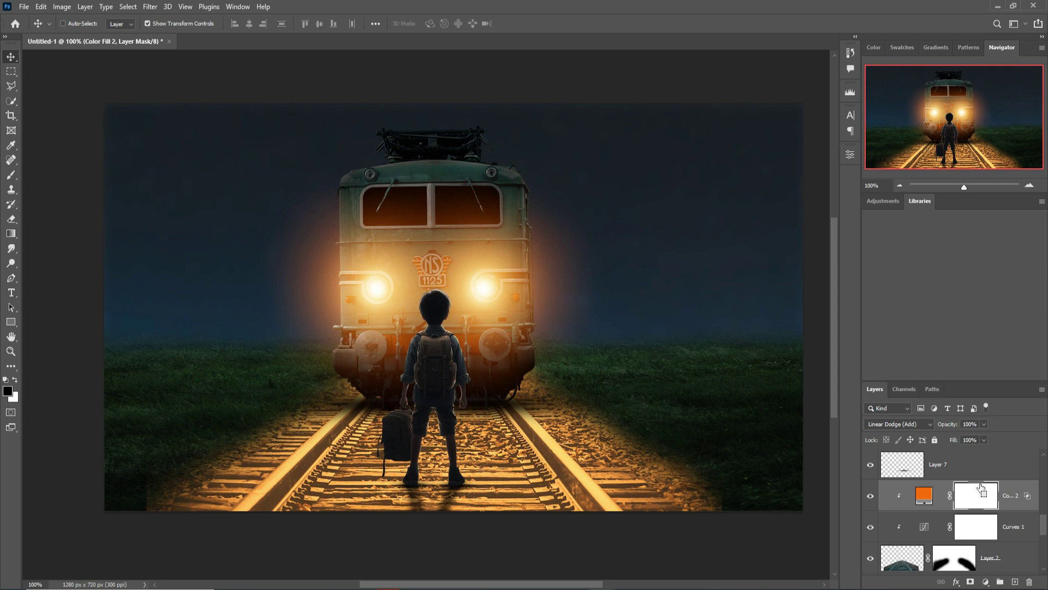
{"action": "key", "text": "ctrl+i"}
{"action": "left_click", "coordinate": [9, 177]}
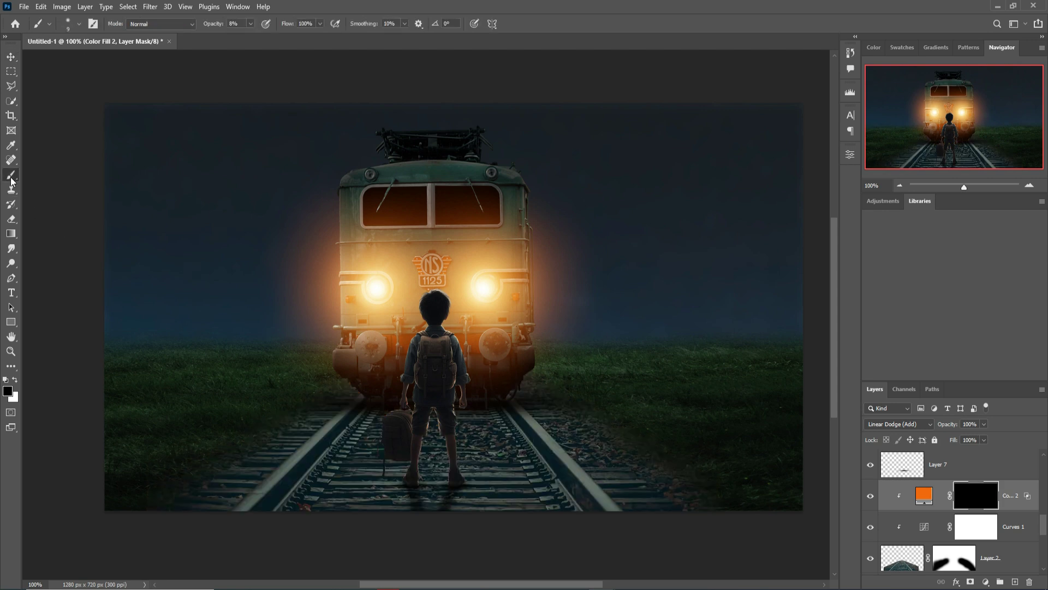
{"action": "left_click", "coordinate": [250, 24]}
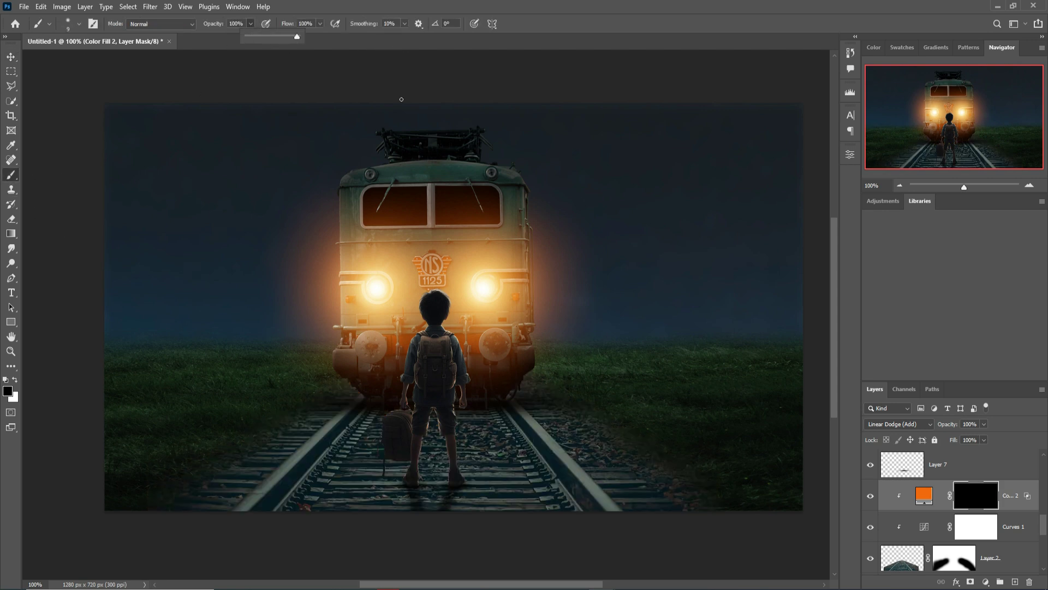
{"action": "left_click", "coordinate": [15, 380]}
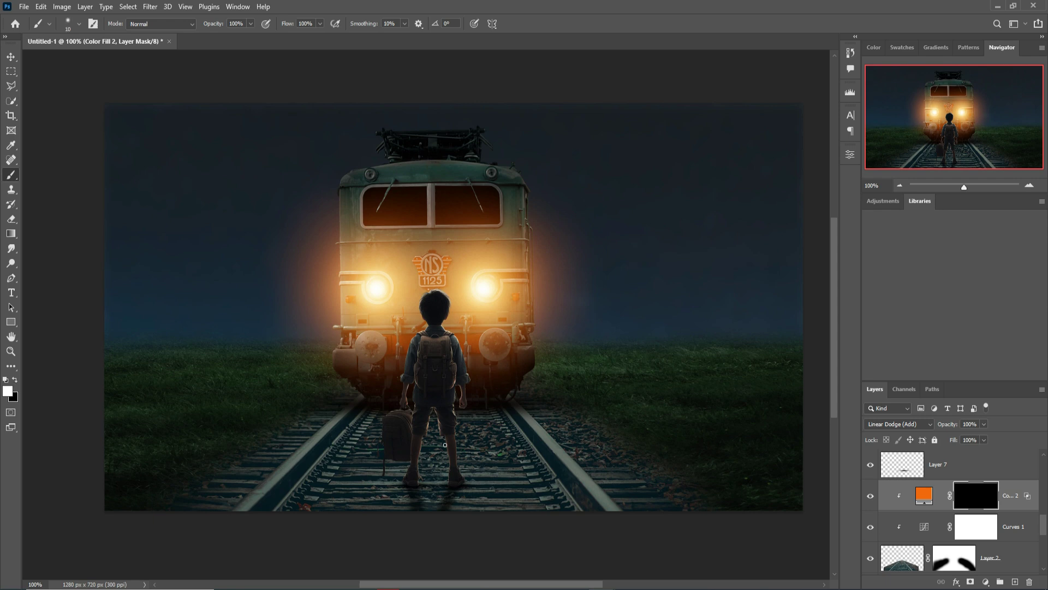
{"action": "key", "text": "bracketright"}
{"action": "key", "text": "bracketright"}
{"action": "key", "text": "bracketright"}
{"action": "key", "text": "bracketright"}
{"action": "key", "text": "bracketright"}
{"action": "key", "text": "bracketright"}
{"action": "key", "text": "bracketright"}
{"action": "key", "text": "bracketright"}
{"action": "key", "text": "bracketright"}
{"action": "key", "text": "bracketright"}
{"action": "key", "text": "bracketright"}
{"action": "key", "text": "bracketright"}
{"action": "key", "text": "bracketright"}
{"action": "left_click", "coordinate": [431, 432]}
Stretch the masked orange glow horizontally in both directions so it spreads across the rails.
{"action": "key", "text": "ctrl+t"}
{"action": "left_click_drag", "start_coordinate": [508, 432], "coordinate": [623, 432]}
{"action": "left_click_drag", "start_coordinate": [624, 432], "coordinate": [662, 432]}
{"action": "left_click_drag", "start_coordinate": [243, 439], "coordinate": [163, 440]}
{"action": "left_click", "coordinate": [540, 23]}
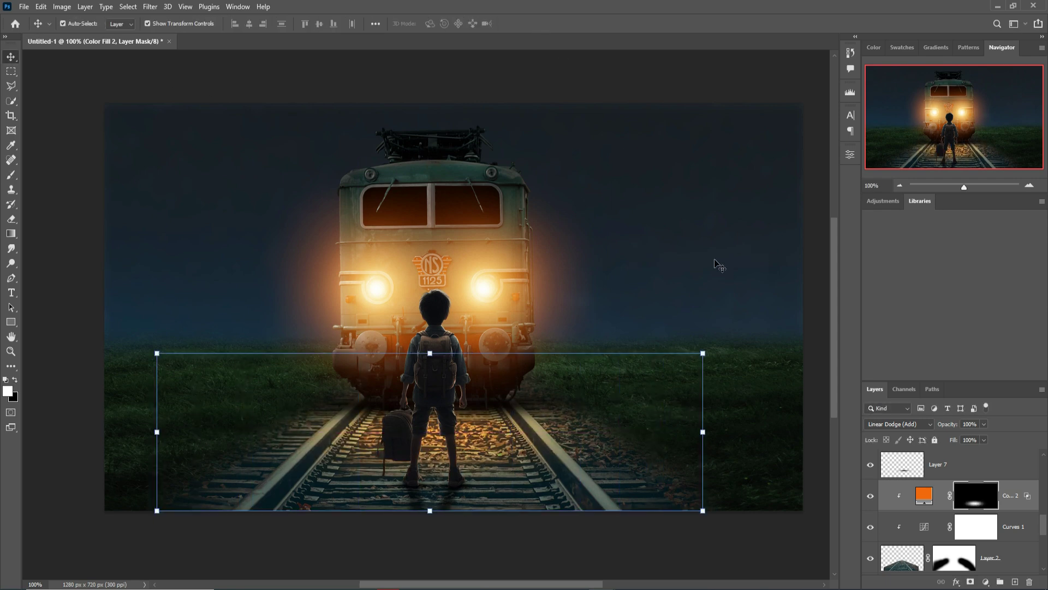
Create a new layer above the train's Curves adjustment, clip it to the train and set its blend mode to Linear Dodge (Add).
{"action": "scroll", "coordinate": [931, 525], "scroll_direction": "up", "scroll_amount": 4}
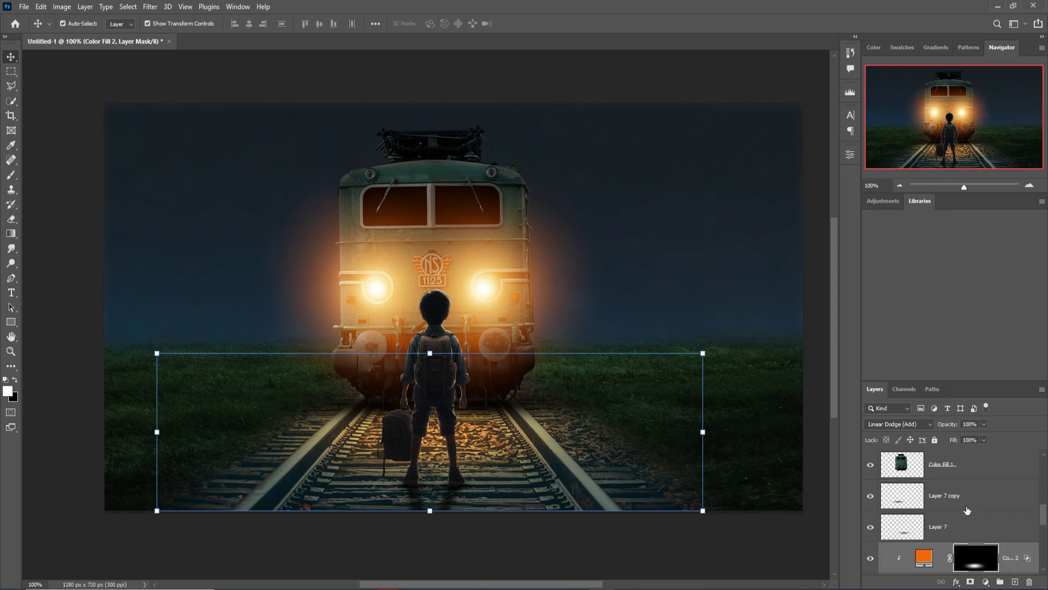
{"action": "left_click", "coordinate": [969, 521]}
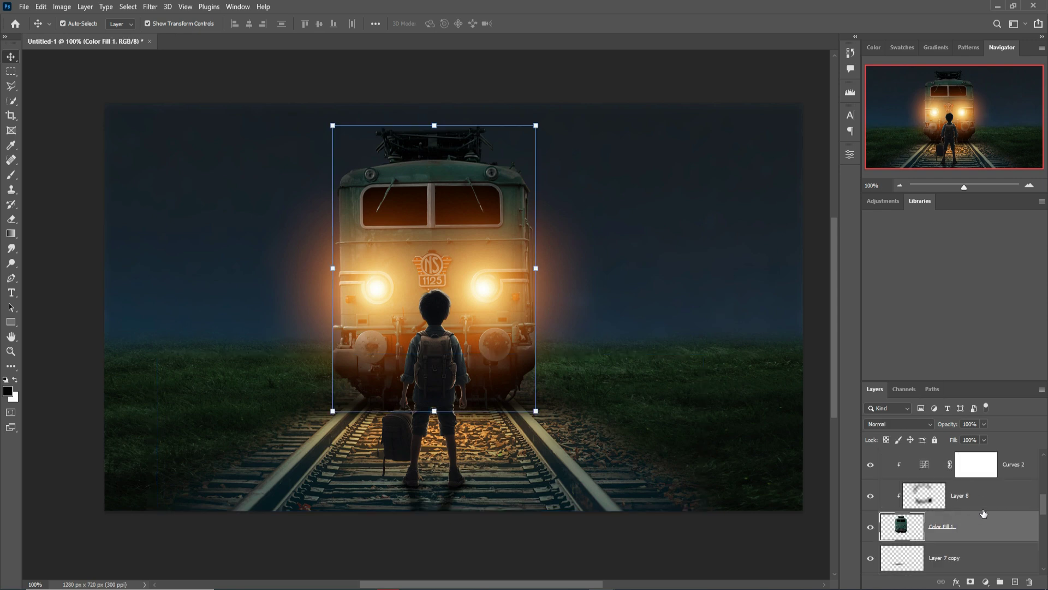
{"action": "scroll", "coordinate": [981, 516], "scroll_direction": "up", "scroll_amount": 2}
{"action": "left_click", "coordinate": [1039, 525]}
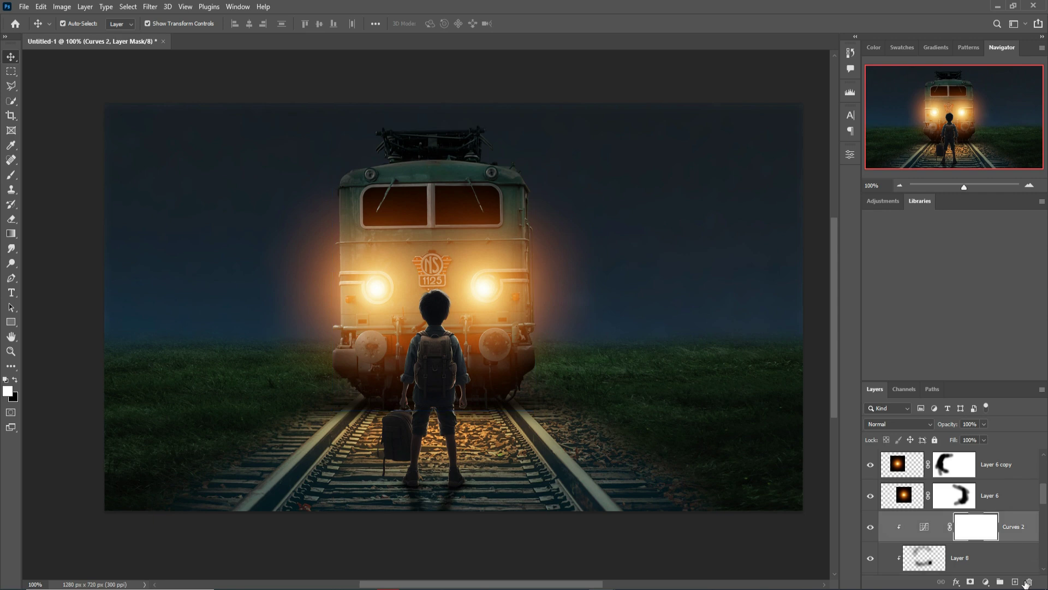
{"action": "left_click", "coordinate": [1016, 581]}
{"action": "right_click", "coordinate": [990, 537]}
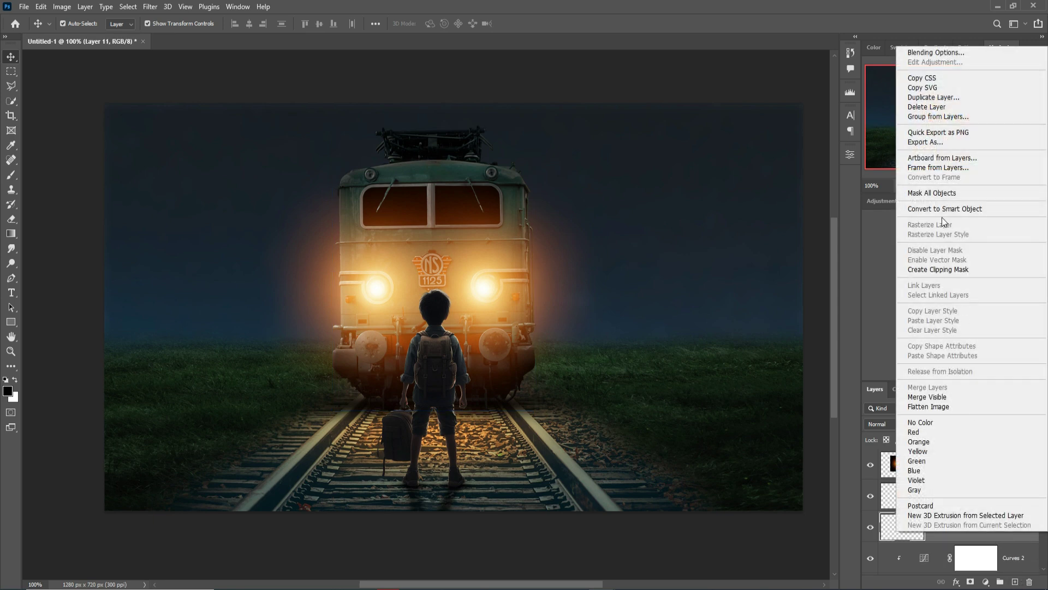
{"action": "left_click", "coordinate": [929, 269]}
{"action": "left_click", "coordinate": [929, 424]}
{"action": "left_click", "coordinate": [923, 424]}
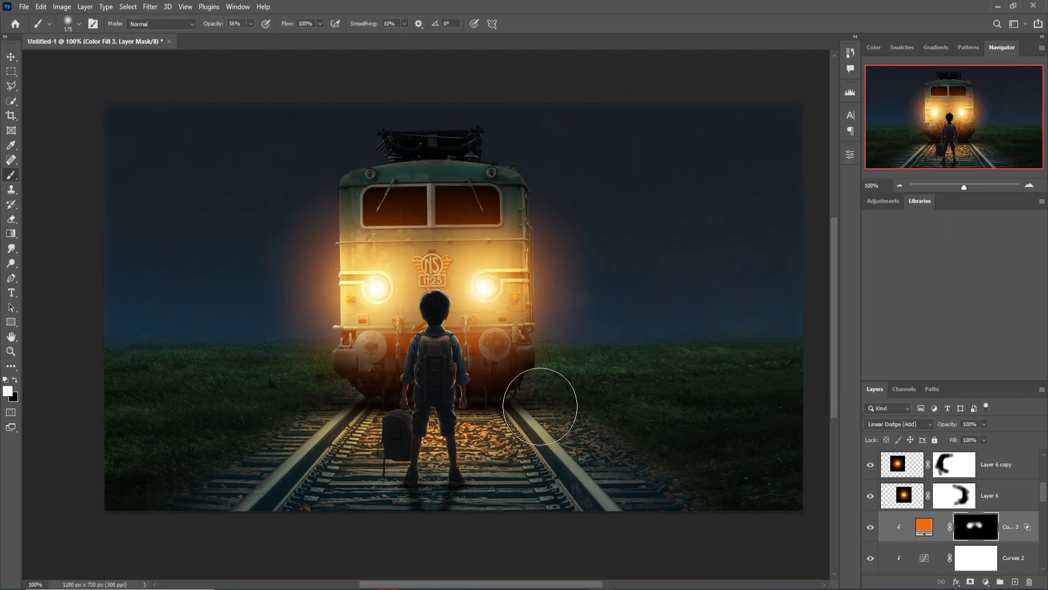
Paint warm light onto the train's front and reduce an orange (fda306) fill clipped to the boy to a rim light along his edges.
{"action": "left_click_drag", "start_coordinate": [538, 398], "coordinate": [534, 318]}
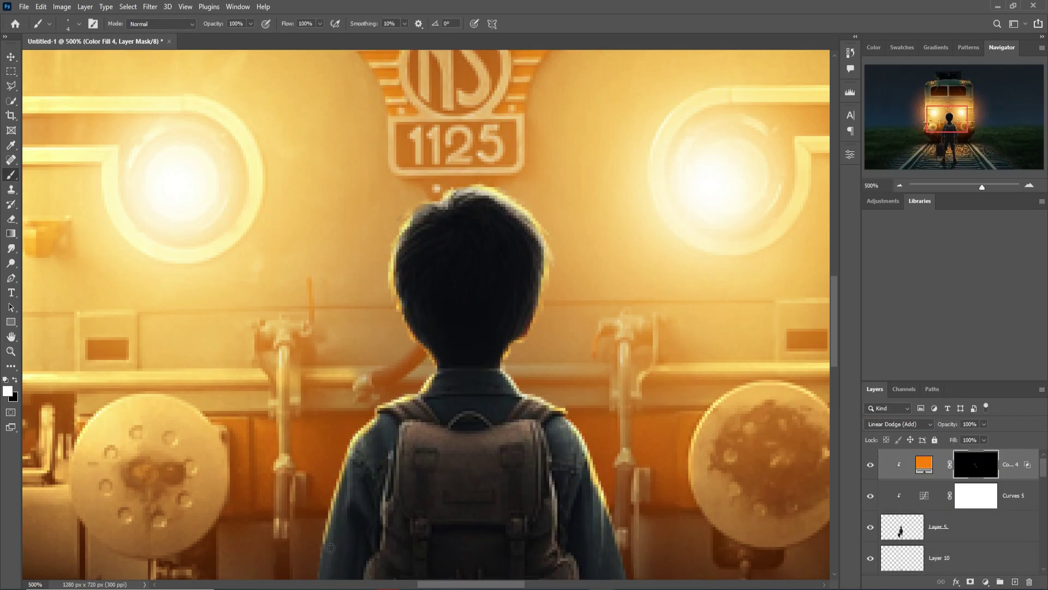
{"action": "left_click_drag", "start_coordinate": [331, 547], "coordinate": [464, 60]}
{"action": "left_click_drag", "start_coordinate": [570, 250], "coordinate": [551, 456]}
{"action": "left_click_drag", "start_coordinate": [651, 157], "coordinate": [703, 338]}
{"action": "left_click_drag", "start_coordinate": [733, 150], "coordinate": [751, 398]}
{"action": "left_click_drag", "start_coordinate": [523, 213], "coordinate": [516, 316]}
{"action": "left_click_drag", "start_coordinate": [726, 232], "coordinate": [764, 348]}
{"action": "left_click_drag", "start_coordinate": [623, 147], "coordinate": [503, 397]}
Add a red-and-white milestone to the right of the tracks and a tall trunk at the left edge, shaded to match the night scene.
{"action": "key", "text": "3"}
{"action": "key", "text": "3"}
{"action": "left_click_drag", "start_coordinate": [655, 327], "coordinate": [735, 468]}
{"action": "left_click_drag", "start_coordinate": [519, 431], "coordinate": [458, 71]}
{"action": "left_click_drag", "start_coordinate": [306, 257], "coordinate": [213, 447]}
{"action": "left_click_drag", "start_coordinate": [536, 81], "coordinate": [589, 273]}
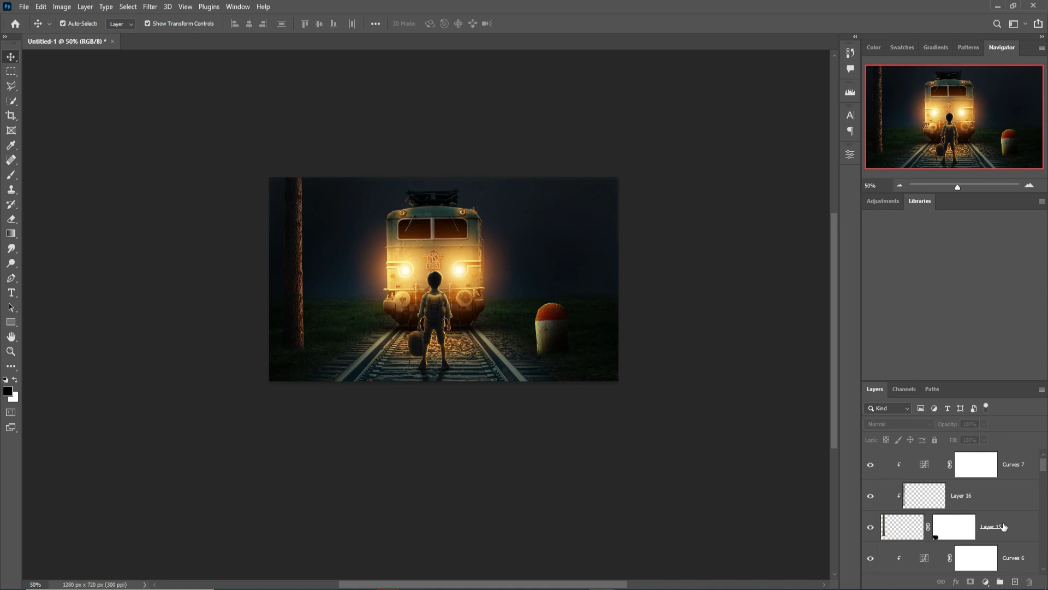
Stamp all visible layers into a new layer above the topmost Curves adjustment and convert it to a smart object.
{"action": "left_click", "coordinate": [1019, 473]}
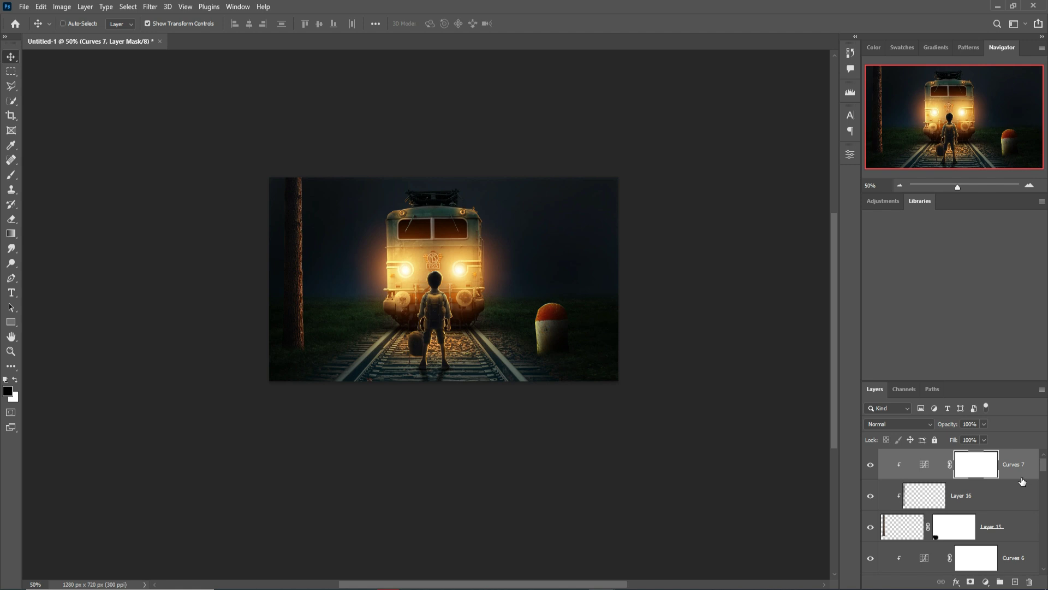
{"action": "key", "text": "ctrl+shift+alt+e"}
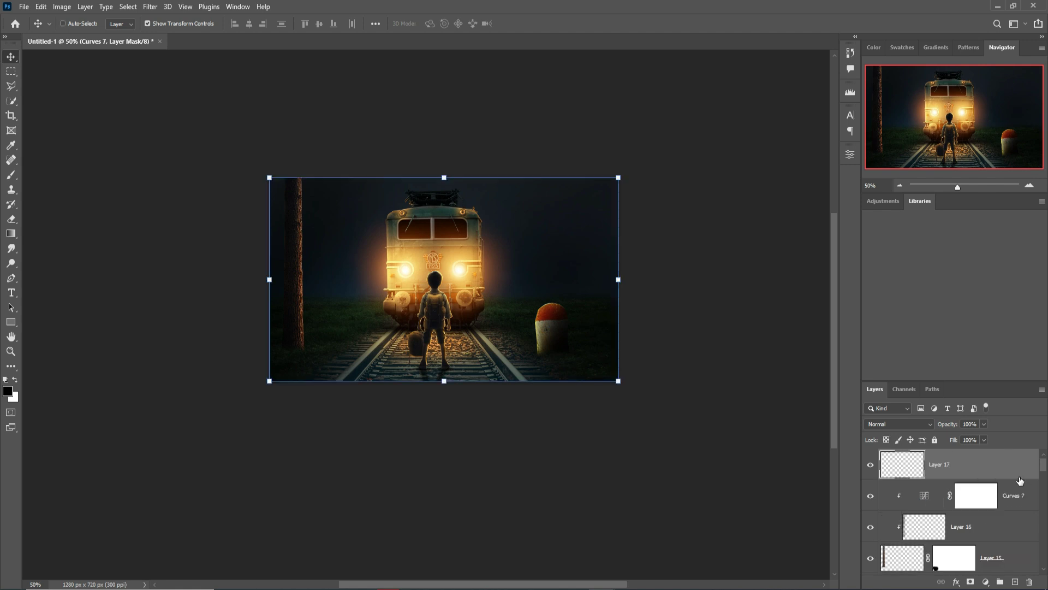
{"action": "right_click", "coordinate": [1011, 472]}
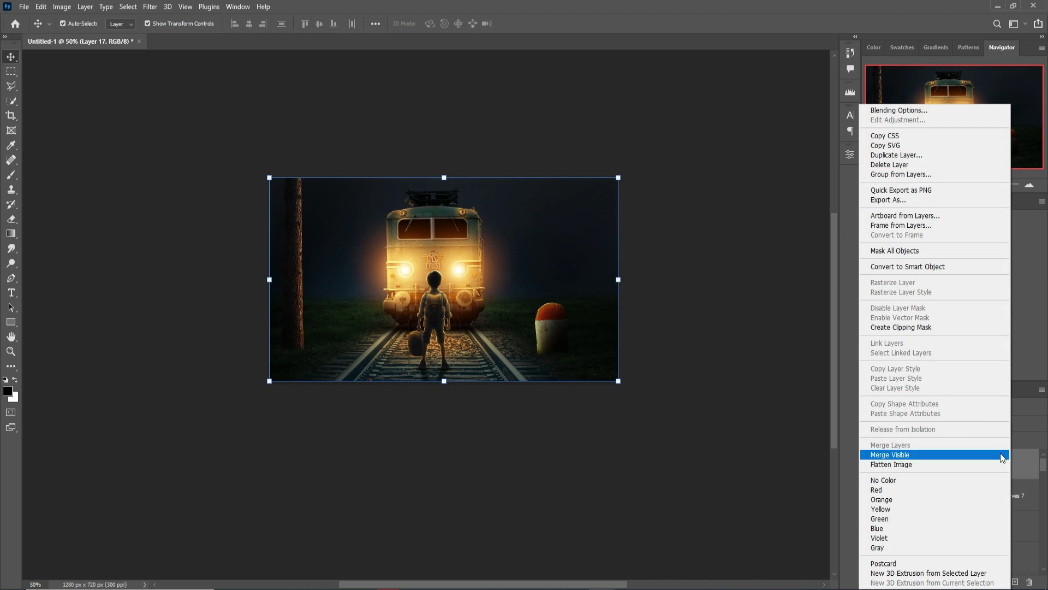
{"action": "left_click", "coordinate": [909, 268]}
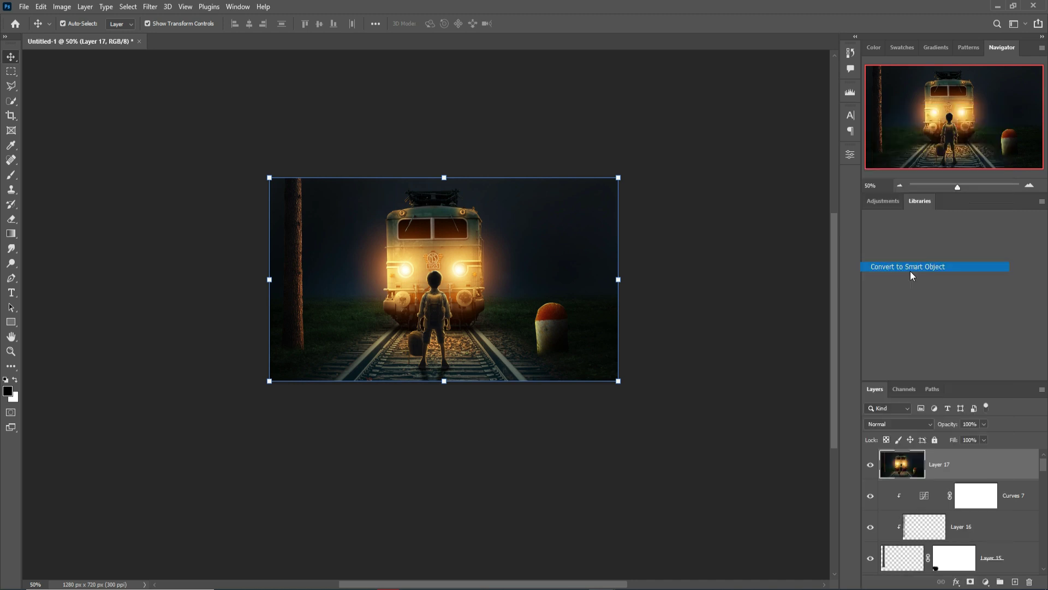
In Camera Raw Filter, set Exposure -0.20, Contrast +10, Highlights +8, Shadows -7, Whites +5, Blacks -8 and Clarity +11, and slightly raise Saturation.
{"action": "left_click", "coordinate": [150, 7]}
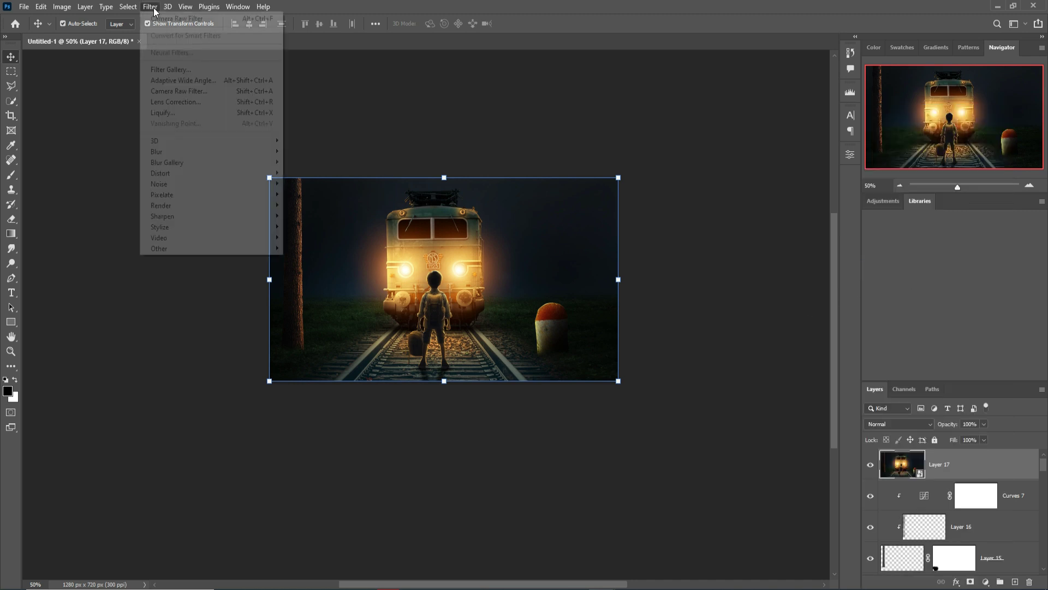
{"action": "left_click", "coordinate": [169, 90]}
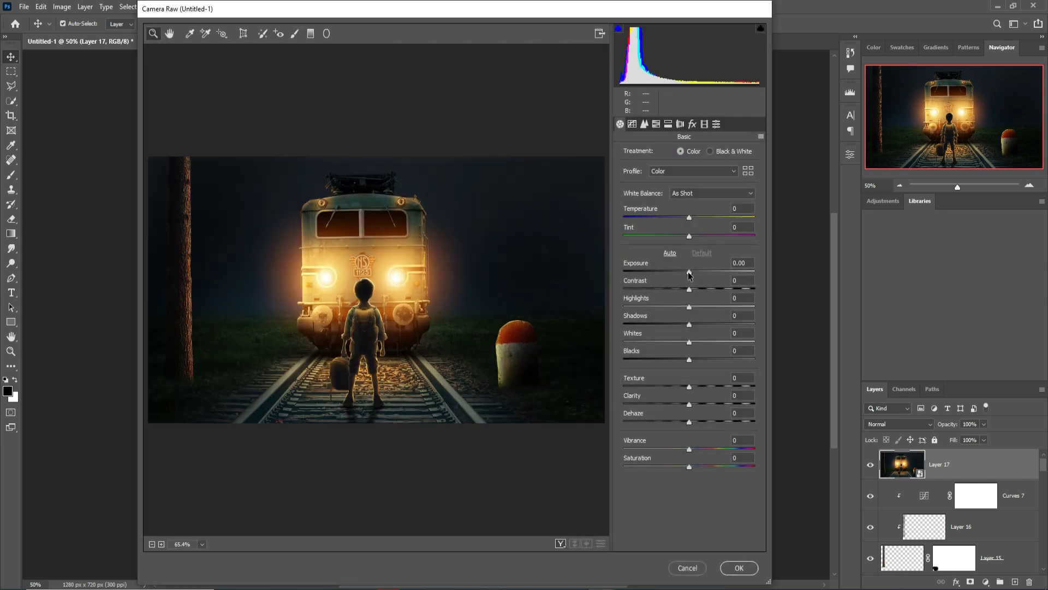
{"action": "left_click_drag", "start_coordinate": [689, 273], "coordinate": [686, 272]}
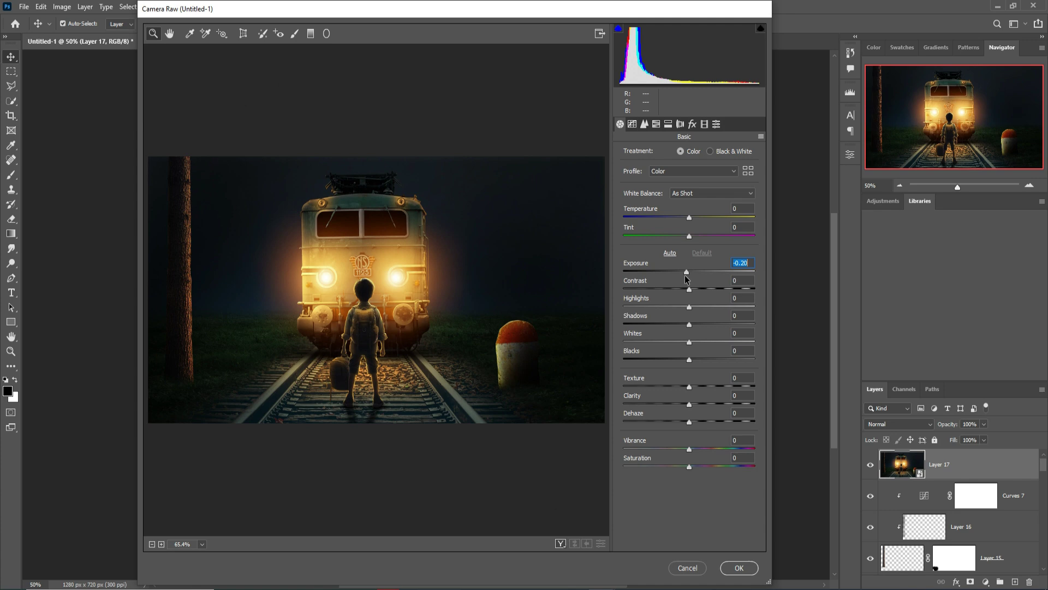
{"action": "left_click_drag", "start_coordinate": [694, 292], "coordinate": [684, 358]}
{"action": "left_click", "coordinate": [689, 324]}
{"action": "left_click", "coordinate": [689, 403]}
{"action": "left_click_drag", "start_coordinate": [689, 401], "coordinate": [697, 402]}
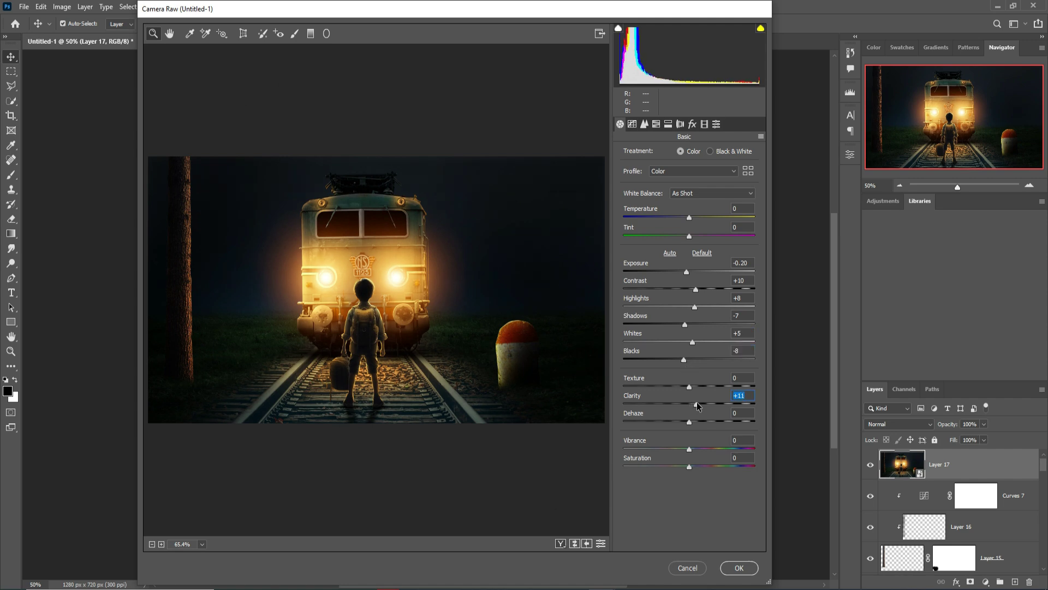
{"action": "left_click", "coordinate": [689, 466]}
{"action": "left_click_drag", "start_coordinate": [689, 466], "coordinate": [690, 466]}
Adjust the parametric tone curve's tonal ranges and increase the sharpening amount in the Camera Raw Filter.
{"action": "left_click", "coordinate": [634, 122]}
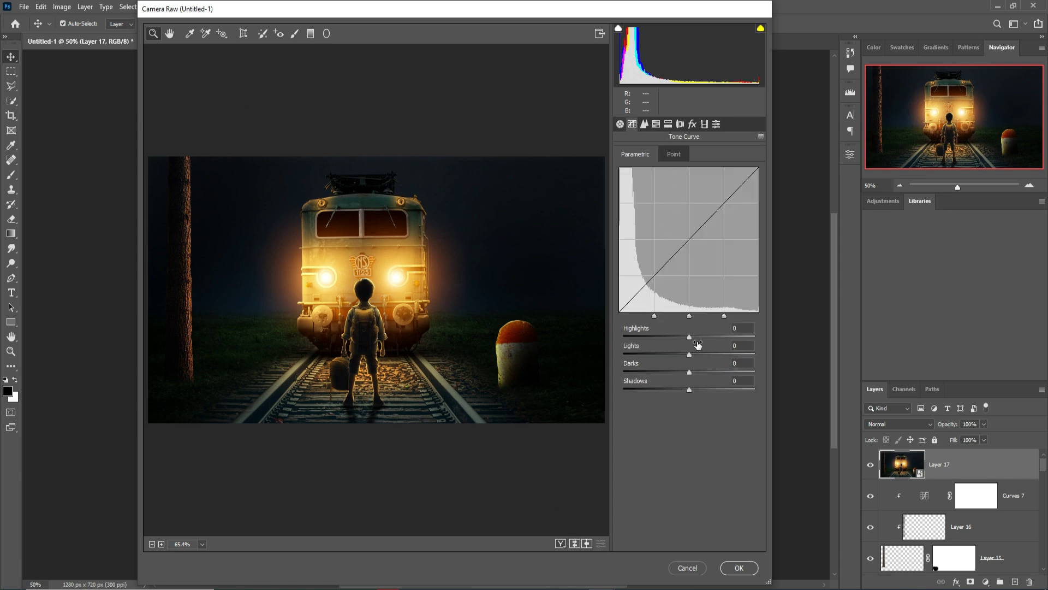
{"action": "left_click_drag", "start_coordinate": [689, 336], "coordinate": [694, 391]}
{"action": "left_click", "coordinate": [645, 125]}
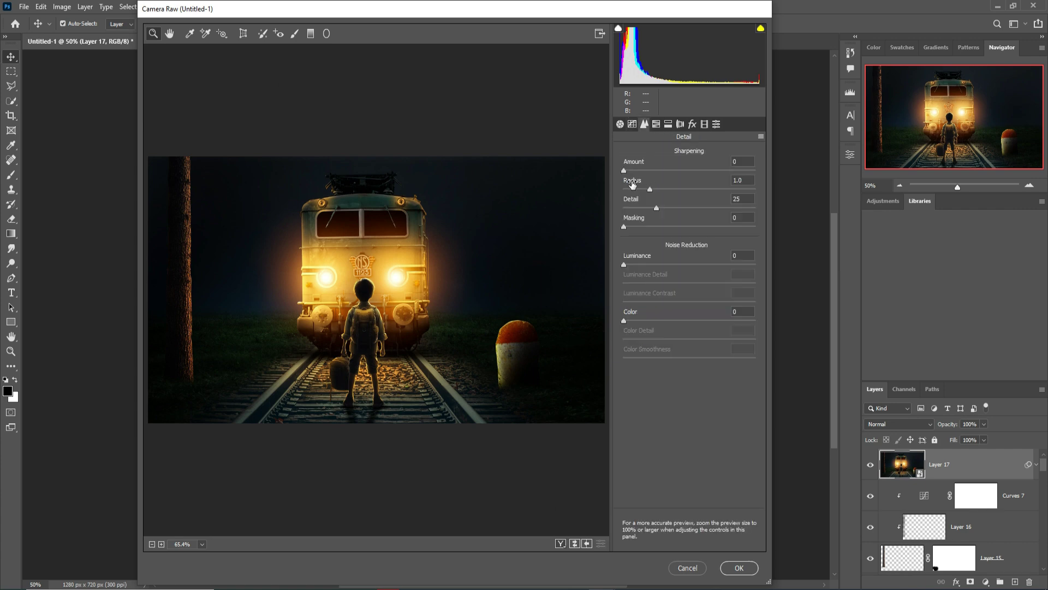
{"action": "left_click_drag", "start_coordinate": [628, 173], "coordinate": [675, 173]}
Split-tone the image with highlights at hue 38, saturation 6 and shadows at hue 185, saturation 8.
{"action": "left_click", "coordinate": [666, 125]}
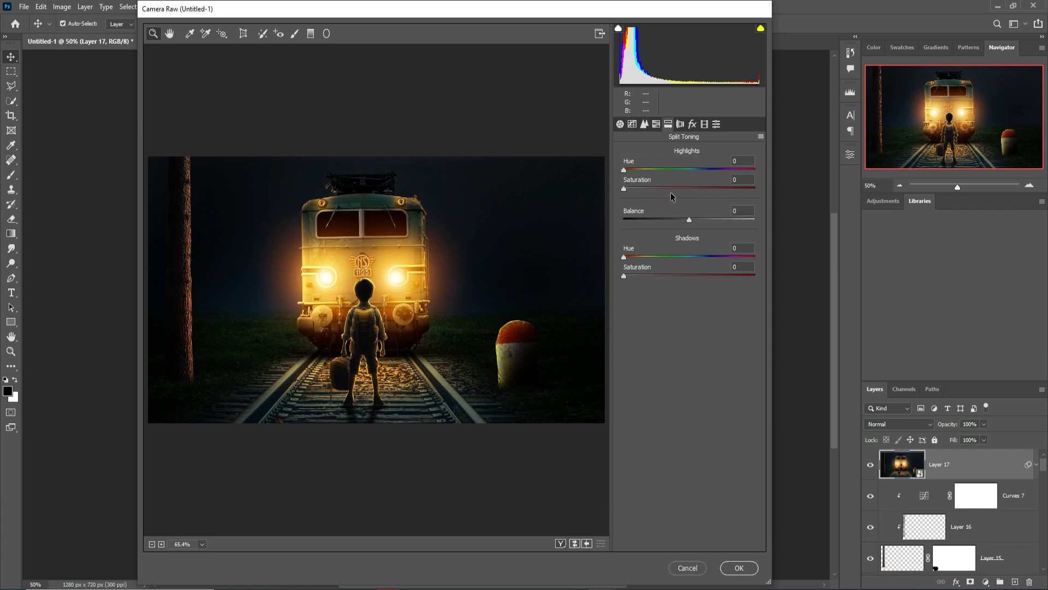
{"action": "mouse_move", "coordinate": [627, 172]}
{"action": "left_mouse_down"}
{"action": "mouse_move", "coordinate": [640, 171]}
{"action": "mouse_move", "coordinate": [633, 188]}
{"action": "left_mouse_up"}
{"action": "left_click_drag", "start_coordinate": [623, 257], "coordinate": [691, 257]}
{"action": "left_click_drag", "start_coordinate": [624, 275], "coordinate": [635, 275]}
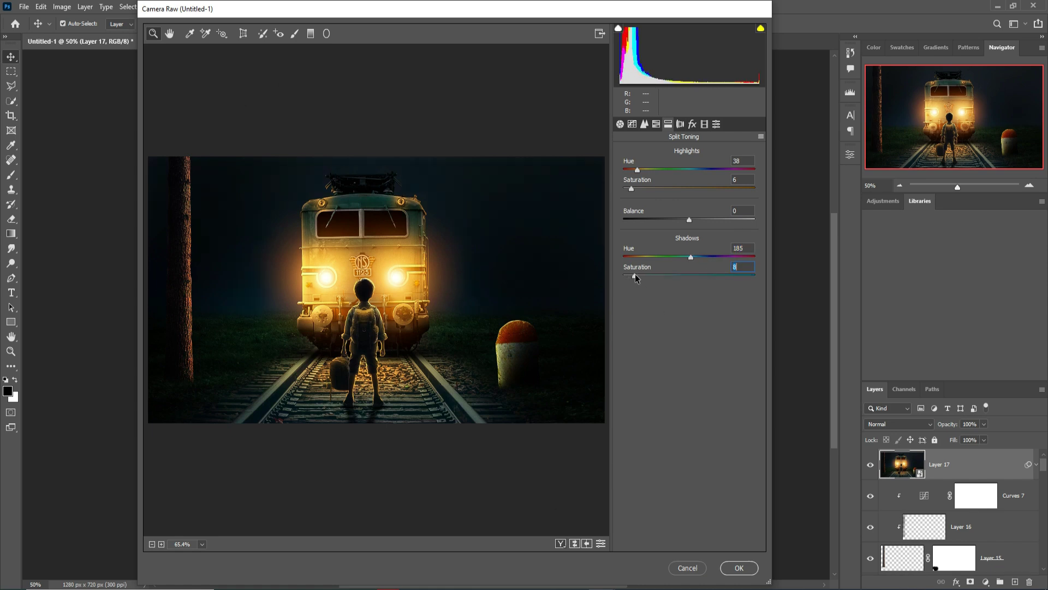
Set the saturation of Reds to +12 and Oranges to +16, add a -7 vignette and apply the Camera Raw Filter.
{"action": "left_click", "coordinate": [657, 124]}
{"action": "left_click_drag", "start_coordinate": [689, 216], "coordinate": [697, 194]}
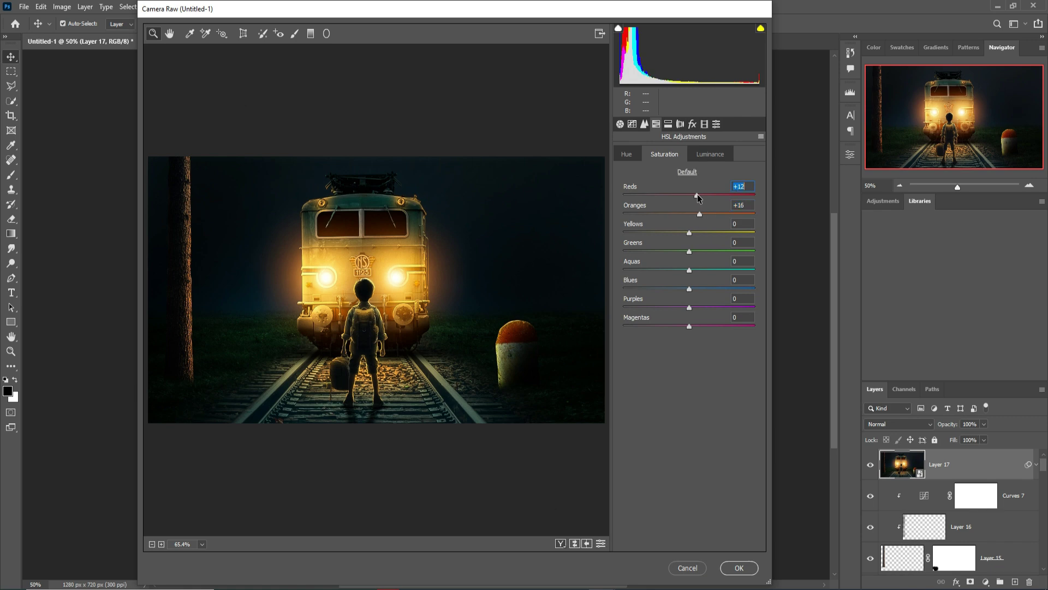
{"action": "left_click", "coordinate": [692, 124]}
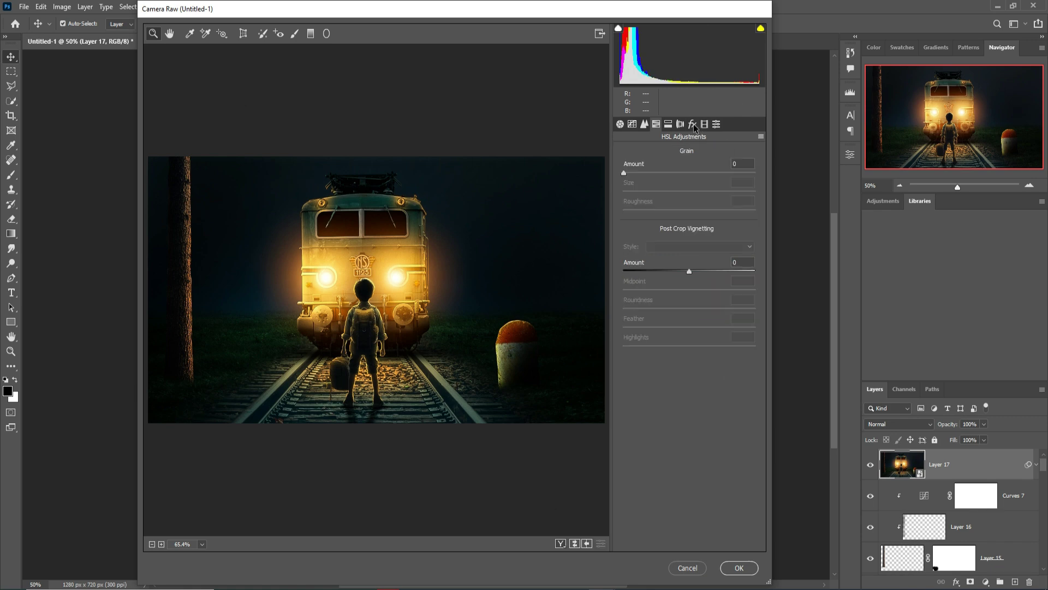
{"action": "left_click_drag", "start_coordinate": [690, 271], "coordinate": [684, 270]}
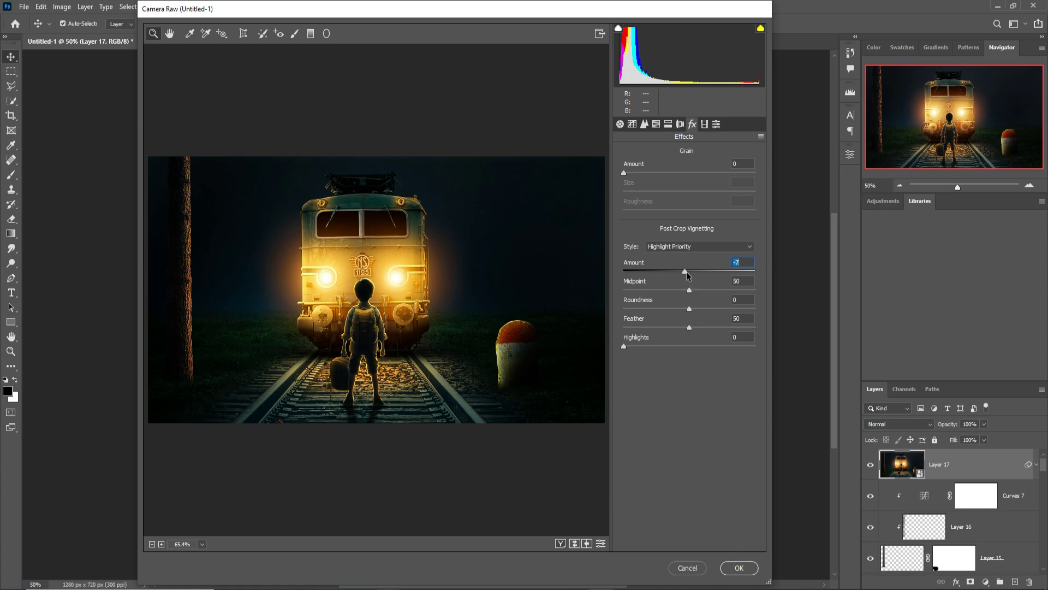
{"action": "left_click", "coordinate": [740, 567]}
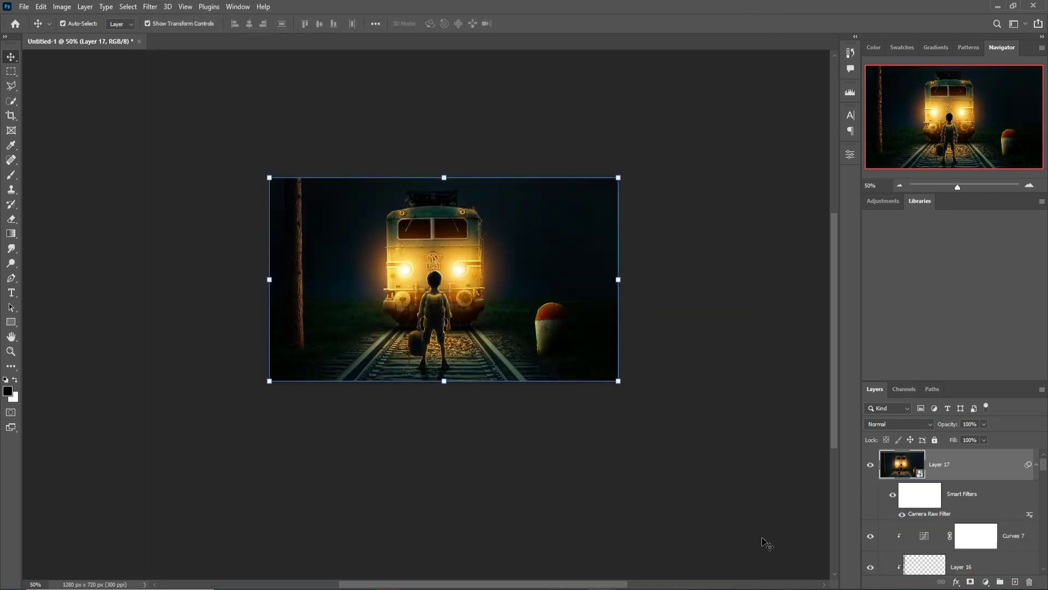